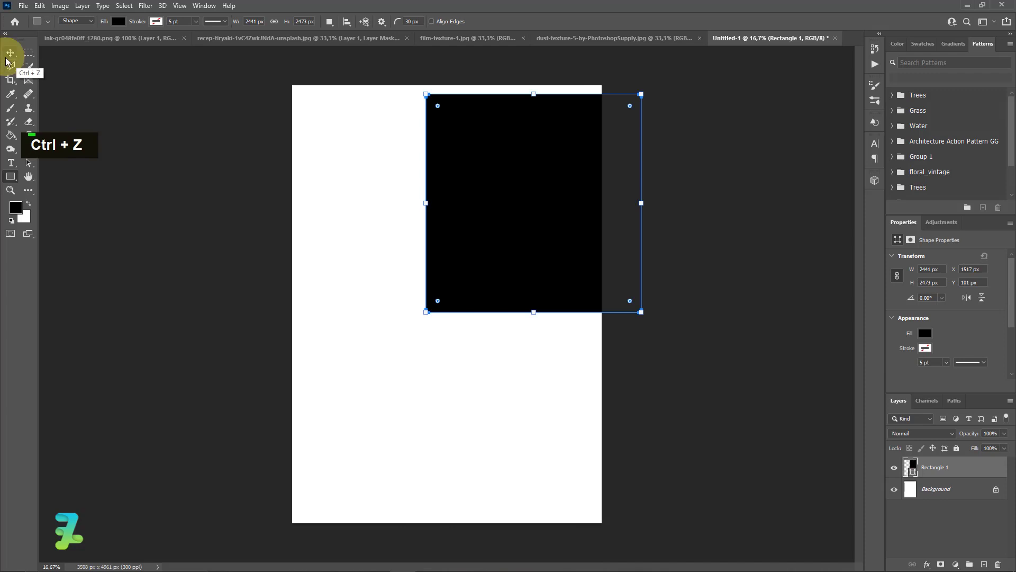
- Transform the black rectangle to cover the right half of the canvas at full height, 1754 × 4961 px
click(424, 228)
key(ctrl+t)
drag(533, 93, 533, 86)
drag(532, 316, 533, 523)
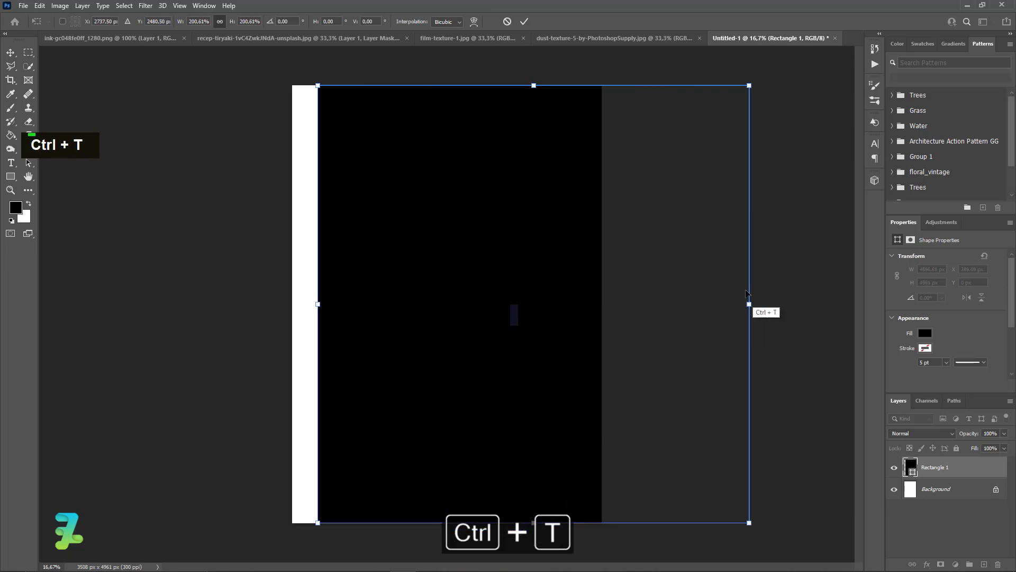
drag(748, 303, 602, 318)
drag(317, 304, 444, 311)
click(10, 52)
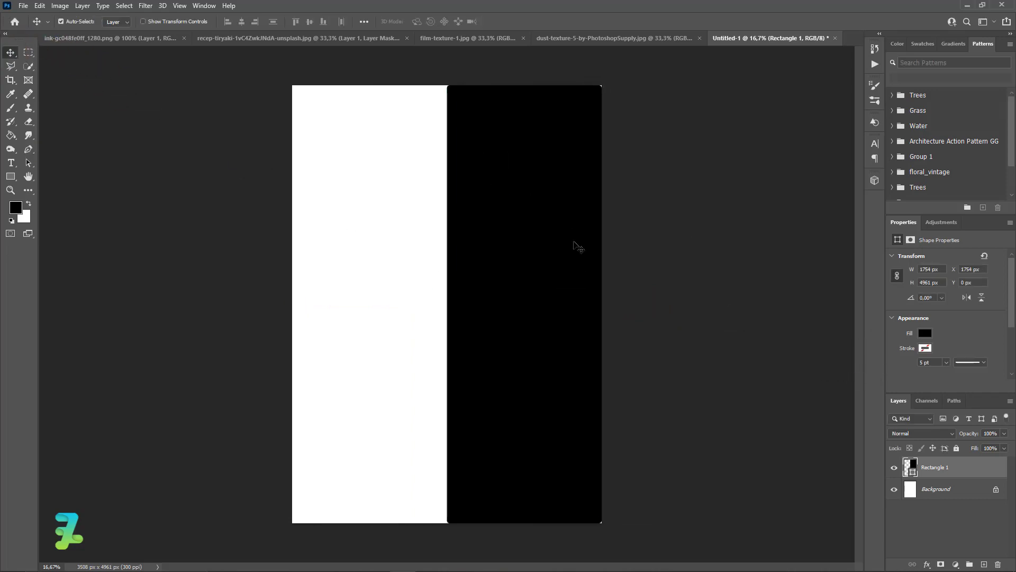
- Set all corner radii of the rectangle to 0 px
scroll(935, 354, down, 4)
scroll(935, 354, down, 1)
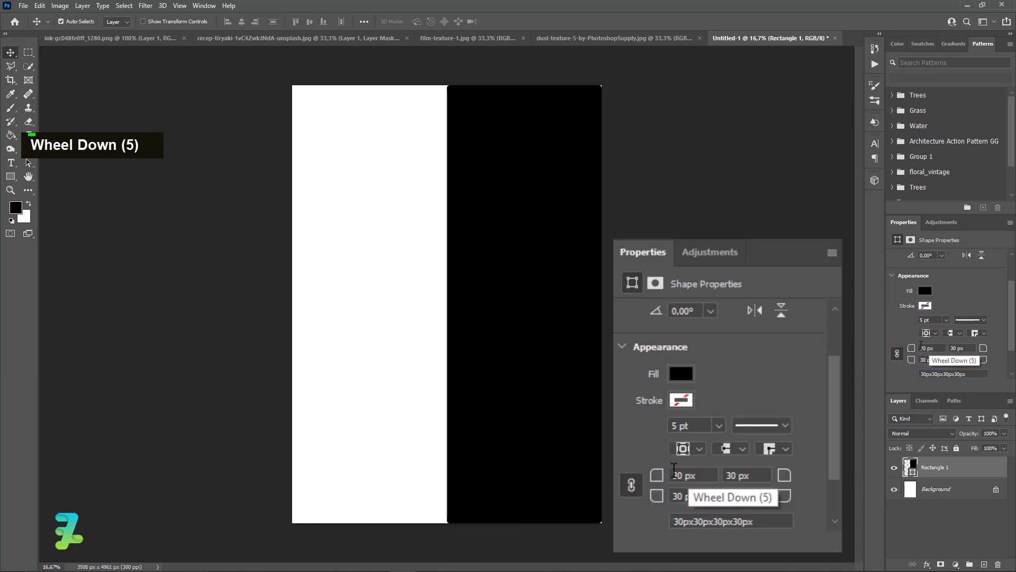
key(Return)
key(BackSpace)
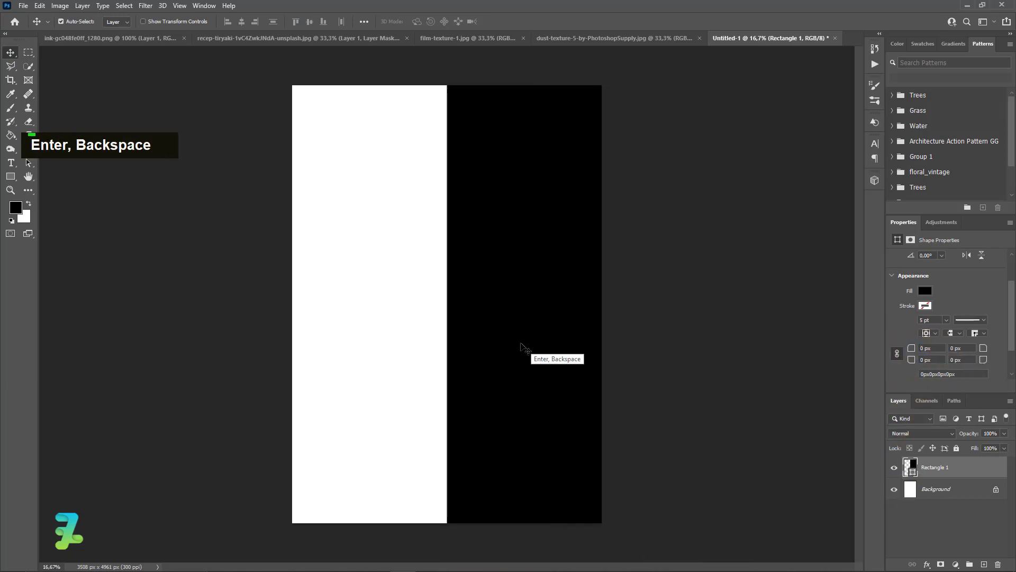
- Change the rectangle's fill colour to #121212
click(925, 291)
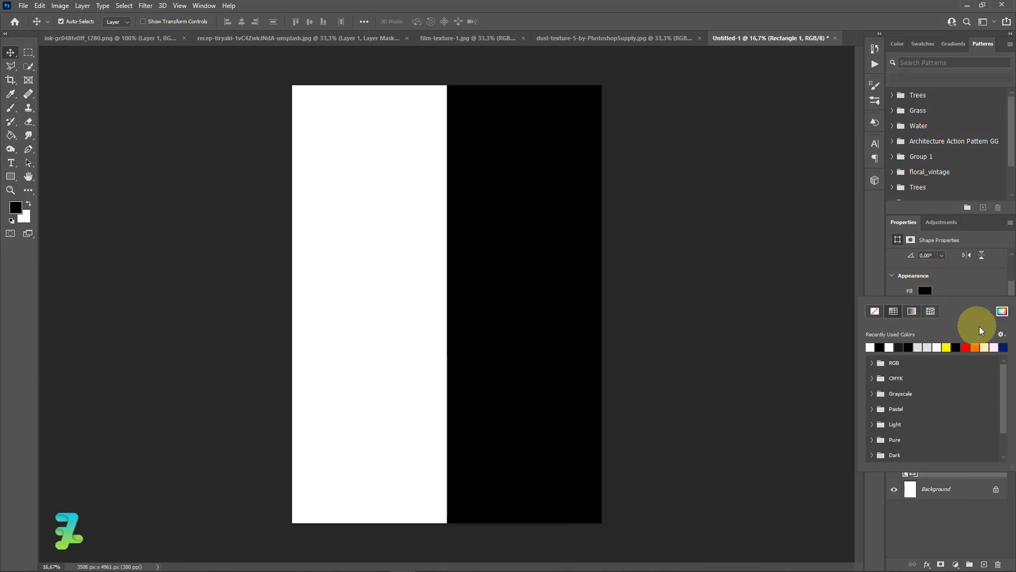
click(1002, 311)
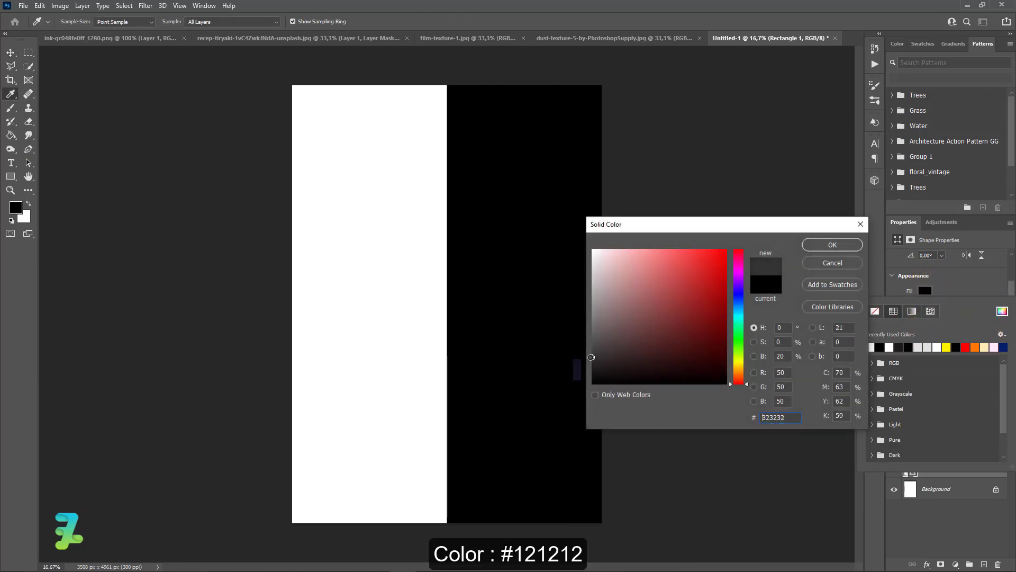
drag(591, 357, 598, 374)
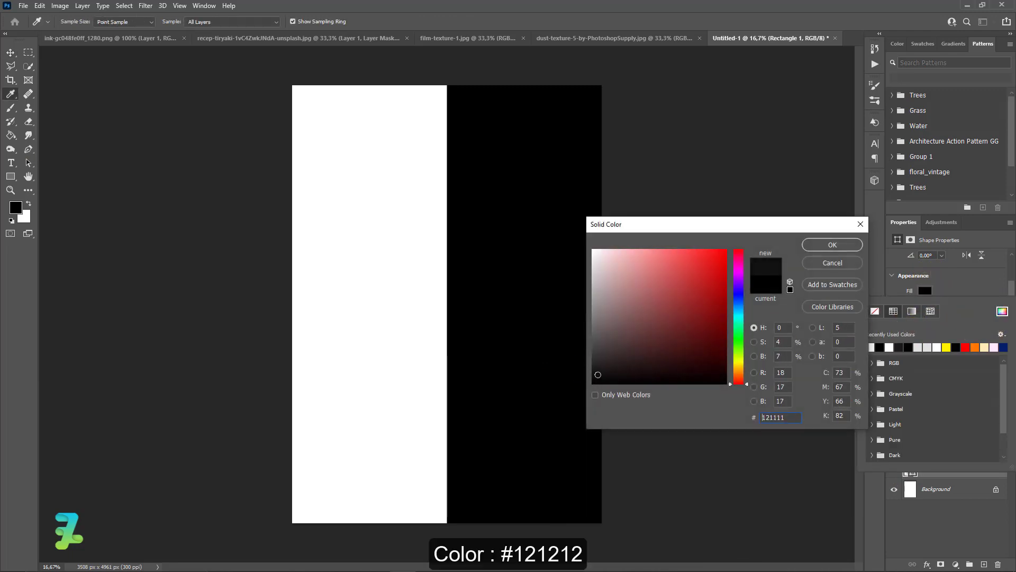
drag(765, 417, 785, 417)
text(12)
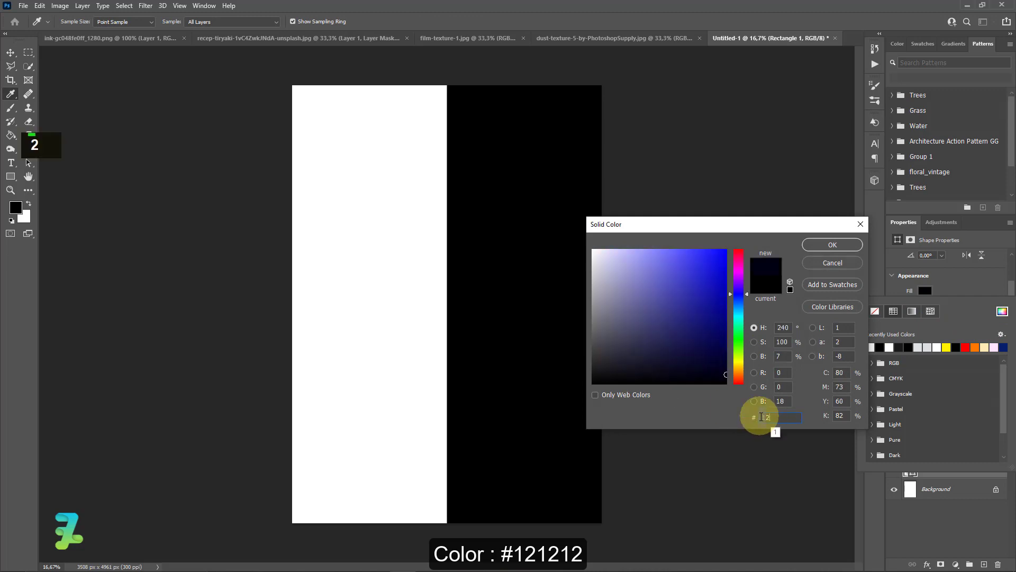
text(1212)
click(834, 244)
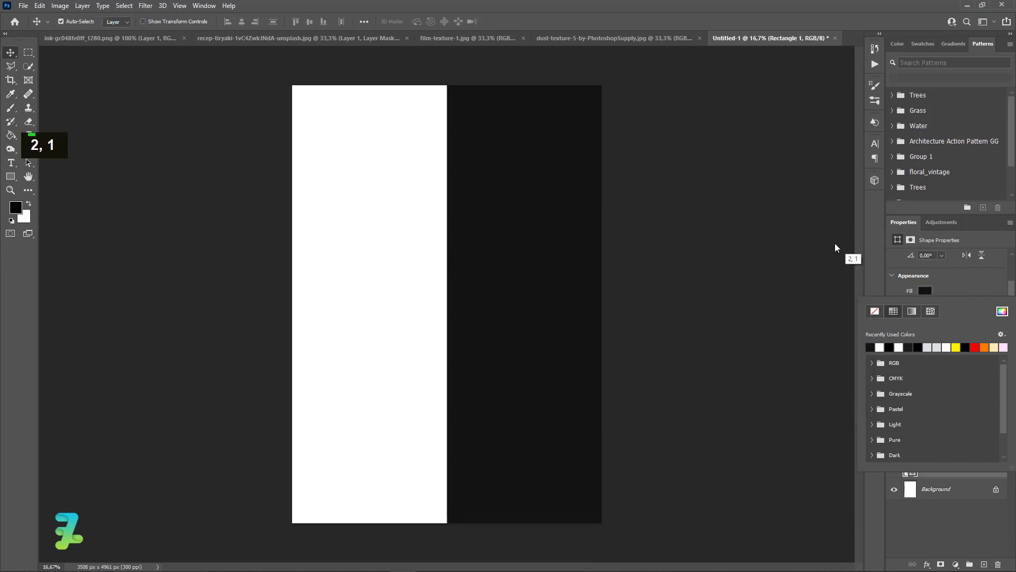
click(11, 52)
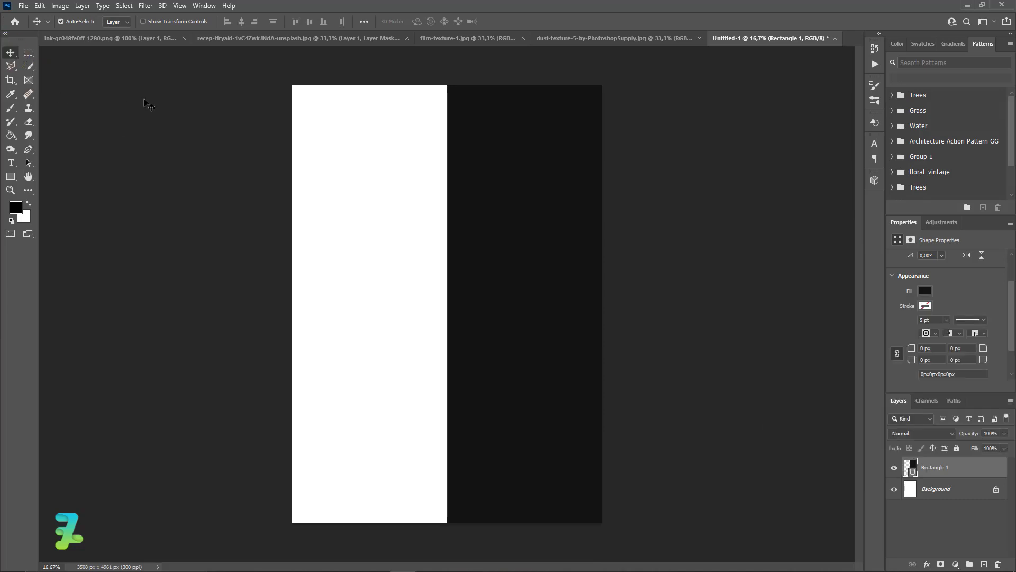
- In the soldier photo document, hide the Background layer and convert the masked Layer 1 to a Smart Object
click(281, 38)
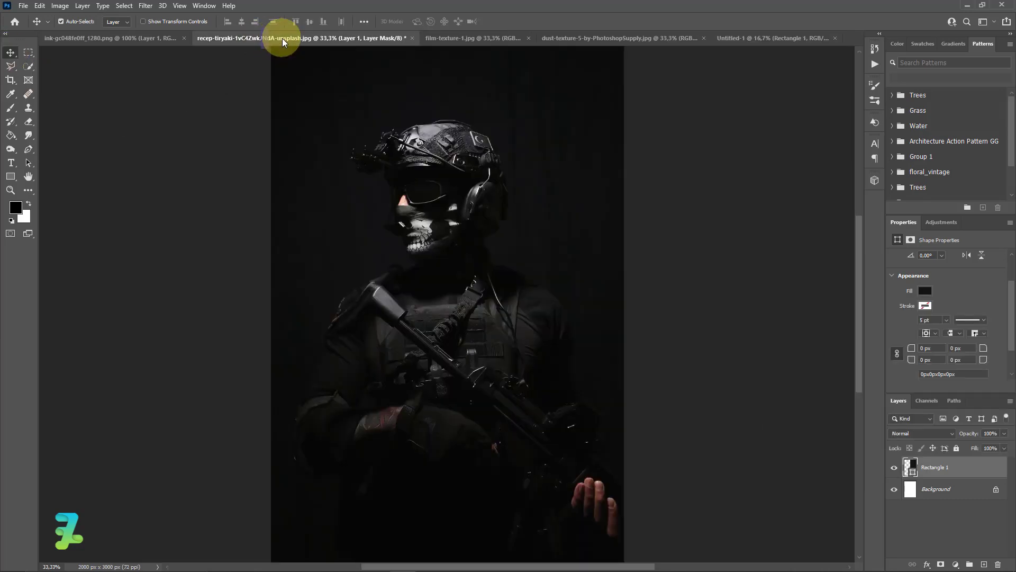
click(894, 489)
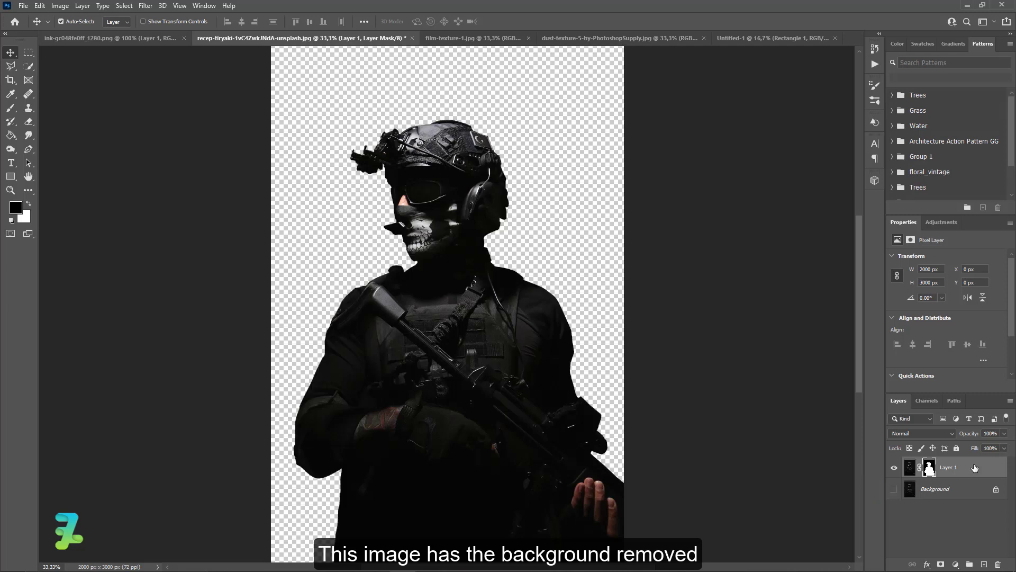
right_click(972, 466)
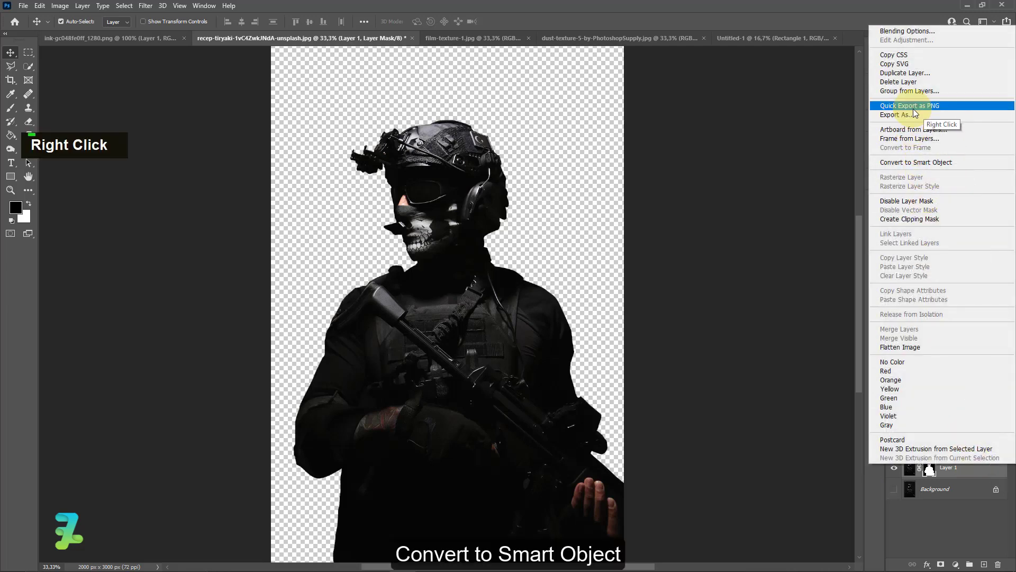
click(916, 161)
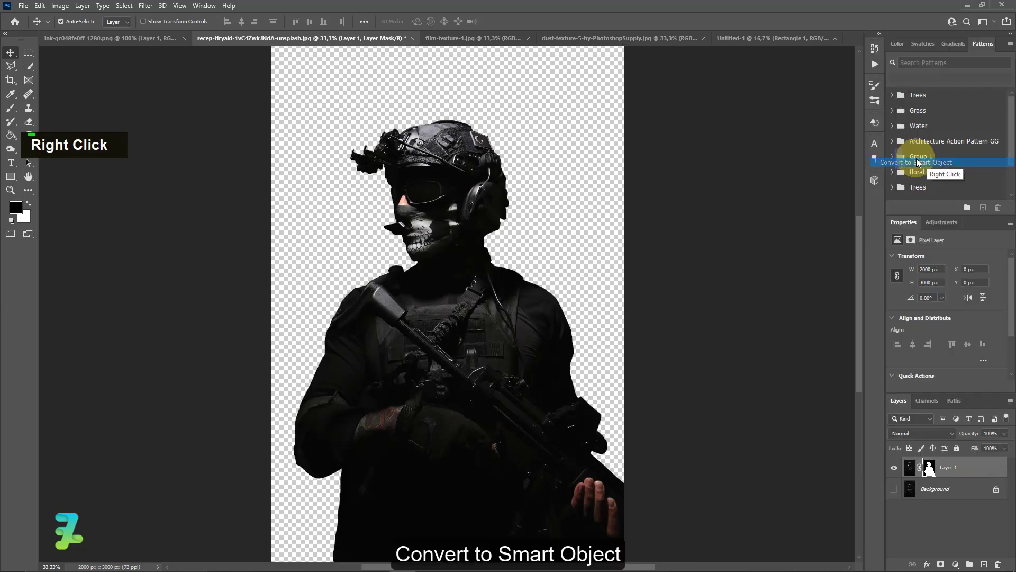
- Float the soldier photo in its own window, copy its Layer 1 into Untitled-1, and dock the window again
right_click(337, 42)
click(371, 95)
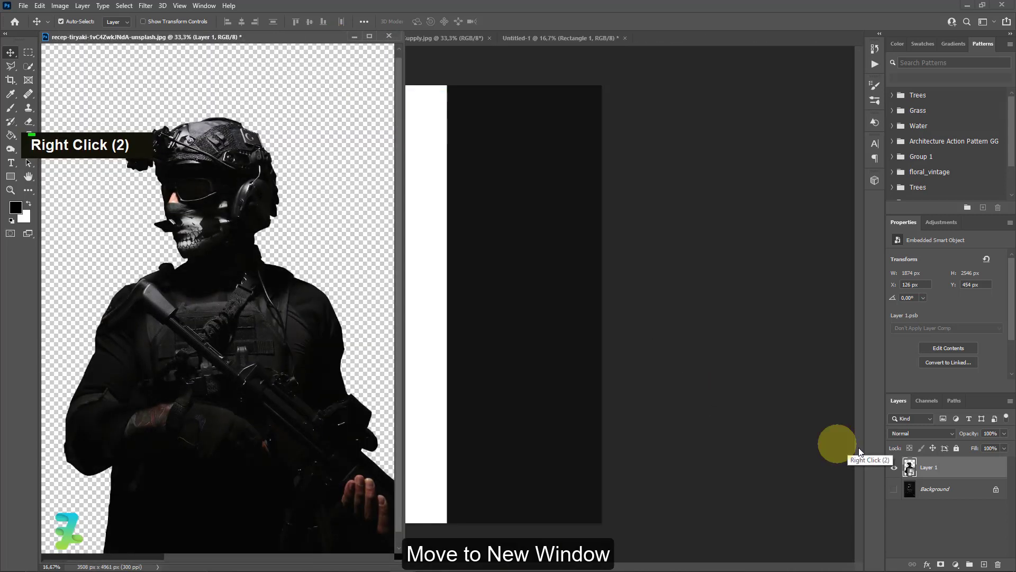
drag(908, 467, 470, 303)
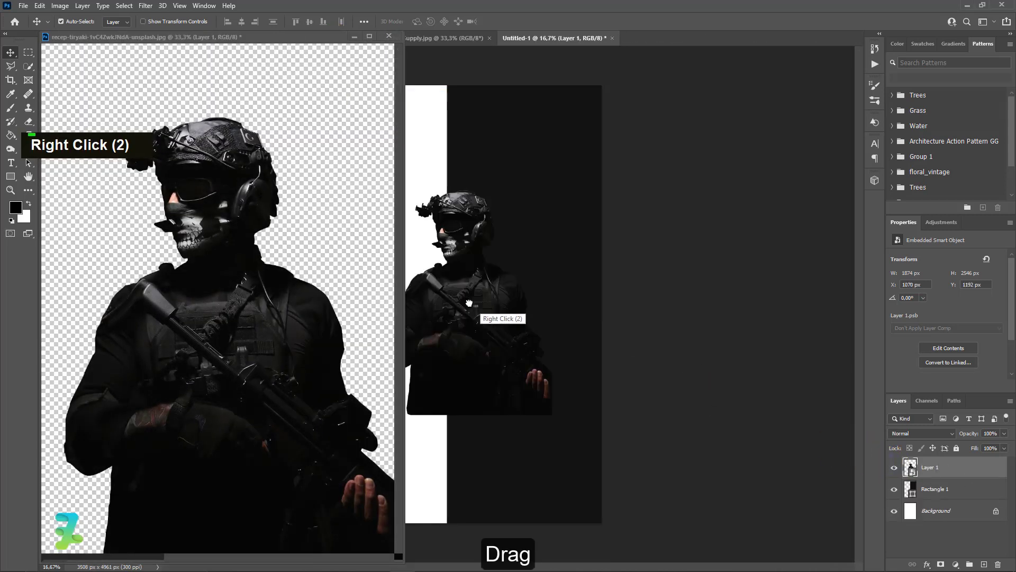
drag(271, 39, 660, 45)
click(544, 38)
- Scale and position the soldier to span the canvas width, about 3589 × 4876 px, with the helmet below the upper edge
drag(476, 316, 451, 427)
key(ctrl+t)
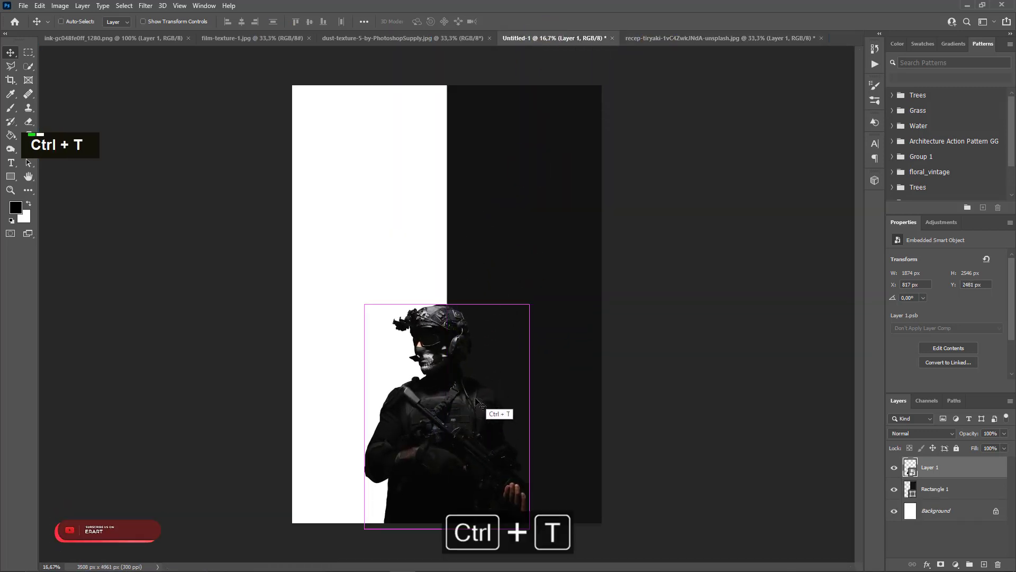
drag(529, 303, 533, 243)
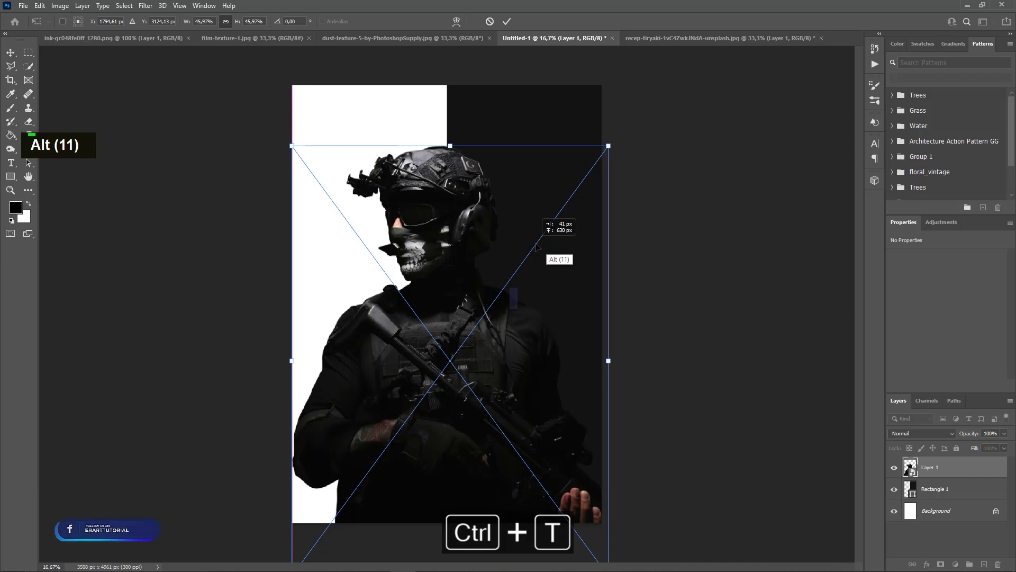
click(10, 53)
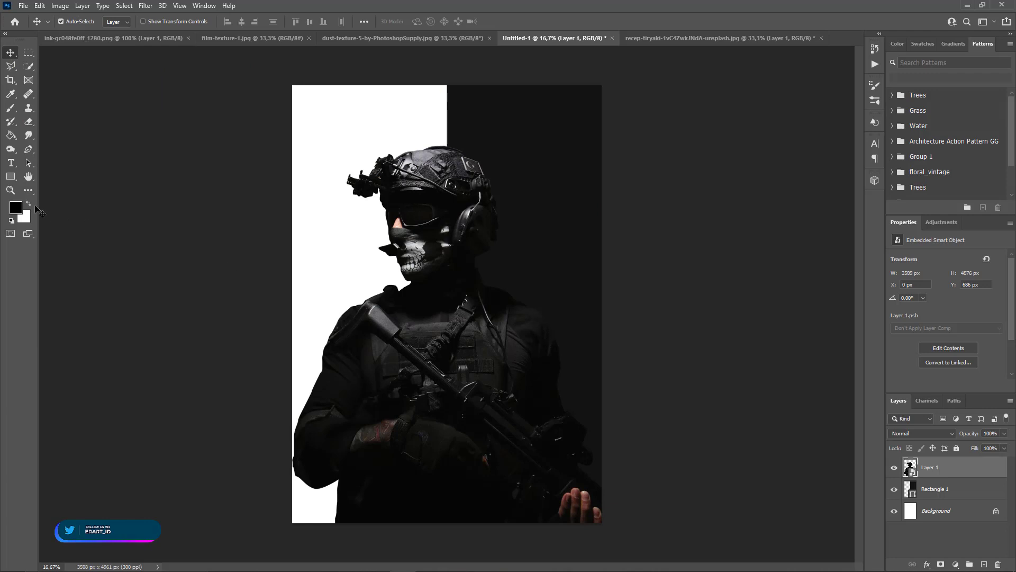
- Start a horizontal text layer on the white area above the helmet with the capital letter S
click(9, 173)
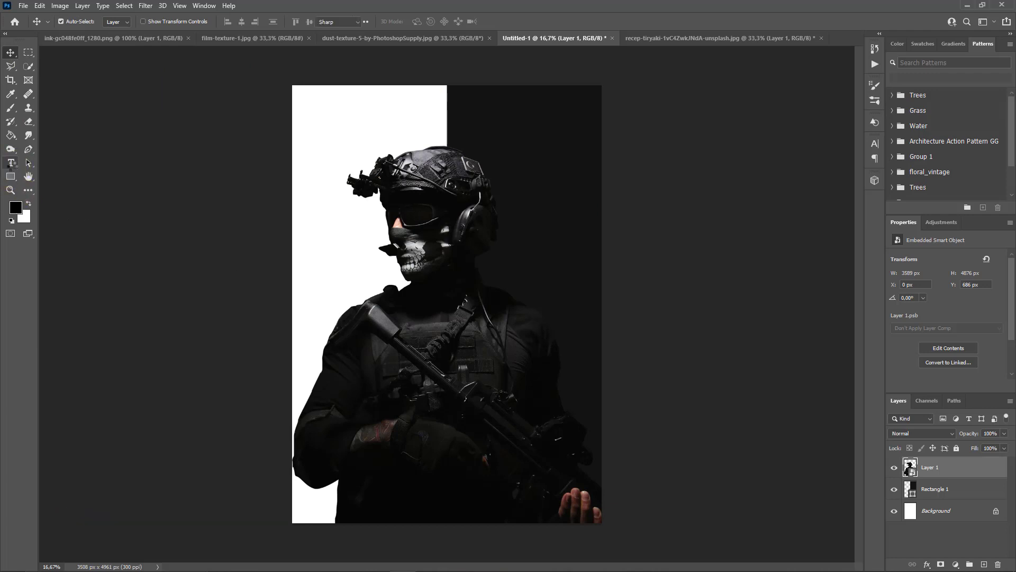
right_click(12, 166)
click(40, 164)
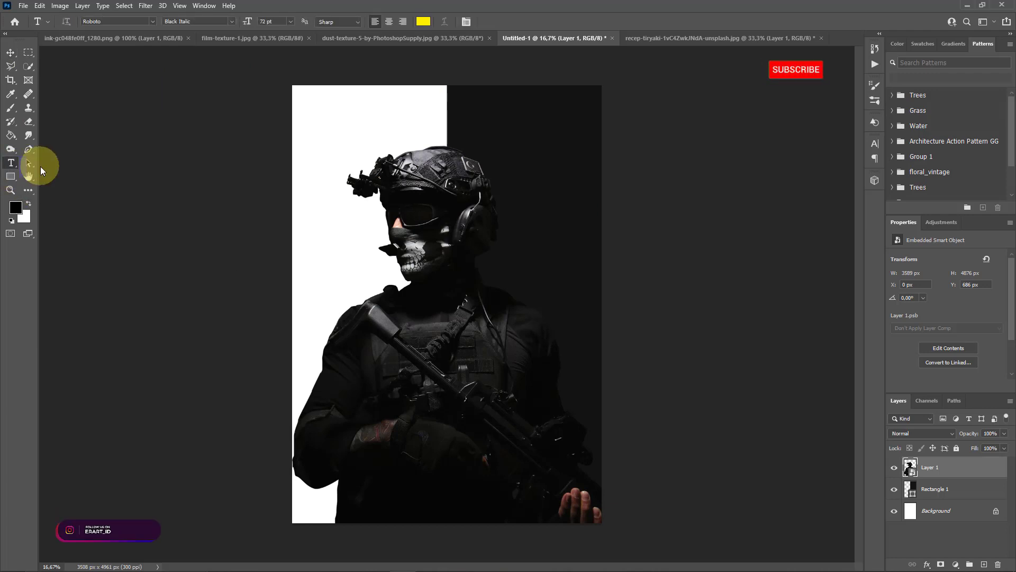
click(367, 133)
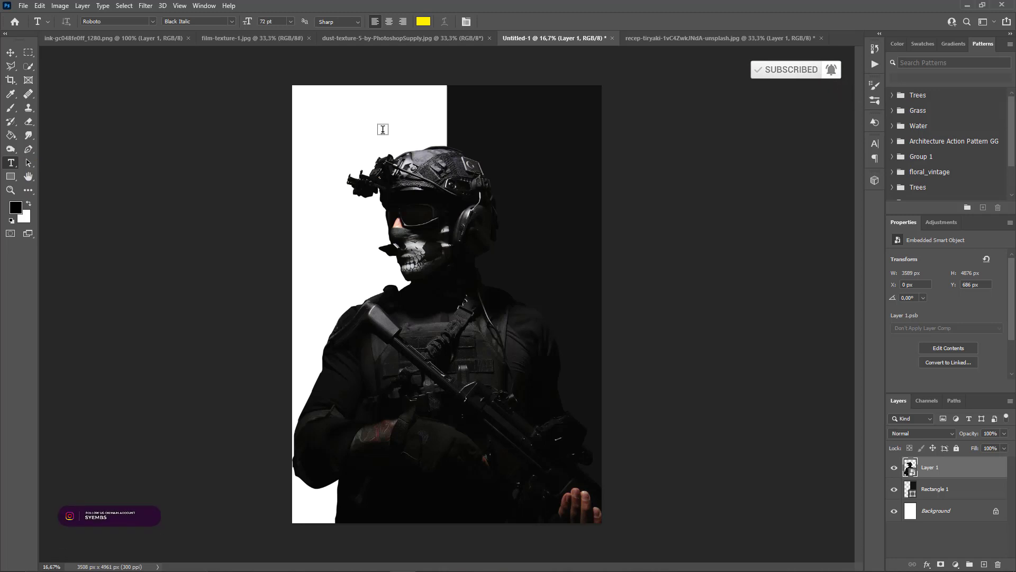
click(382, 129)
key(Caps_Lock)
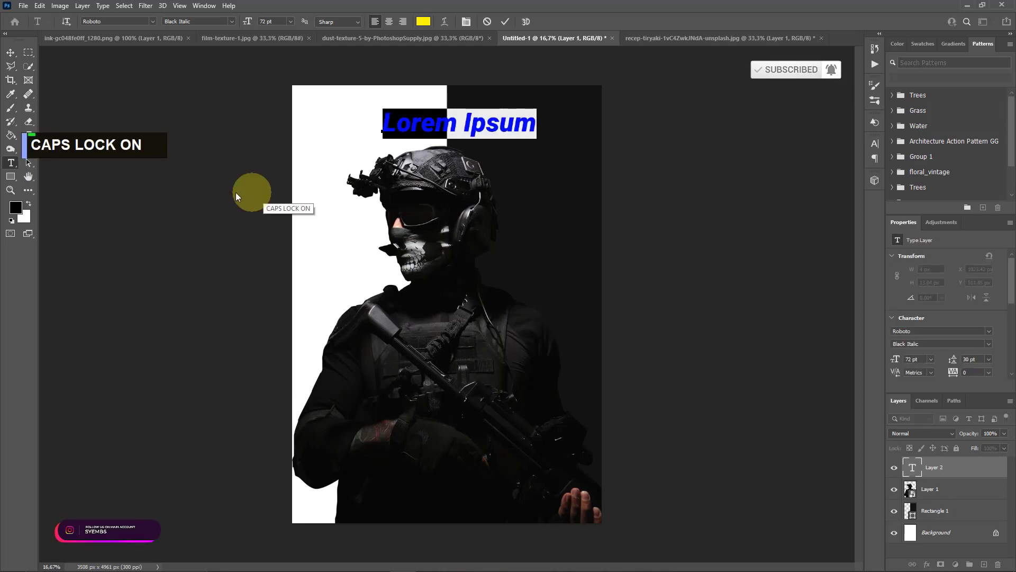
text(S)
key(ctrl+a)
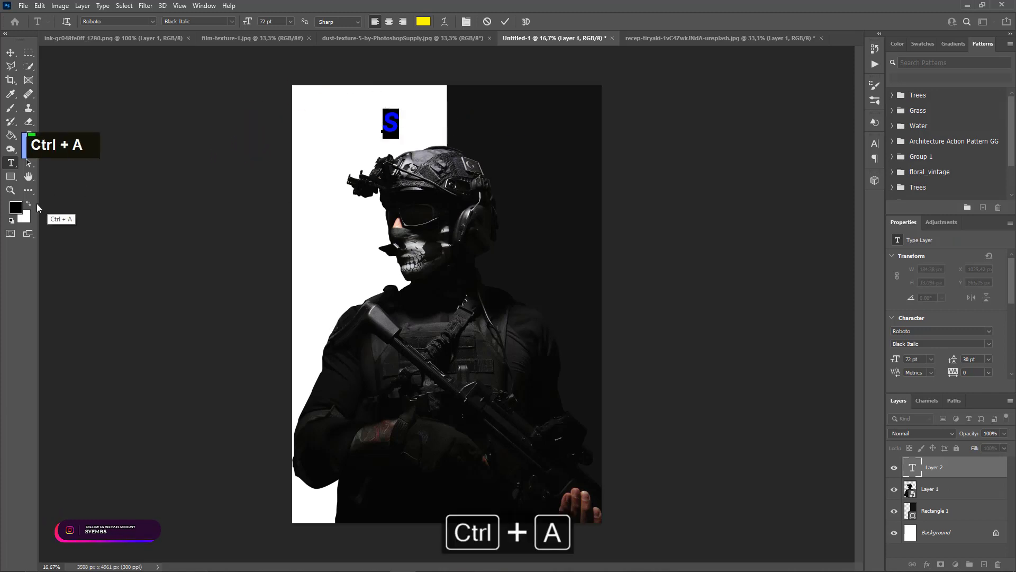
- Format the letter S in Roboto Black at 150 pt with the colour #121212
click(16, 207)
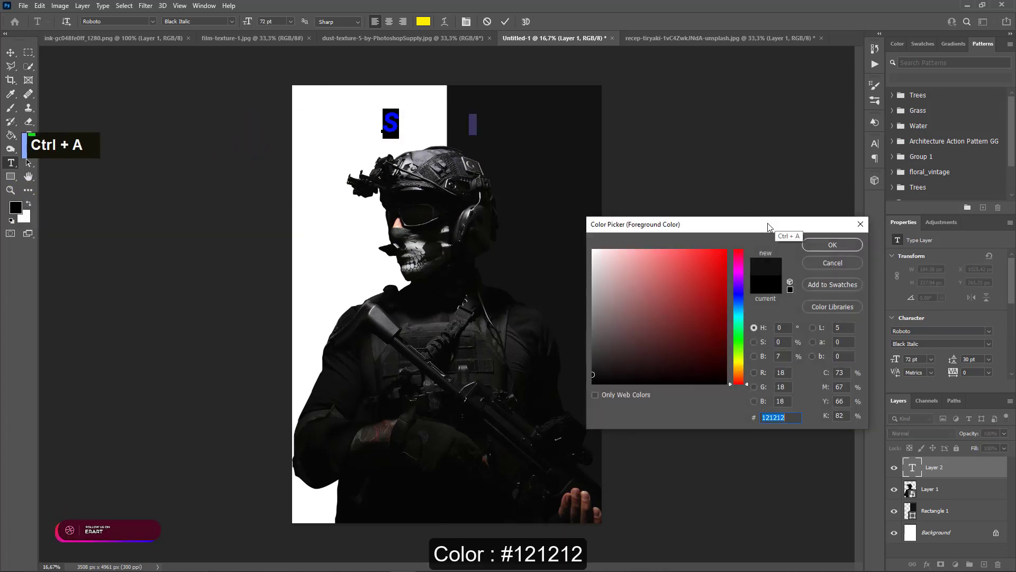
click(813, 245)
click(225, 21)
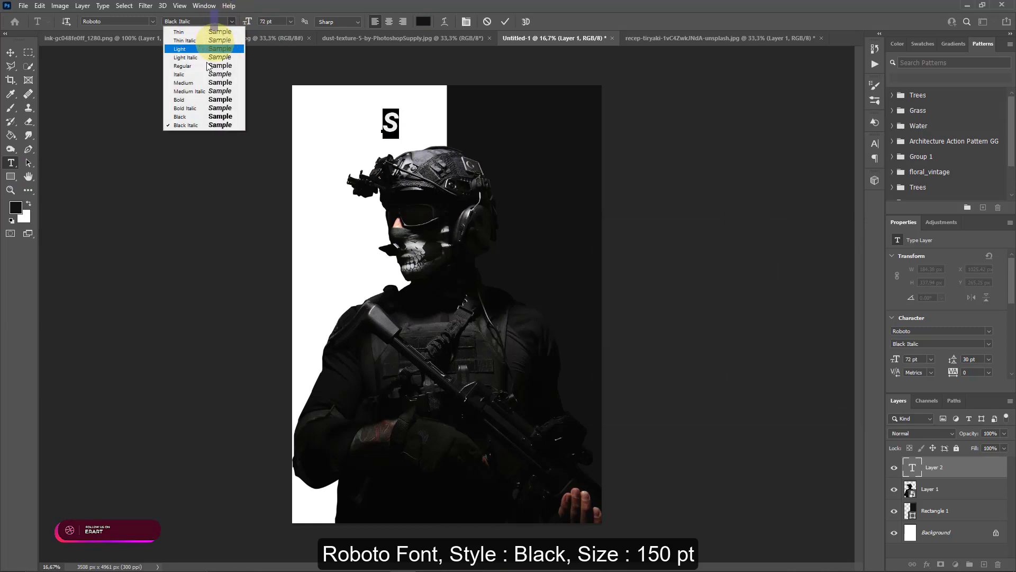
click(201, 116)
click(268, 21)
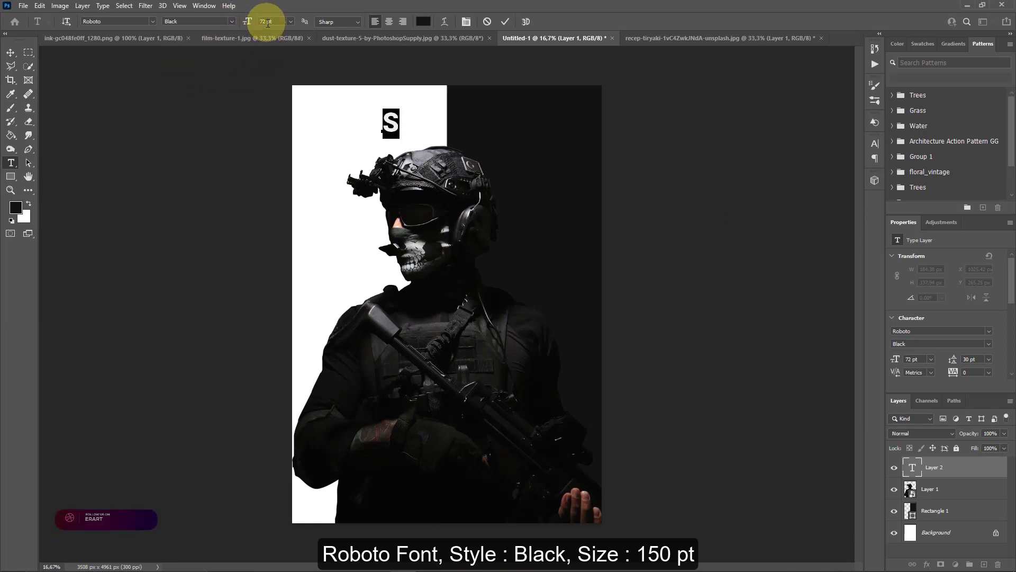
text(150)
key(Return)
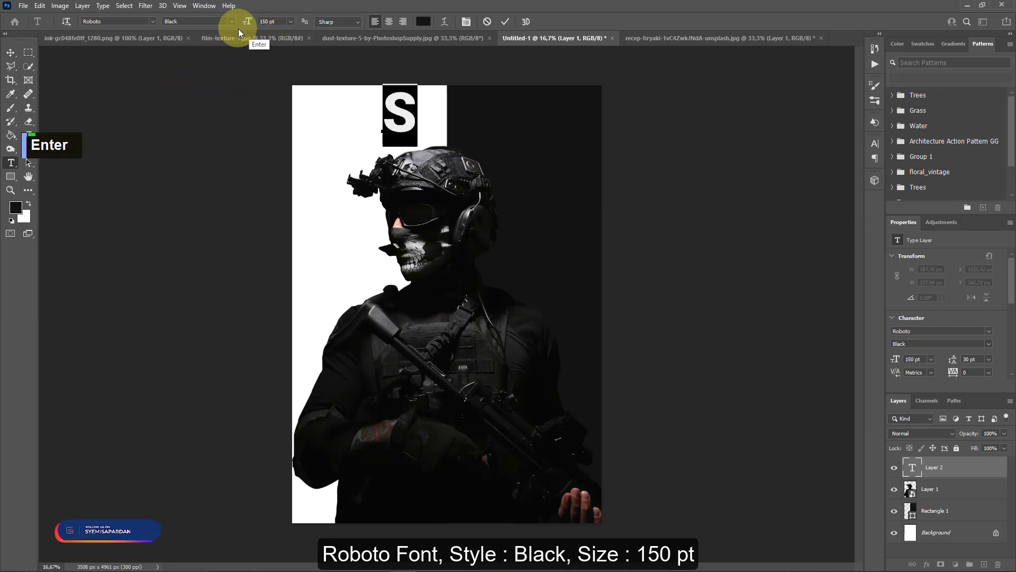
- Continue the text with the letters O, L, D, I, E, R, each on its own line
key(Return)
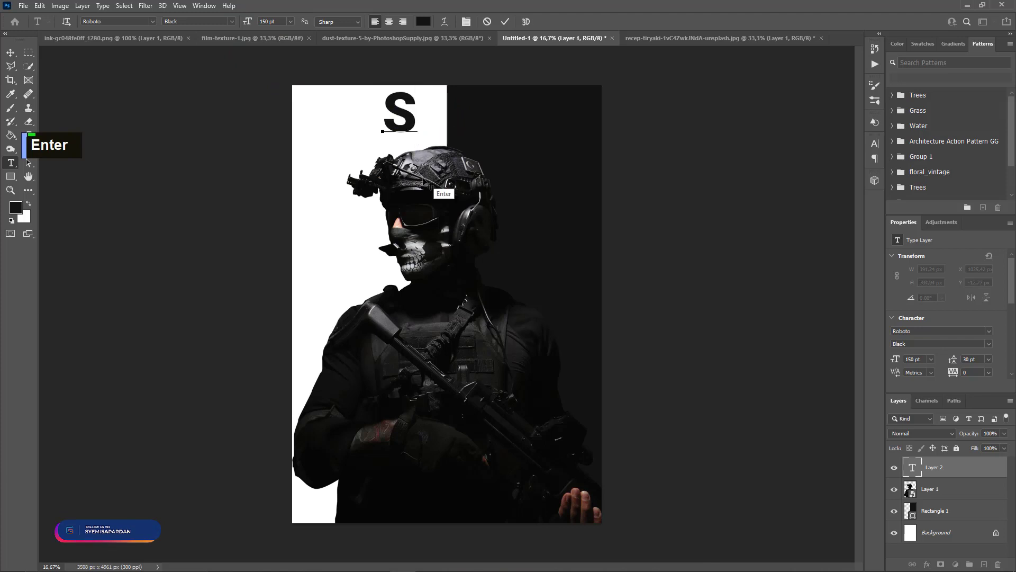
text(O)
key(Return)
text(L)
key(Return)
text(D)
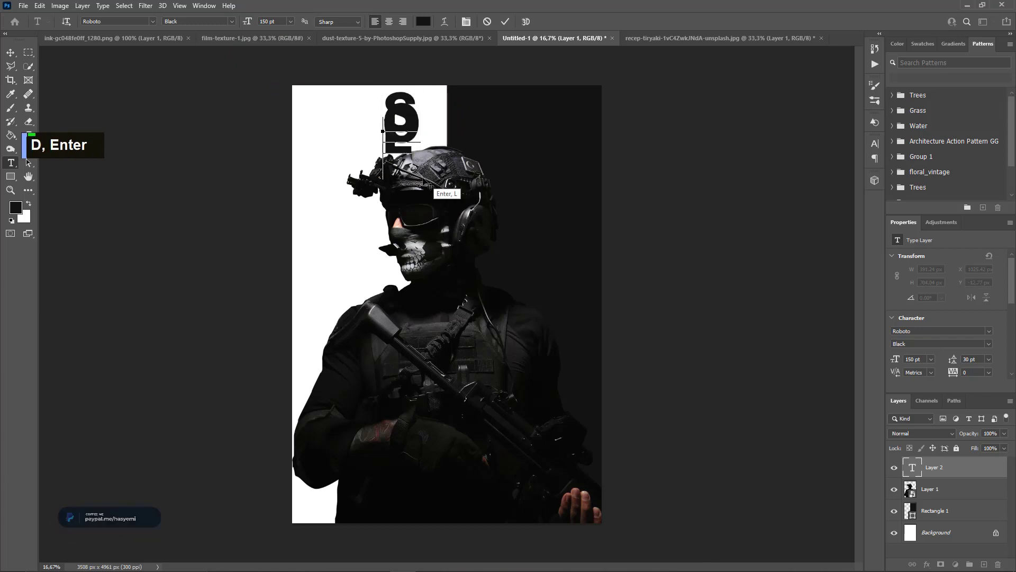
key(Return)
text(I)
key(Return)
text(E)
key(Return)
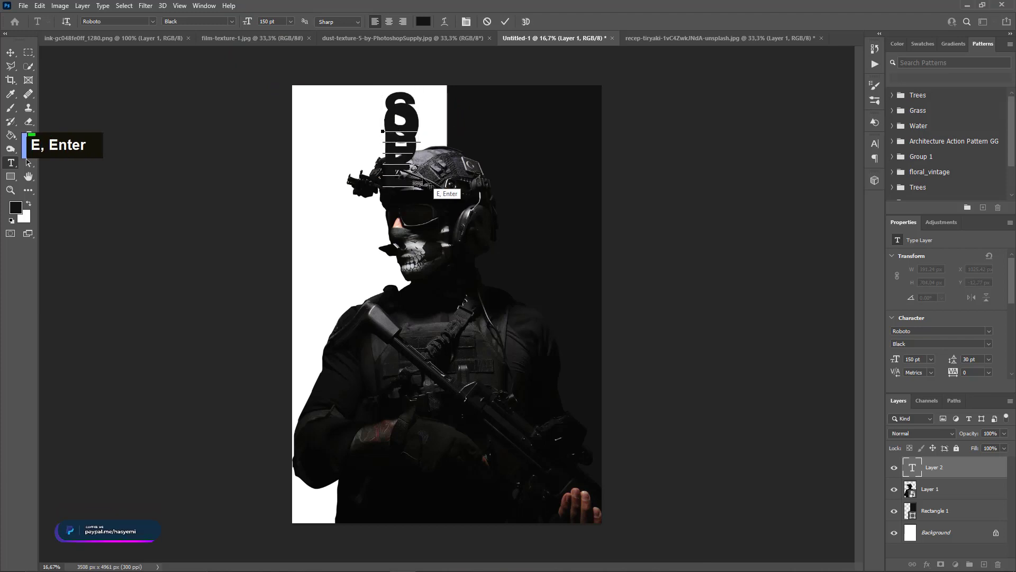
text(R)
key(Return)
- Set the leading of the whole vertical SOLDIER text to 126 pt and commit the text
key(ctrl+a)
click(467, 21)
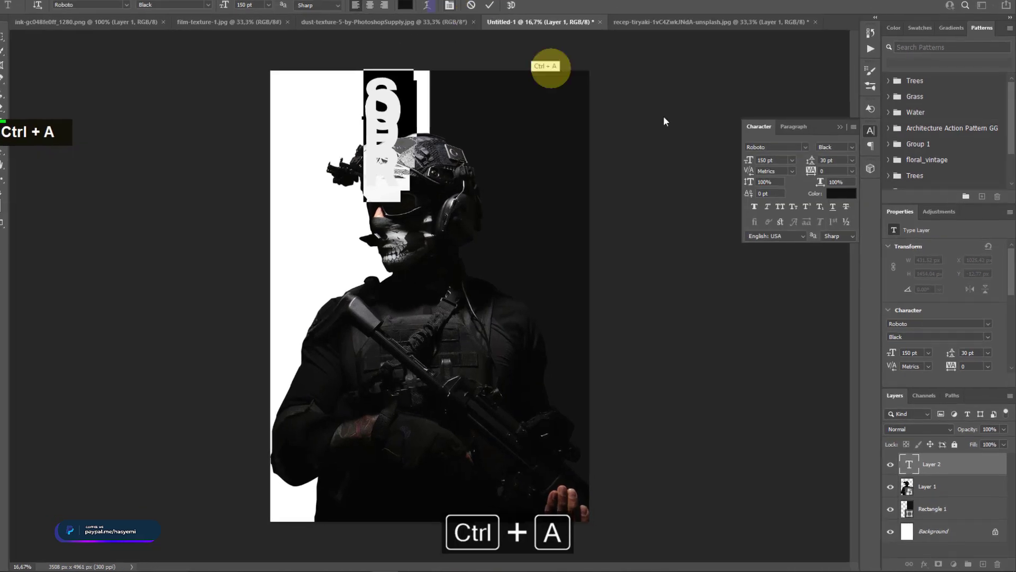
click(836, 121)
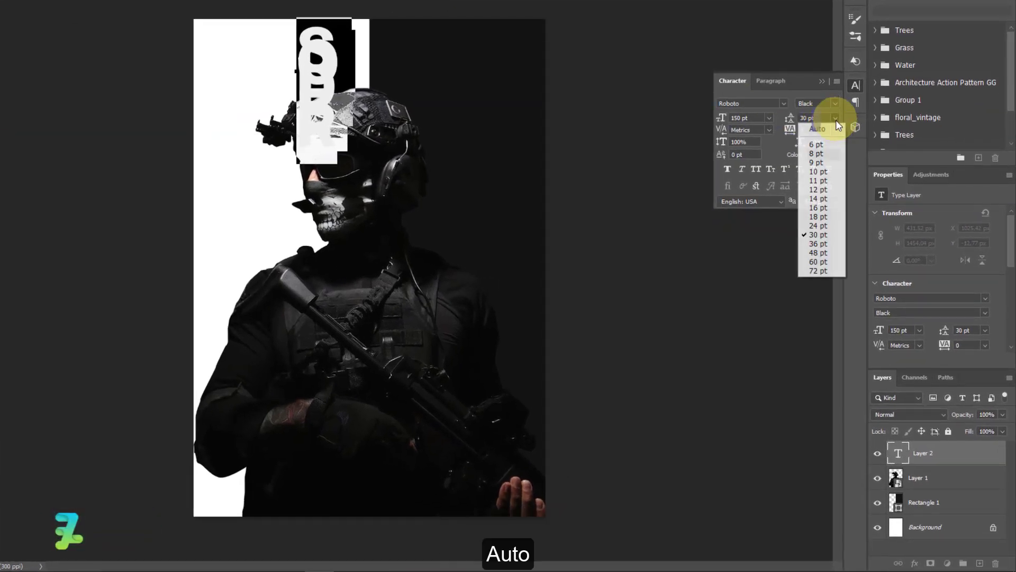
click(826, 128)
drag(799, 120, 744, 123)
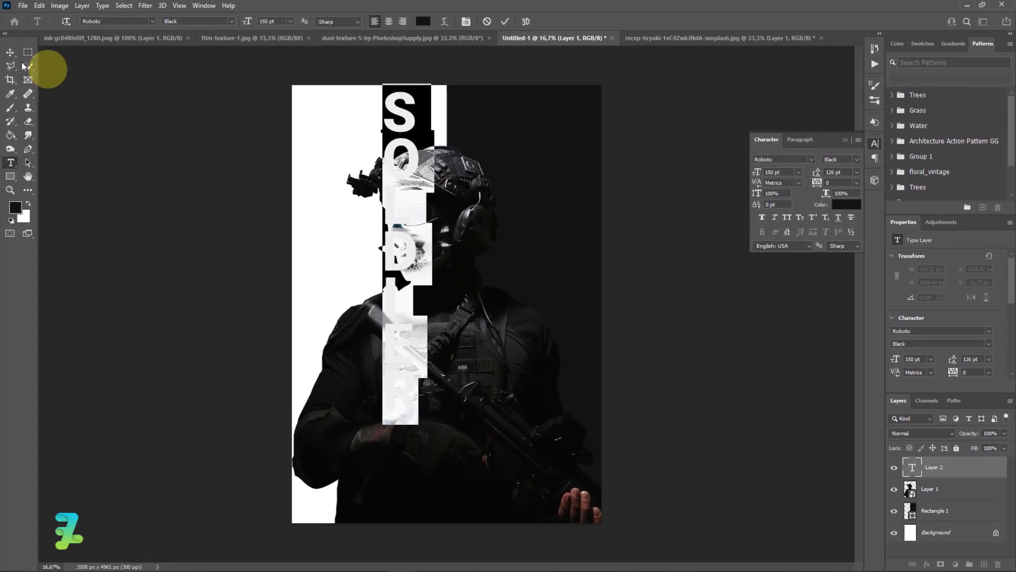
click(9, 55)
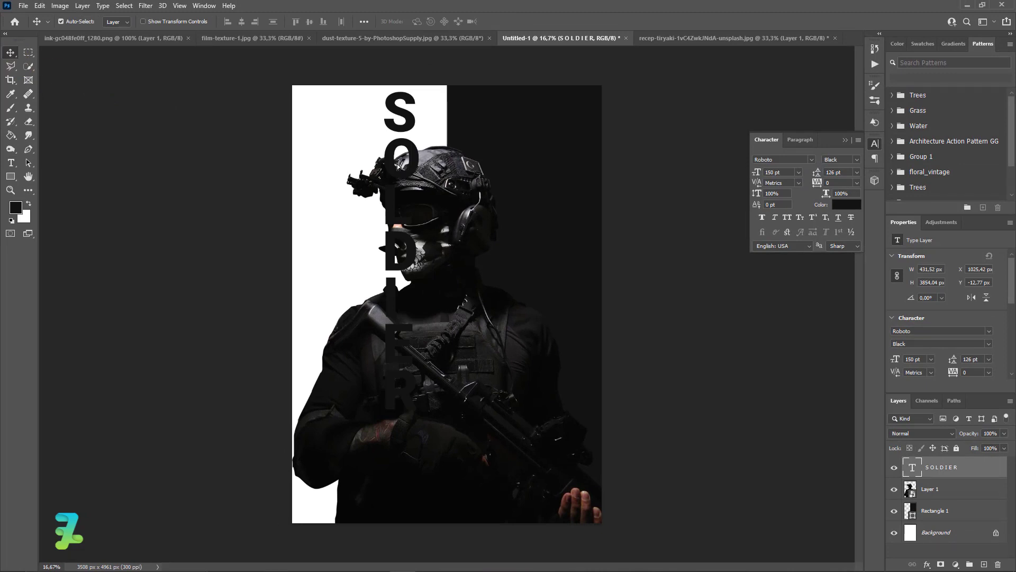
- Scale the vertical SOLDIER text to about 118% and position it over the white half along the soldier's front edge
drag(398, 167, 374, 190)
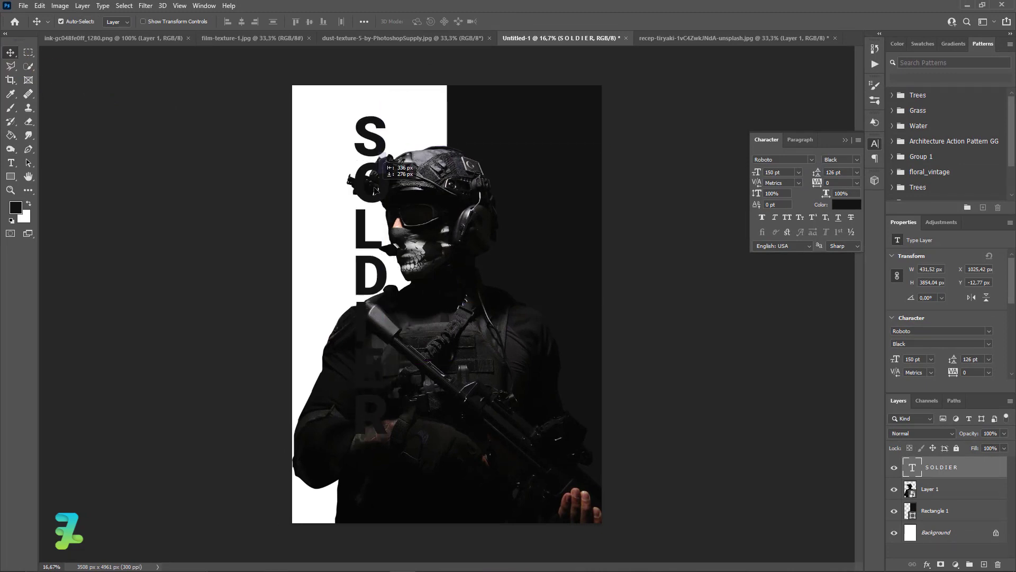
key(ctrl+t)
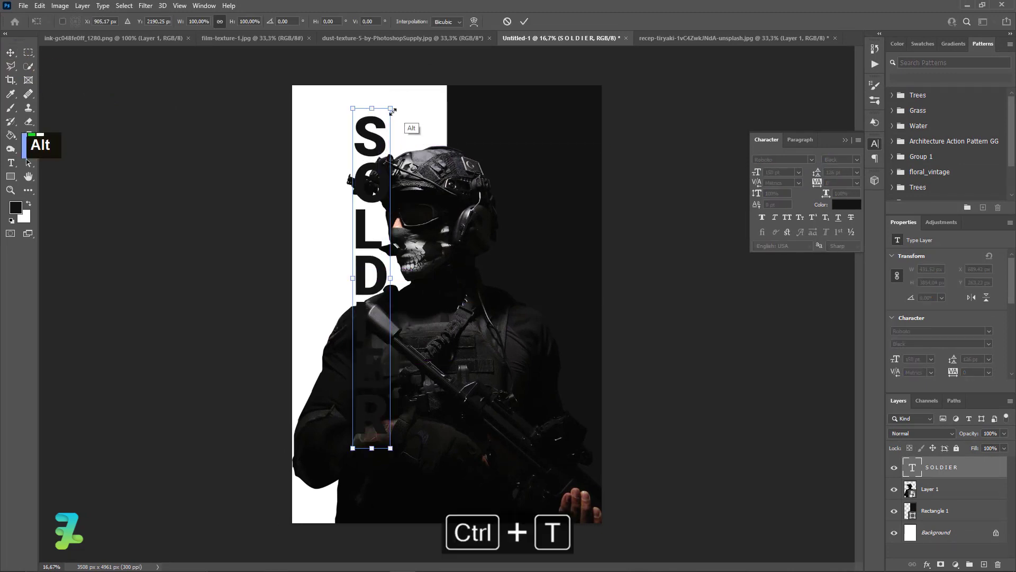
drag(390, 108, 430, 84)
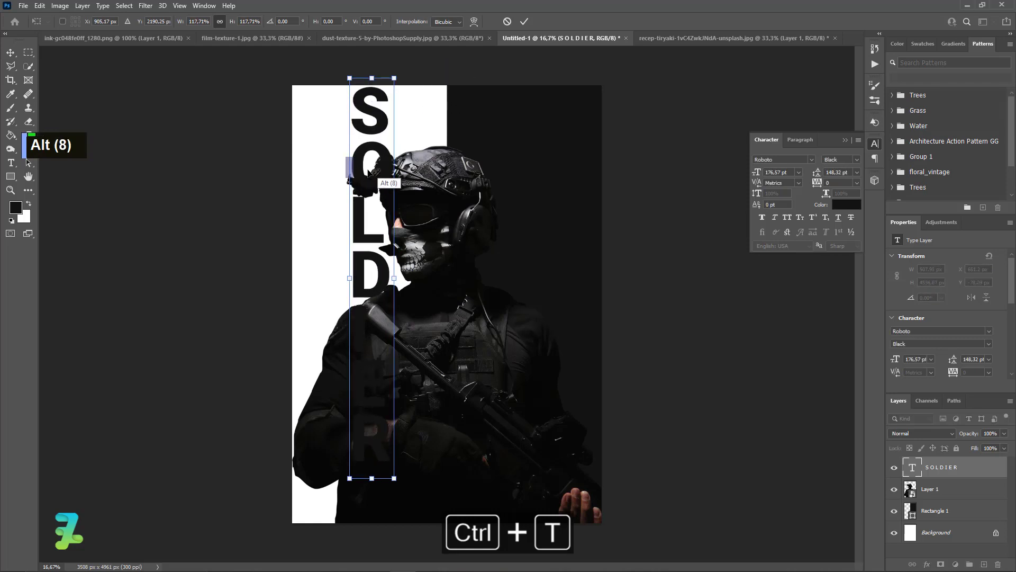
drag(367, 167, 367, 191)
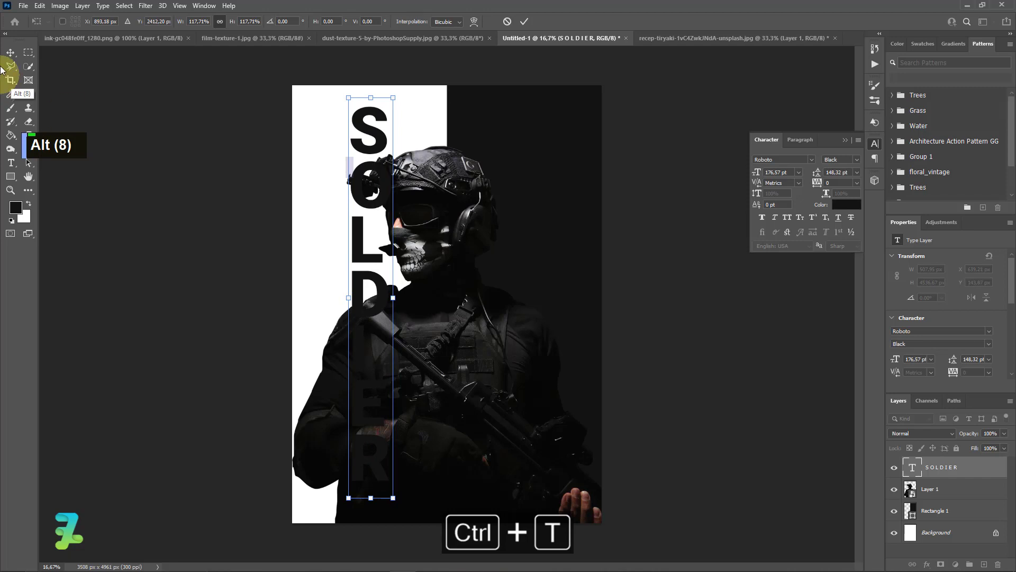
click(522, 332)
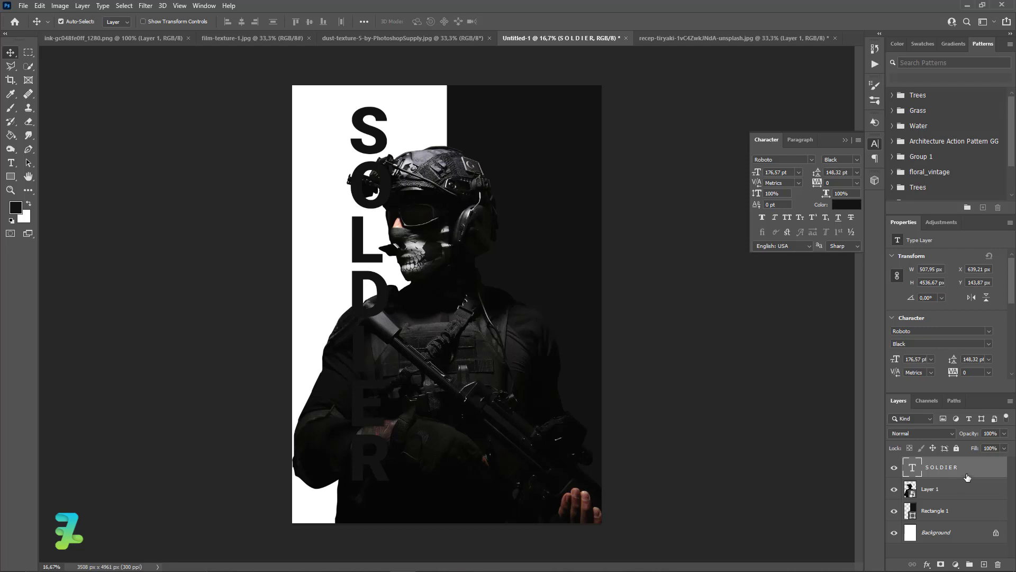
- Duplicate the SOLDIER text layer twice, keeping the topmost copy hidden
key(ctrl+j)
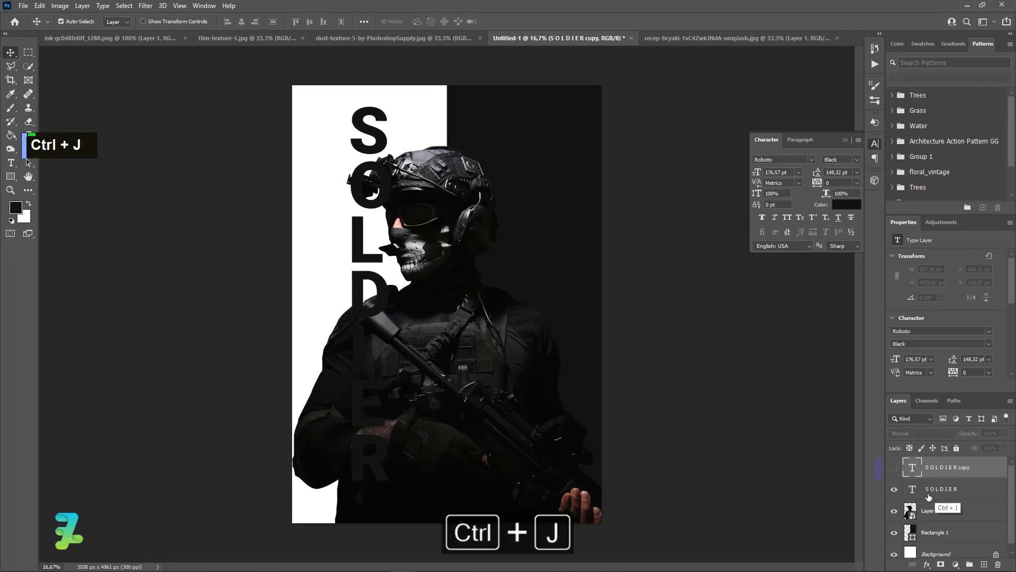
click(933, 495)
key(ctrl+j)
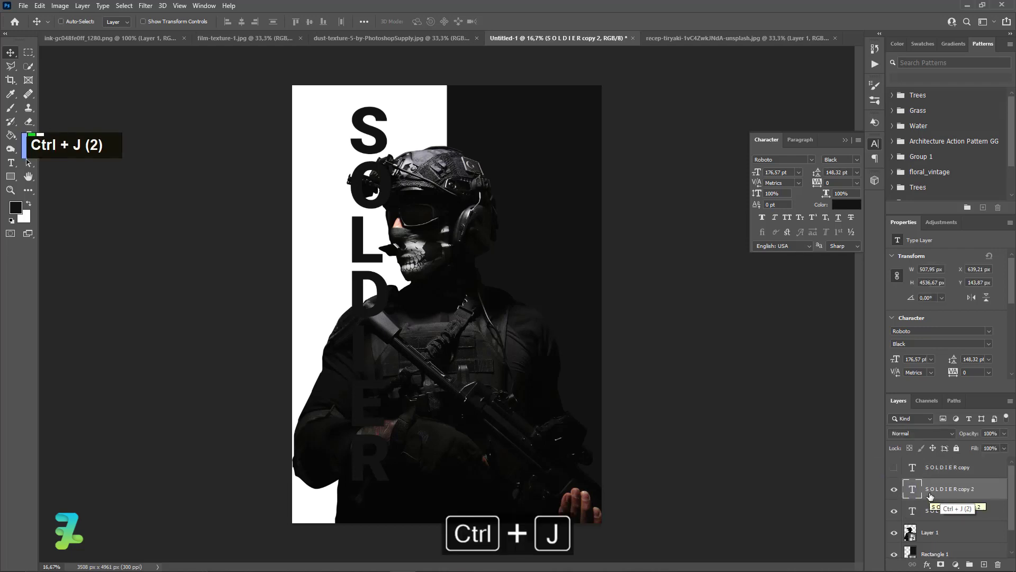
- Mask the SOLDIER copy 2 layer with the soldier's outline loaded from Layer 1, and check it by toggling the original text
ctrl+click(911, 533)
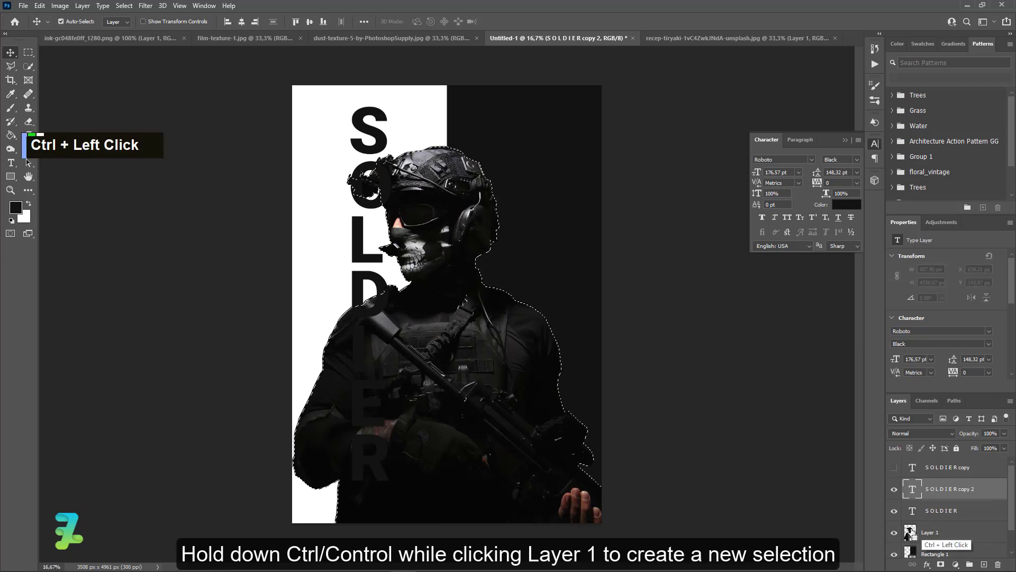
click(940, 564)
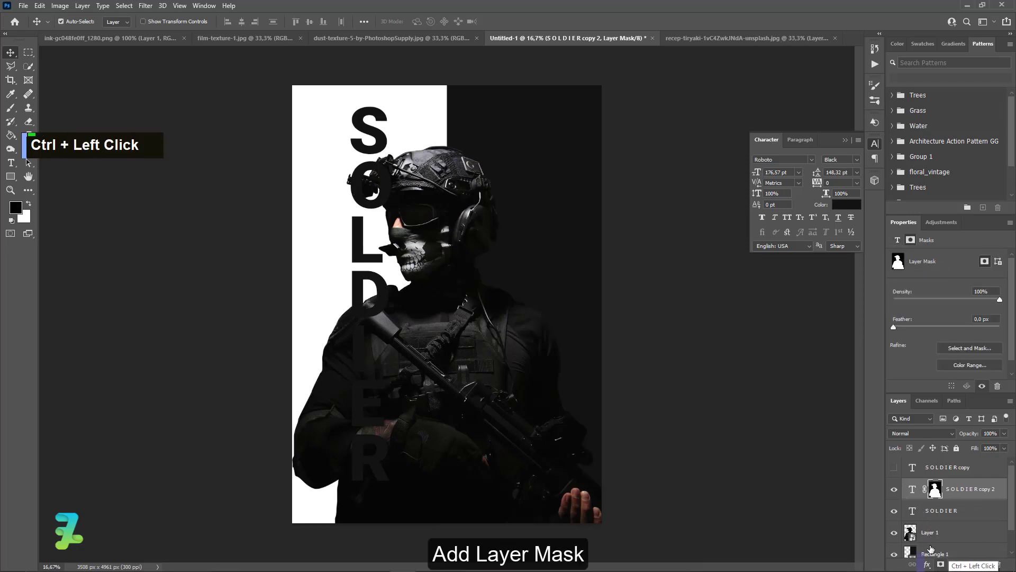
click(895, 511)
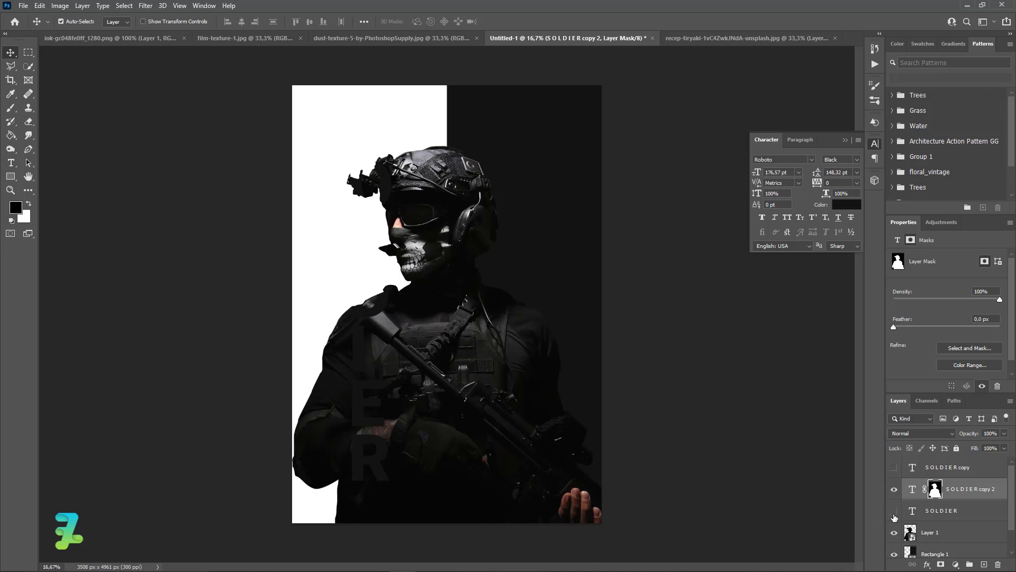
click(894, 512)
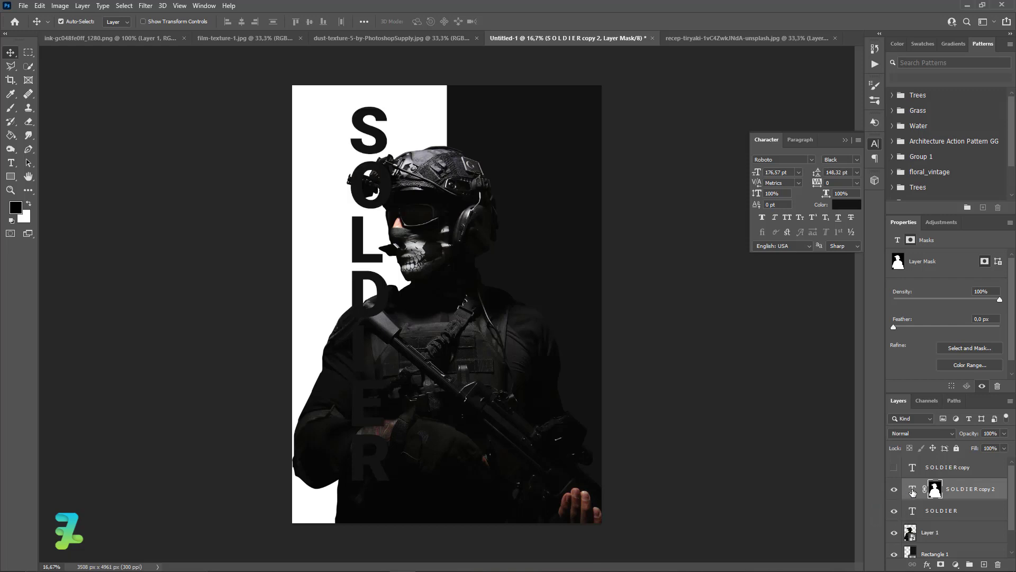
- Recolour the masked SOLDIER copy 2 text to white #ffffff and commit the text
double_click(913, 493)
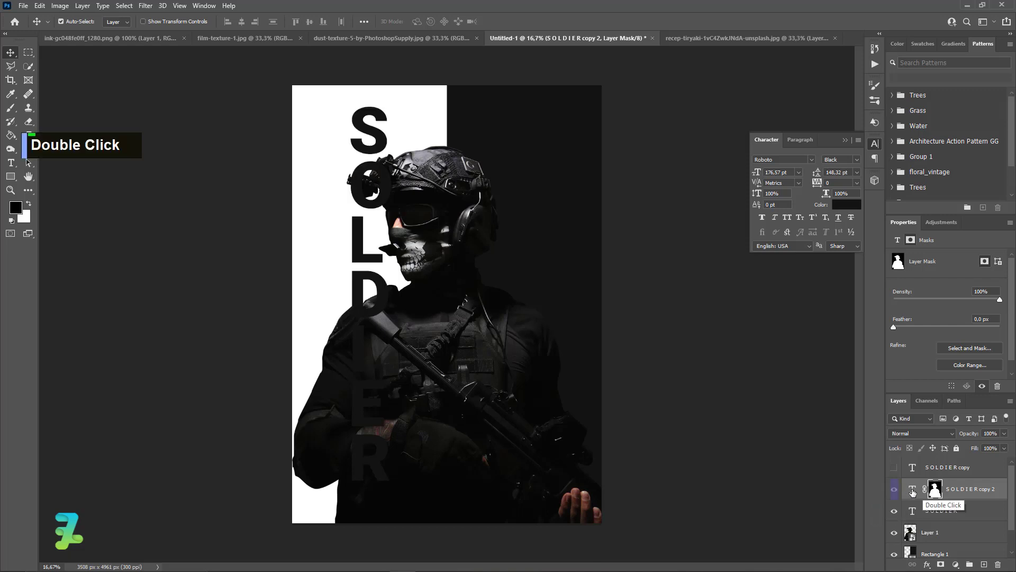
click(28, 202)
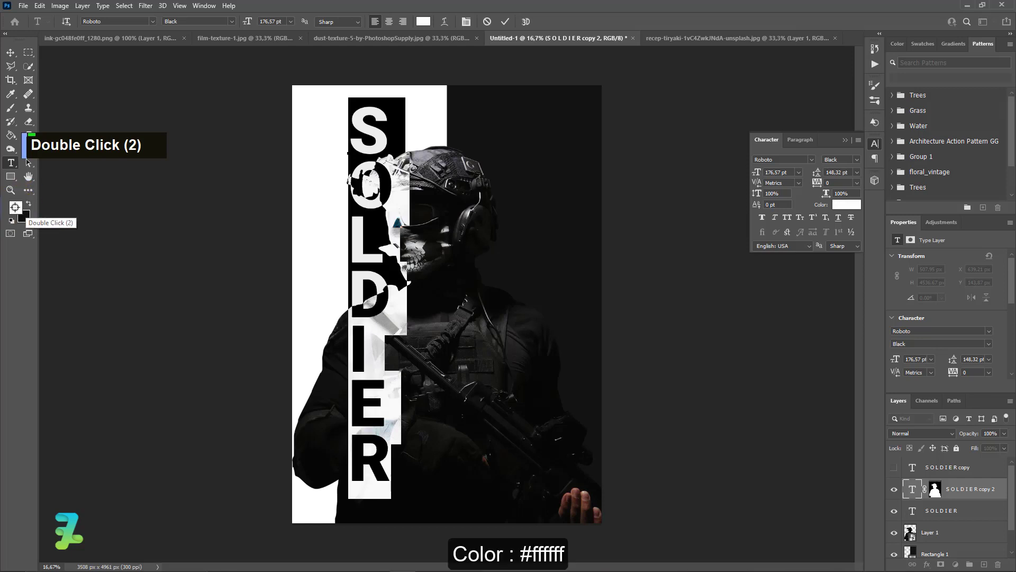
double_click(15, 207)
click(835, 244)
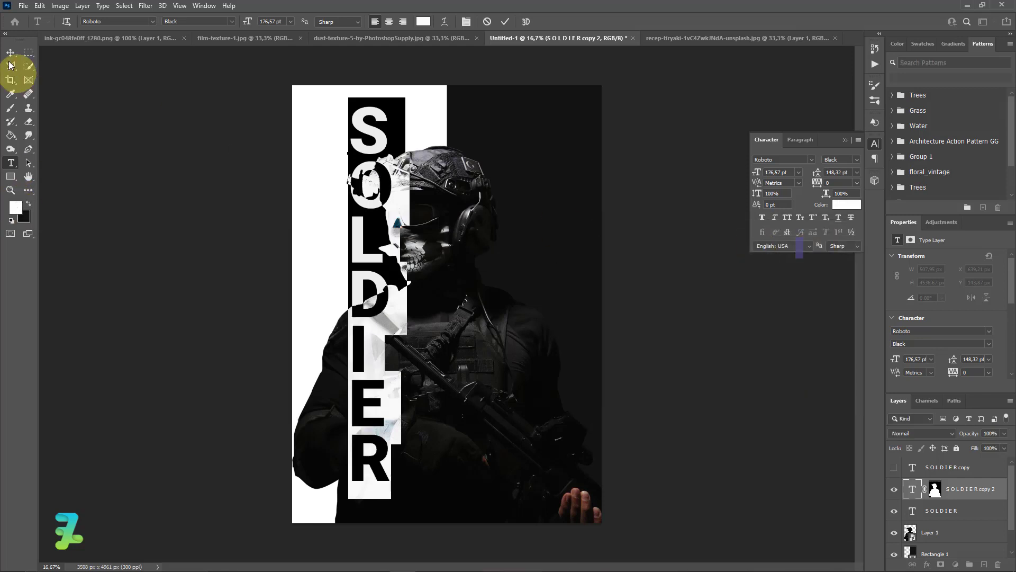
click(10, 53)
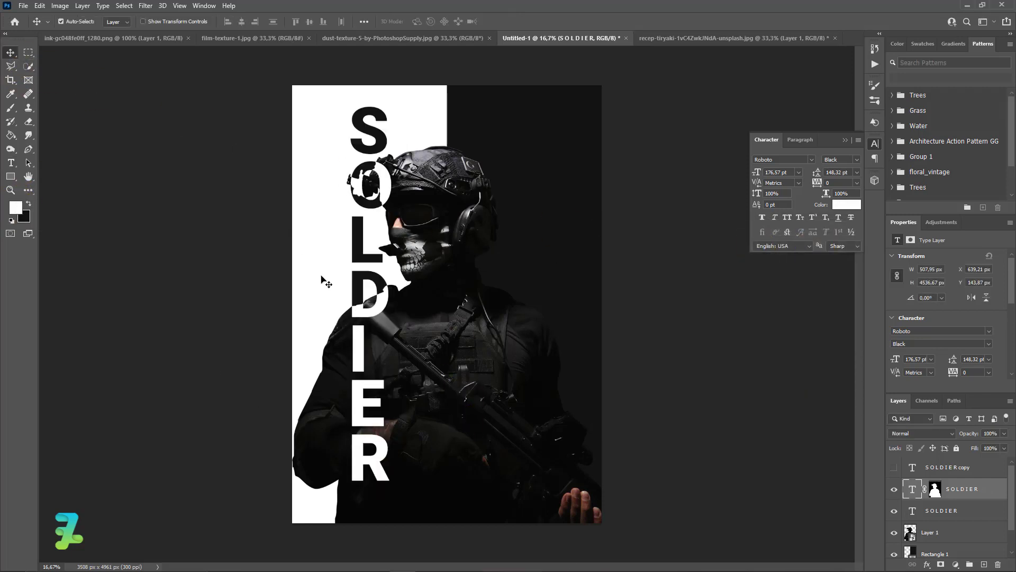
- Add a white Stroke effect of 17 px with position Outside to the unmasked SOLDIER layer below the white text
double_click(978, 516)
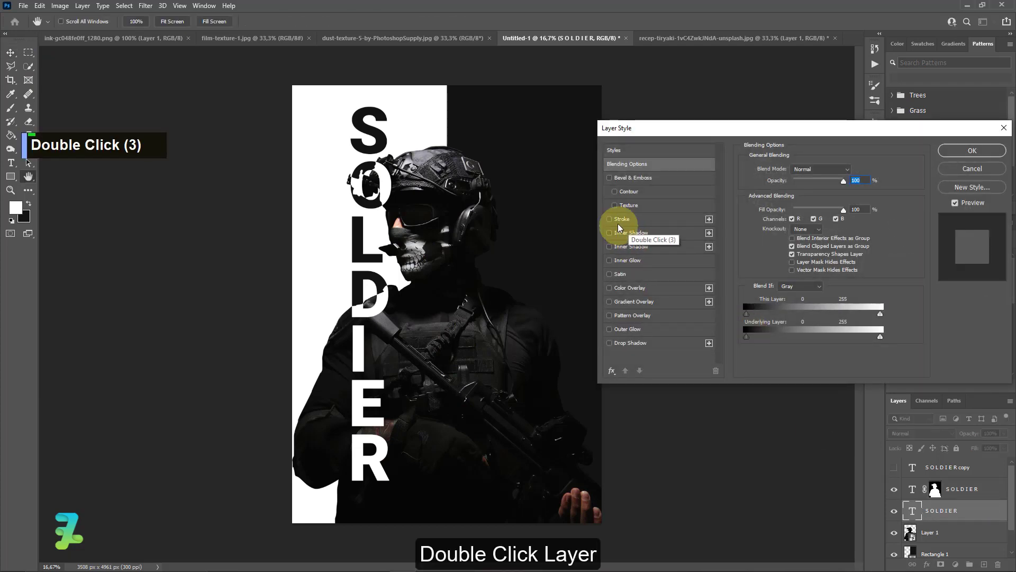
click(617, 221)
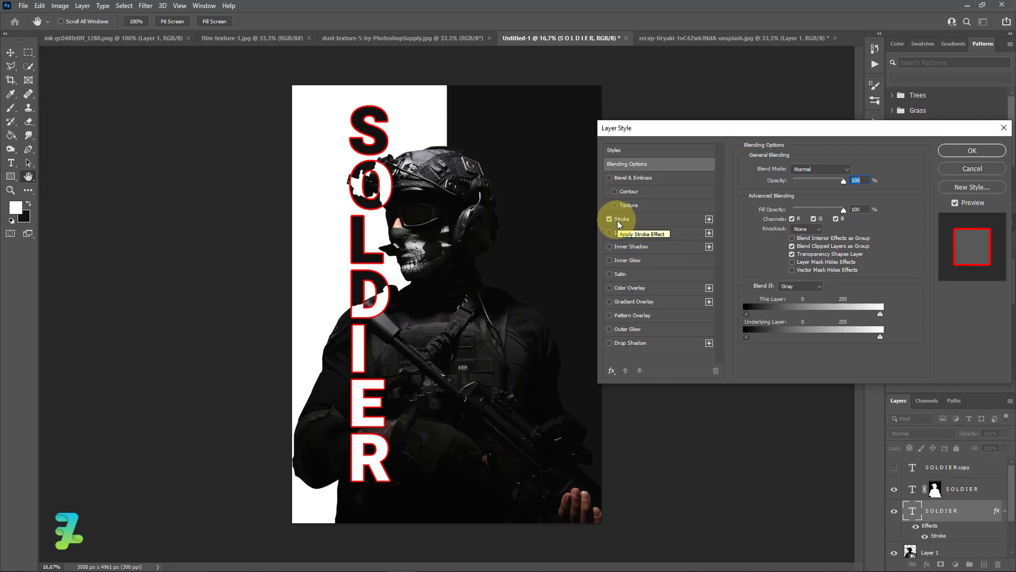
click(617, 220)
click(769, 247)
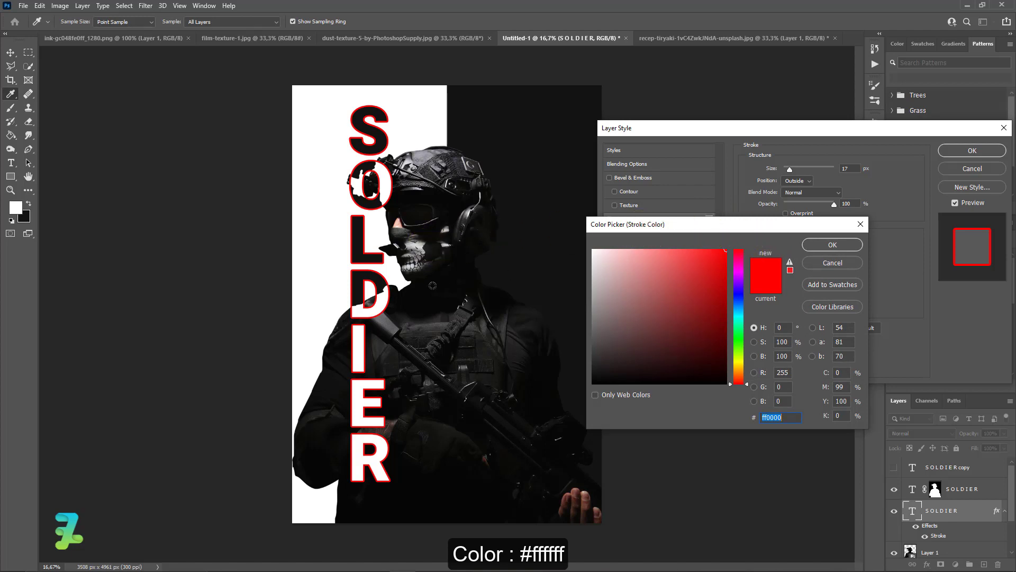
drag(664, 309, 587, 229)
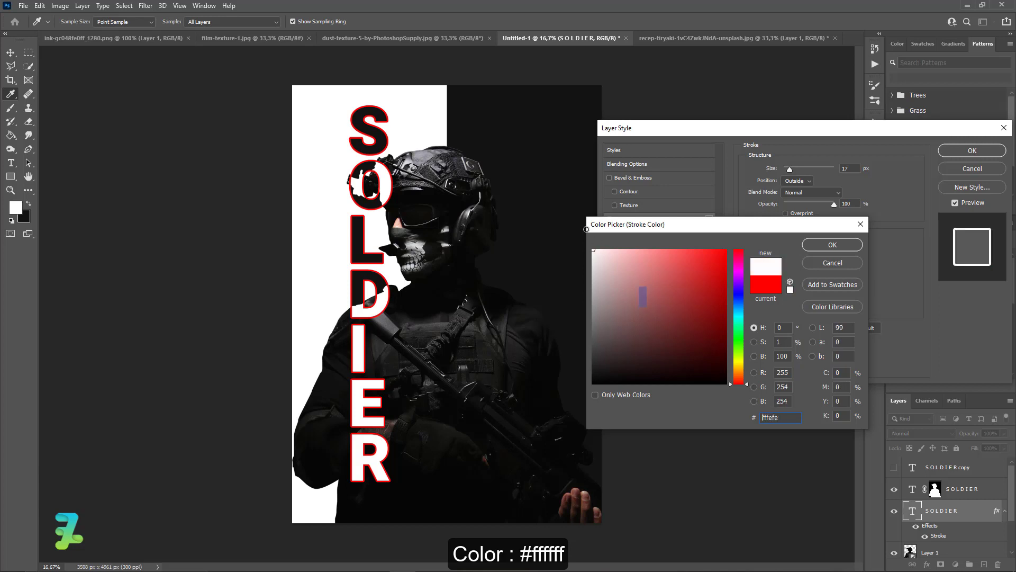
click(785, 256)
click(830, 244)
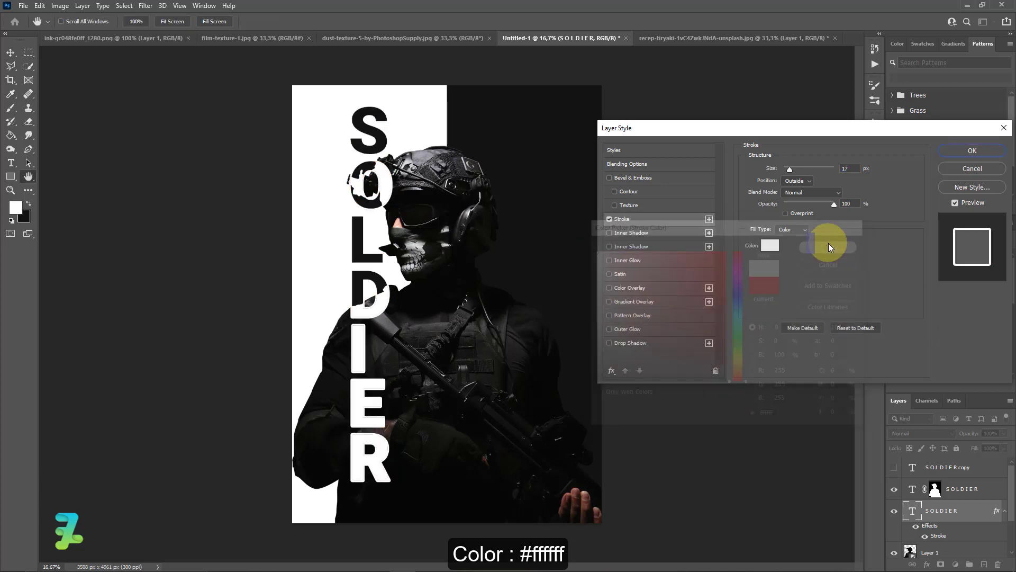
click(800, 182)
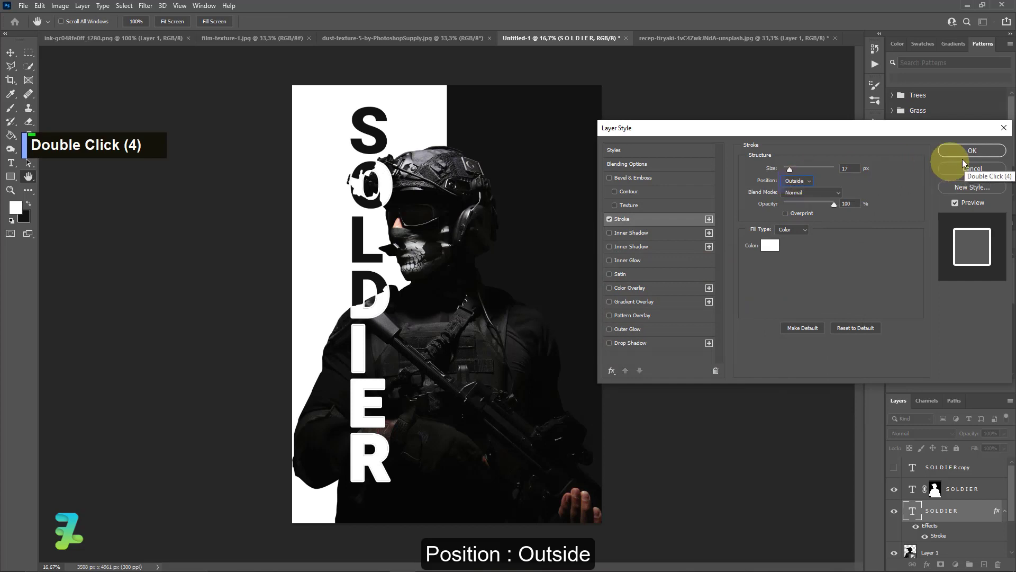
click(972, 151)
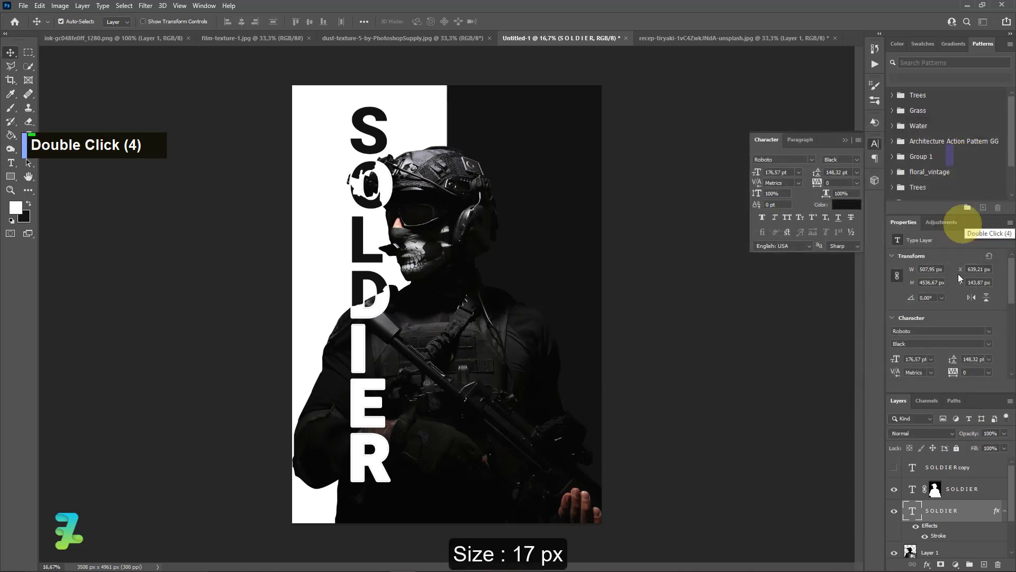
- Mask the stroked SOLDIER layer with the soldier's outline, invert that mask, and collapse the character settings
ctrl+click(936, 491)
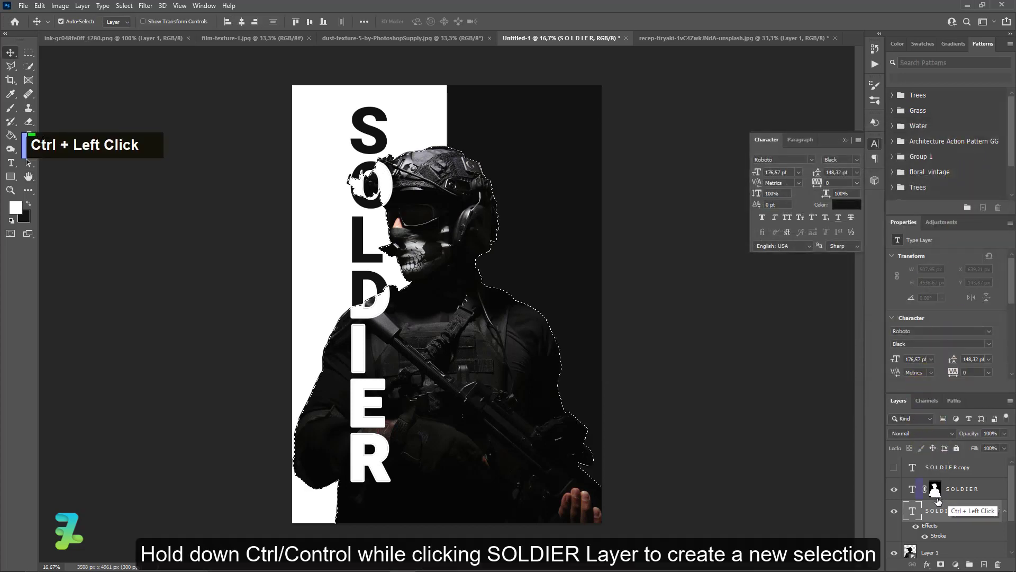
click(941, 565)
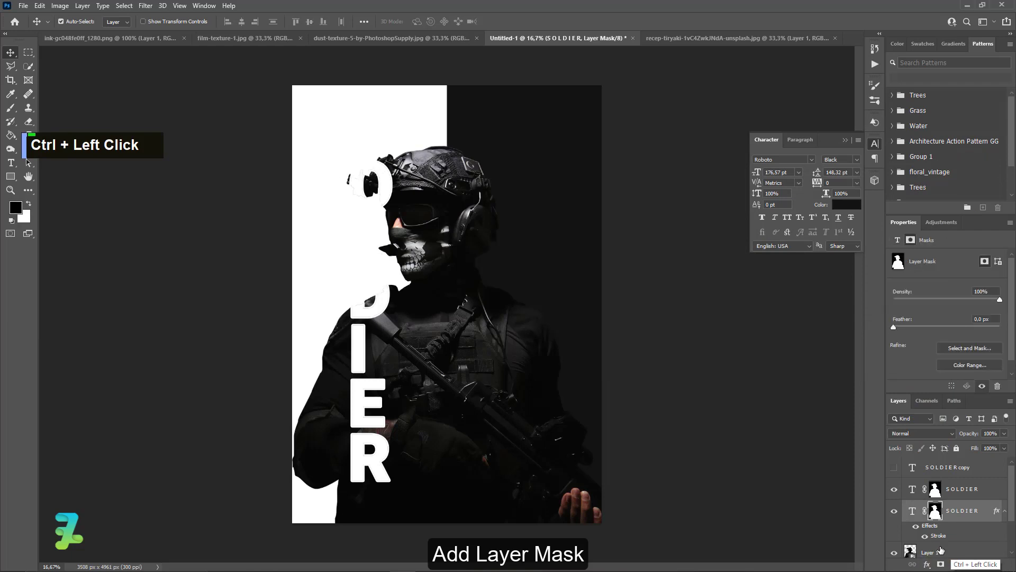
key(ctrl+i)
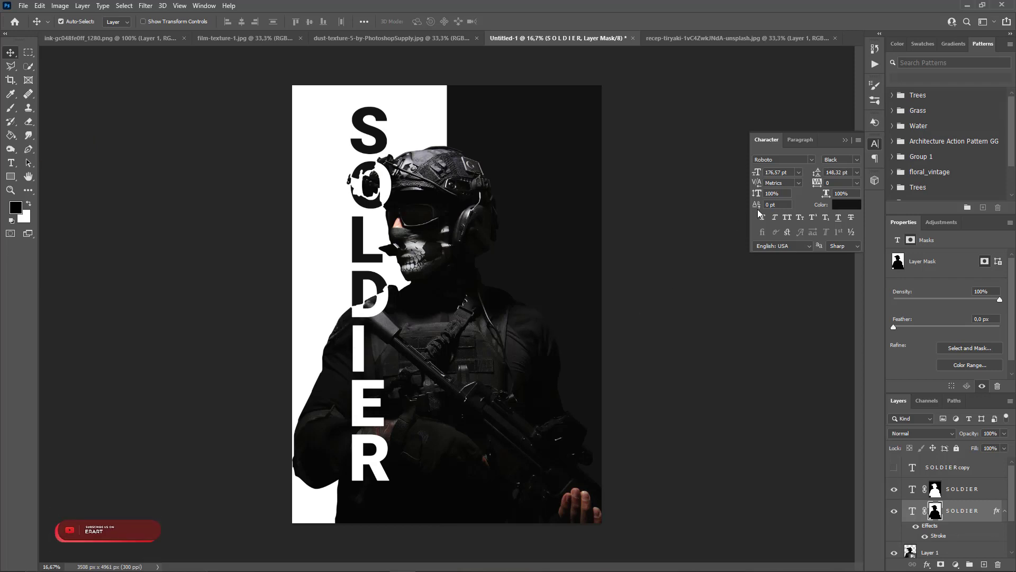
click(845, 141)
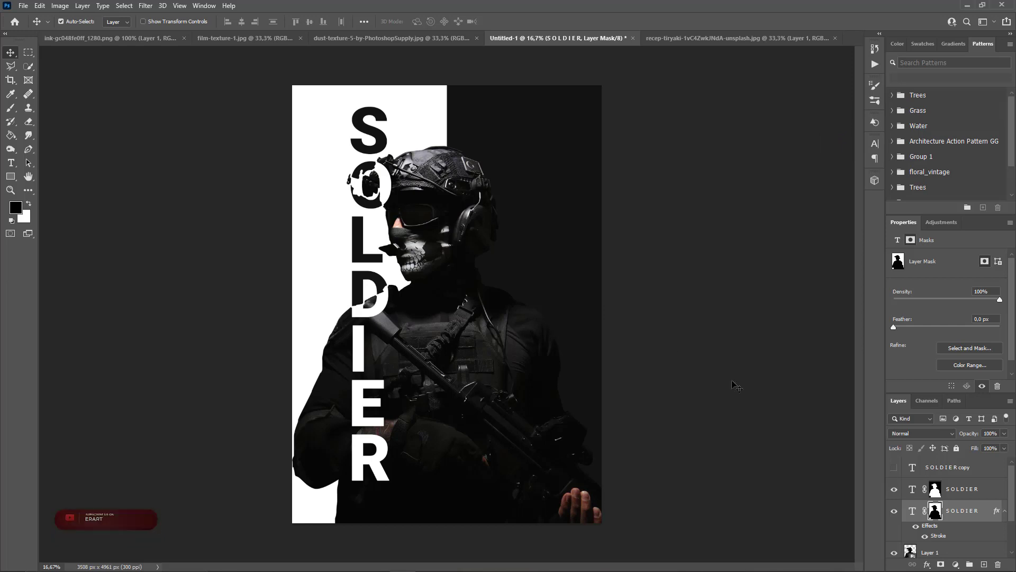
- Hide the lower SOLDIER layer's effects, show the topmost SOLDIER copy and move it horizontally onto the black half
click(895, 487)
click(924, 527)
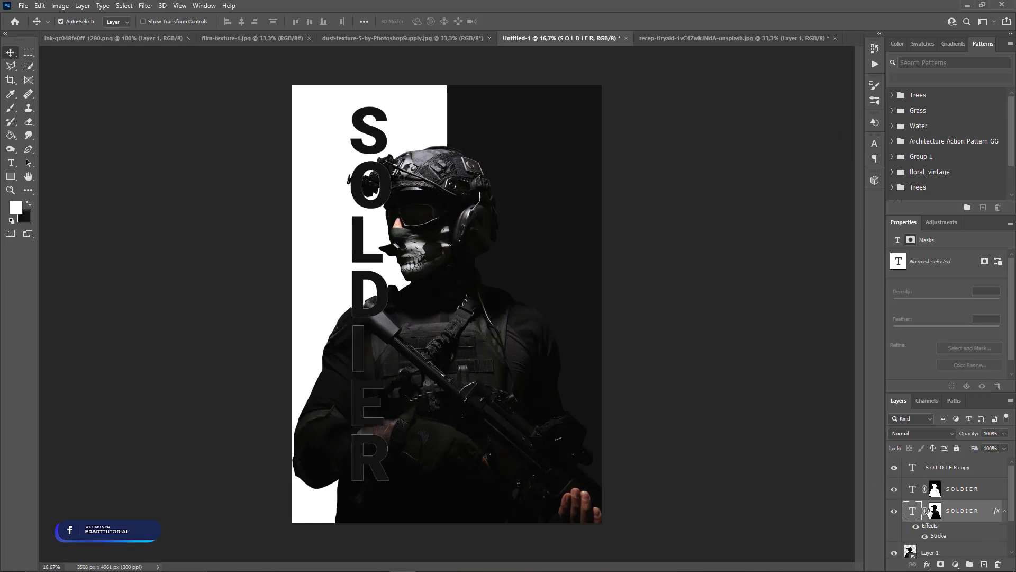
click(919, 468)
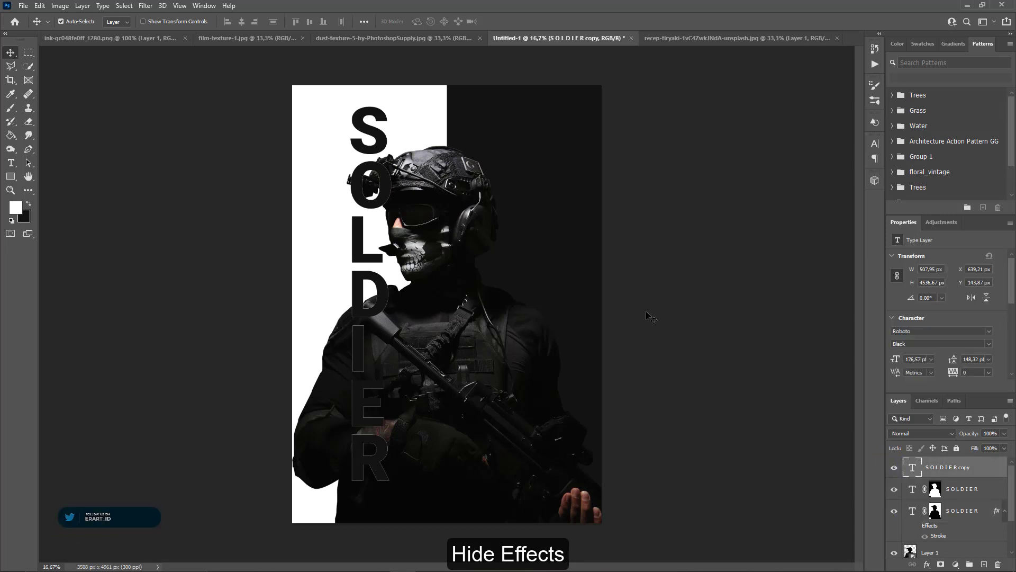
drag(380, 138, 528, 138)
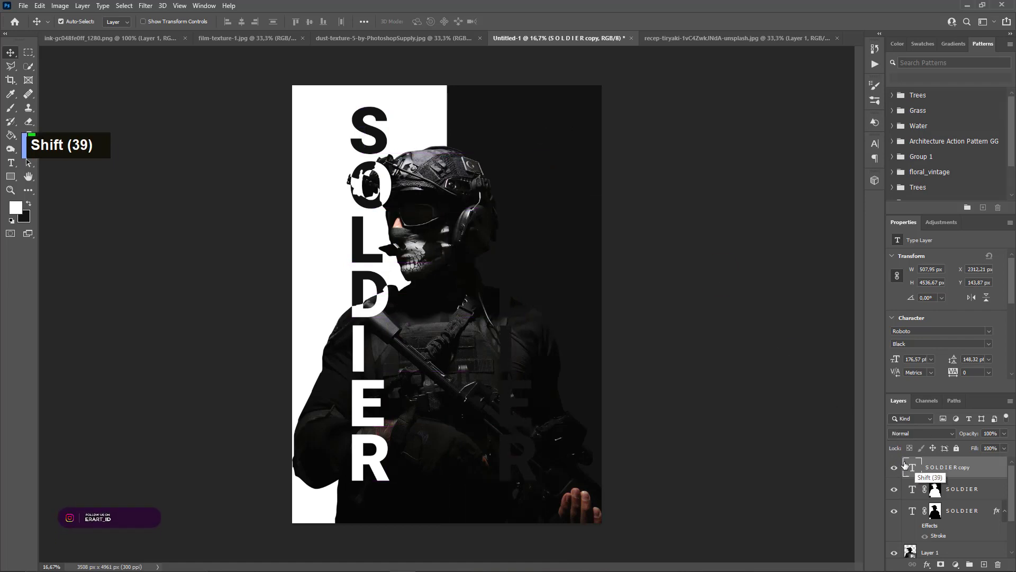
- Replace the text of the SOLDIER copy on the black half with the letters M, I, L, I, T, E, R, each on its own line
double_click(912, 467)
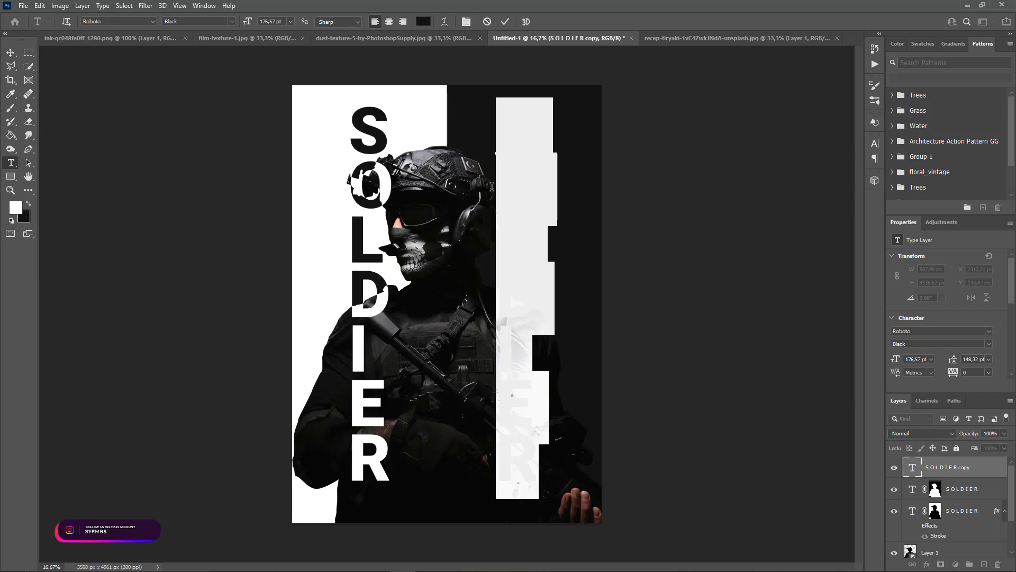
text(gg)
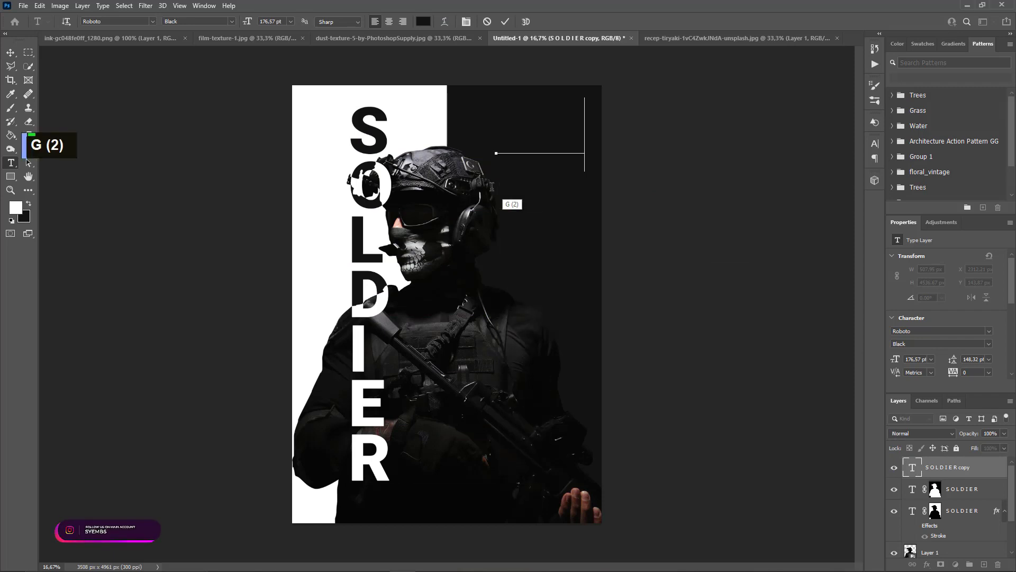
key(BackSpace)
key(BackSpace)
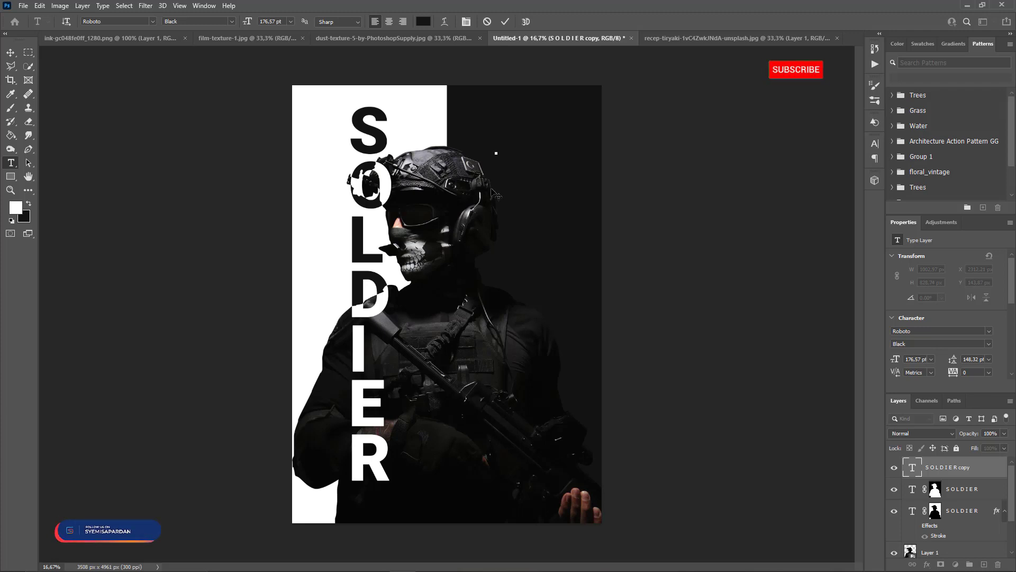
text(M)
key(Return)
text(I)
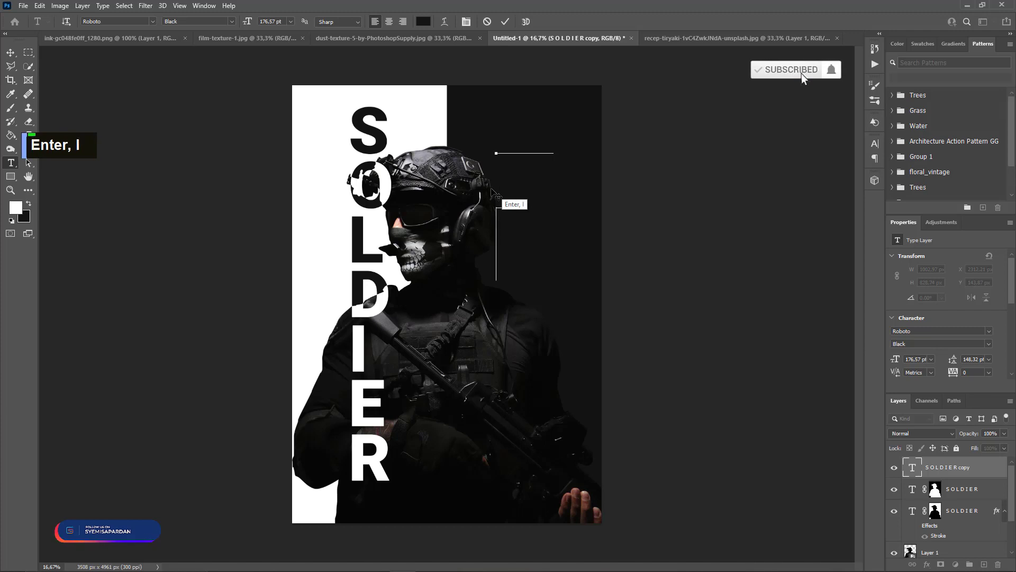
text(L)
key(Return)
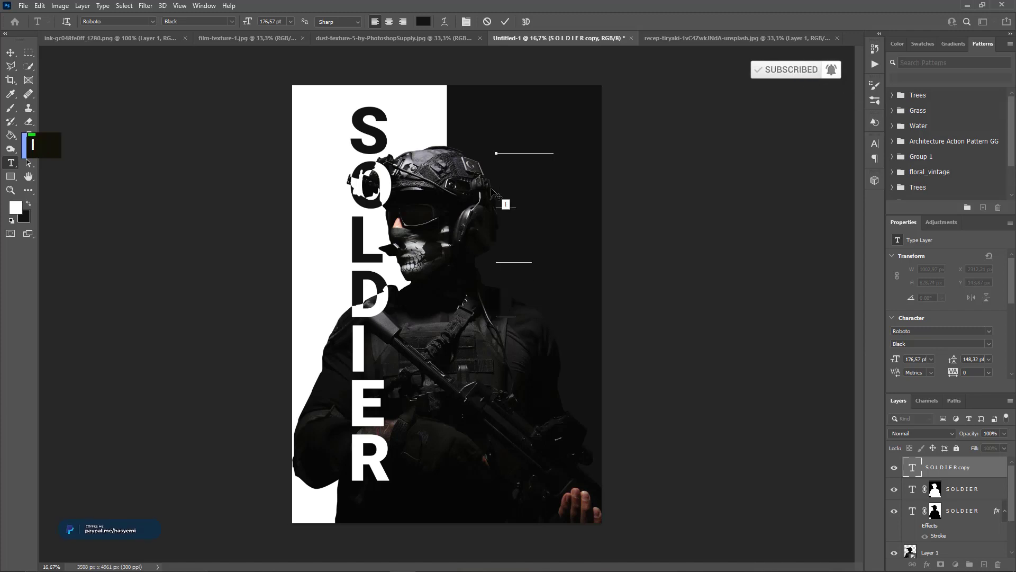
text(I)
key(Return)
text(TT)
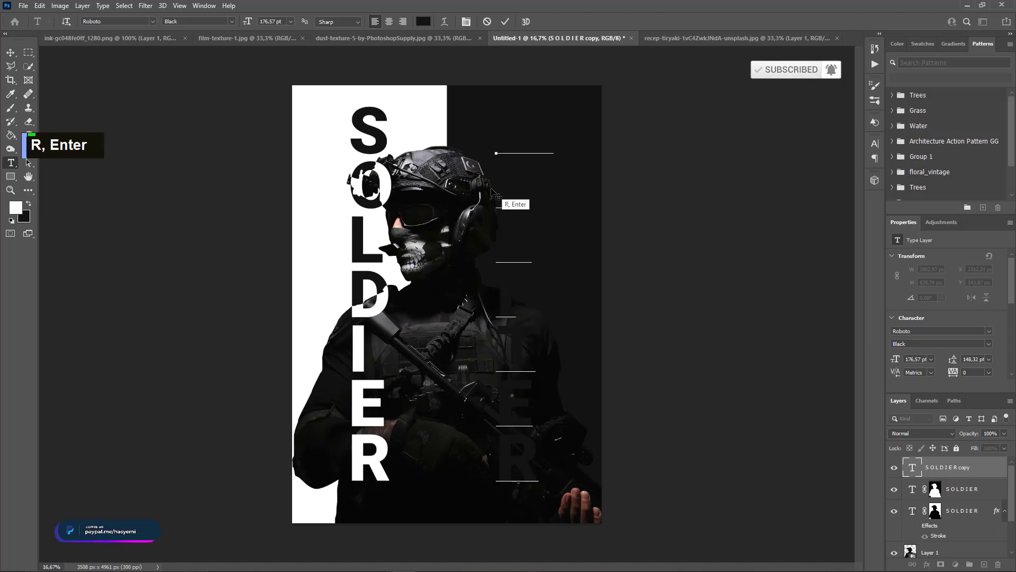
- Commit the MILITER text edit and recolor the lettering on the black half to white
click(11, 53)
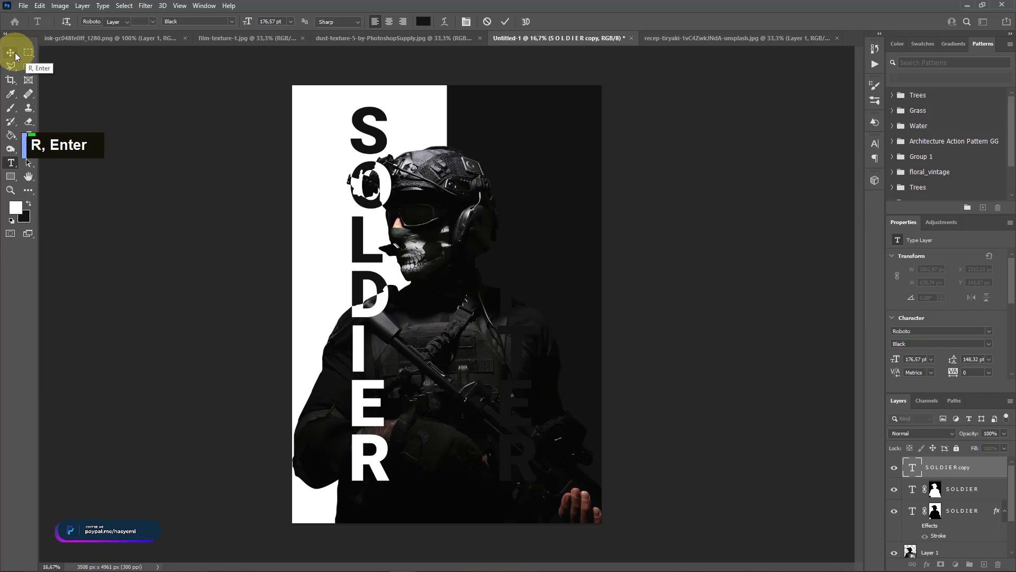
double_click(911, 467)
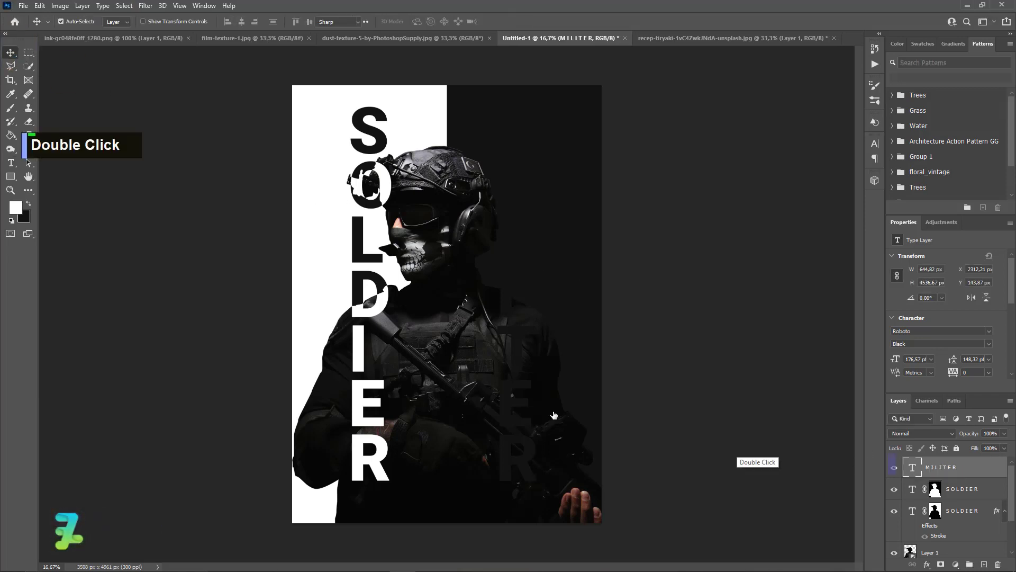
double_click(30, 204)
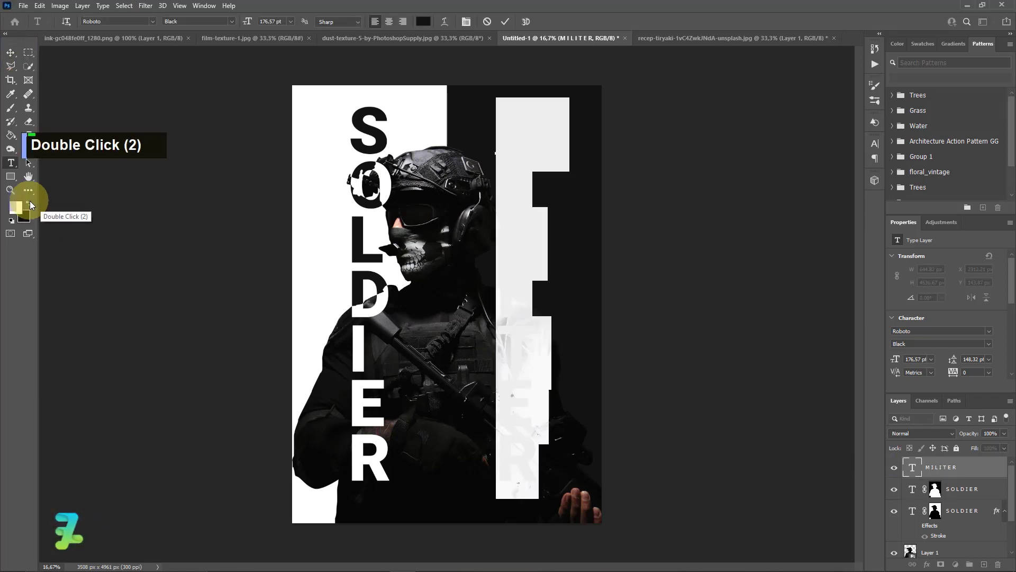
double_click(11, 52)
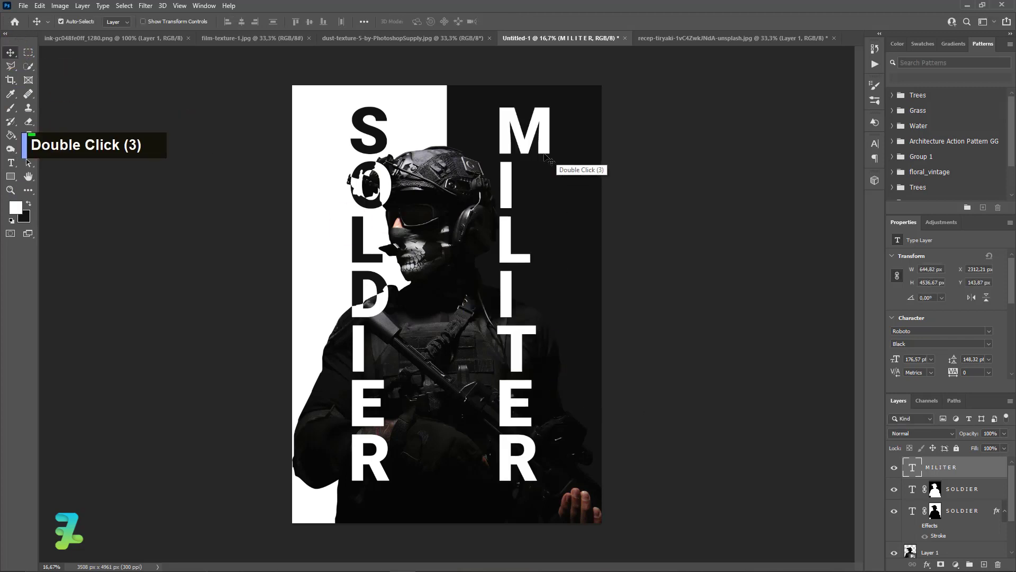
- Center-align the MILITER letters and move the text horizontally back over the black half
double_click(911, 467)
click(389, 25)
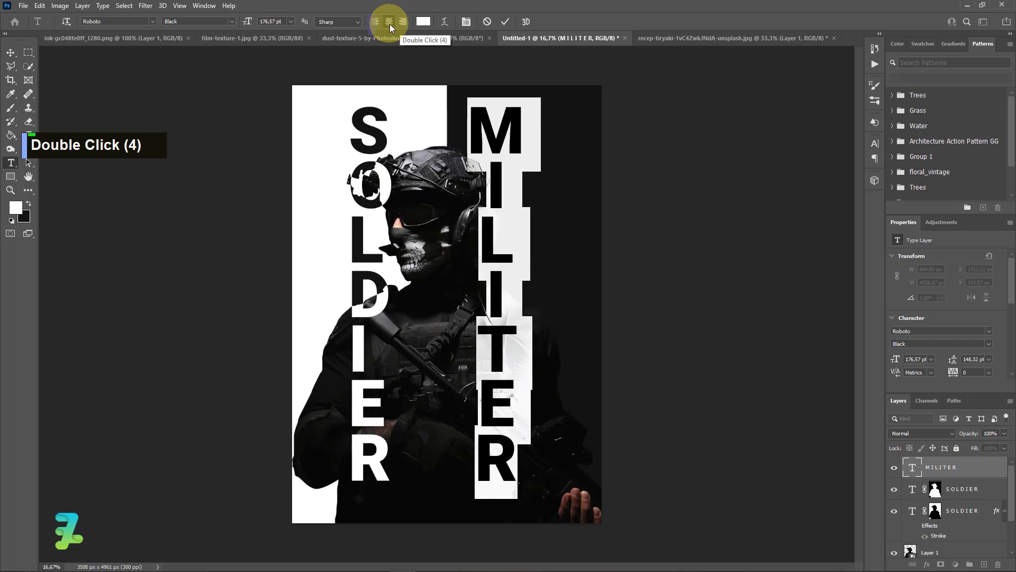
double_click(11, 52)
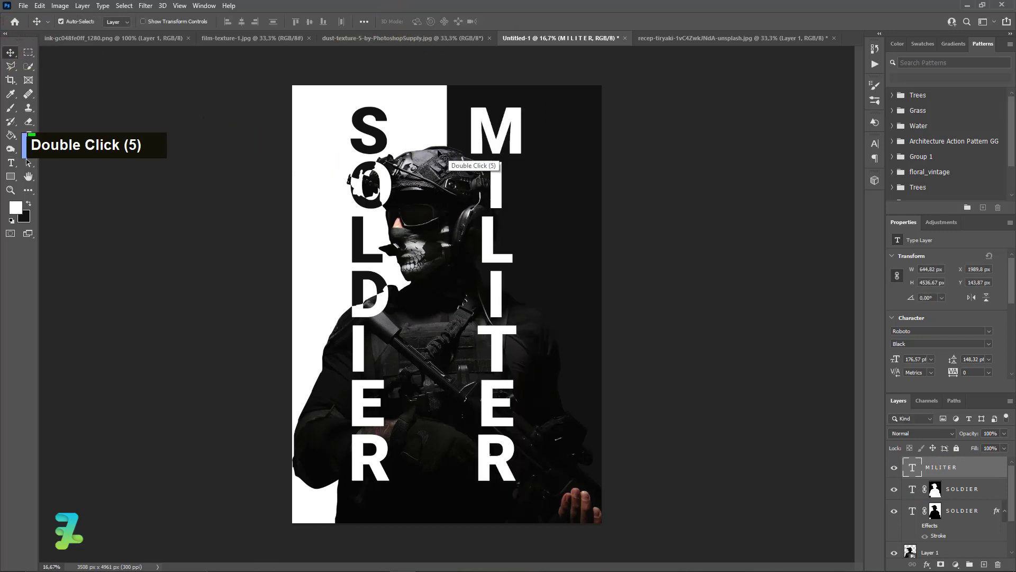
drag(502, 145, 529, 144)
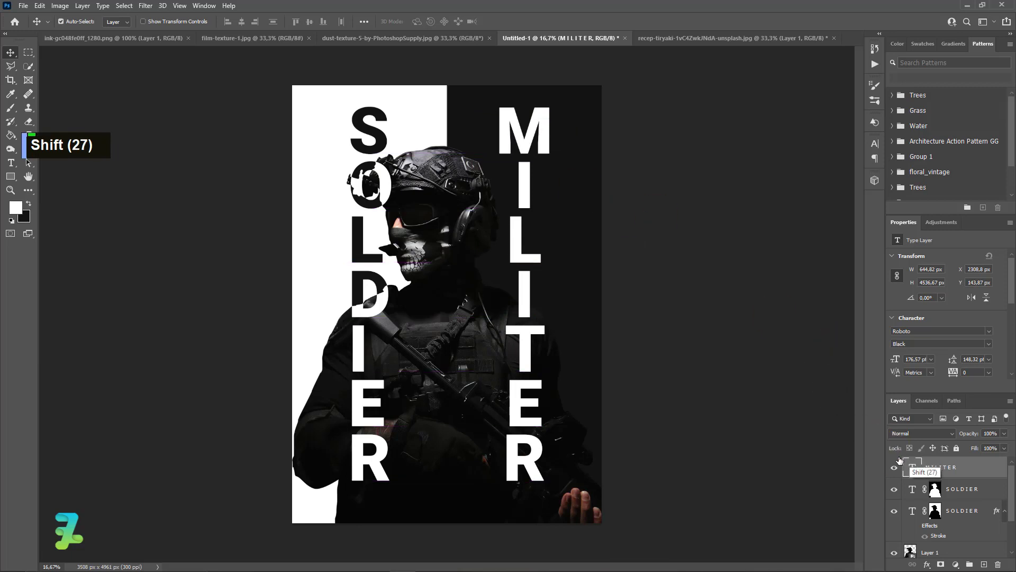
- Right-align the MILITER letters and shift the text horizontally to sit within the black half
double_click(913, 467)
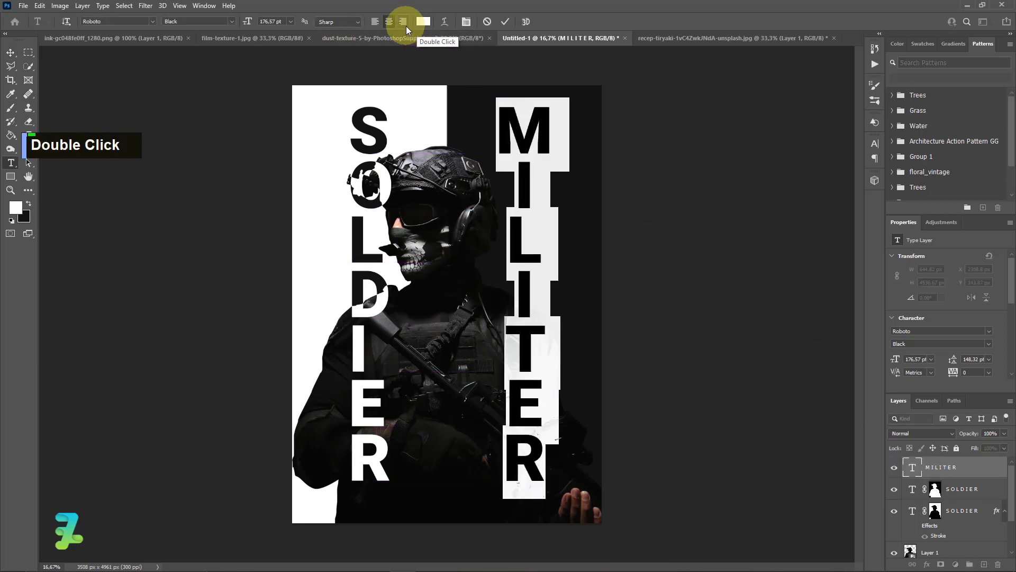
click(403, 22)
click(10, 52)
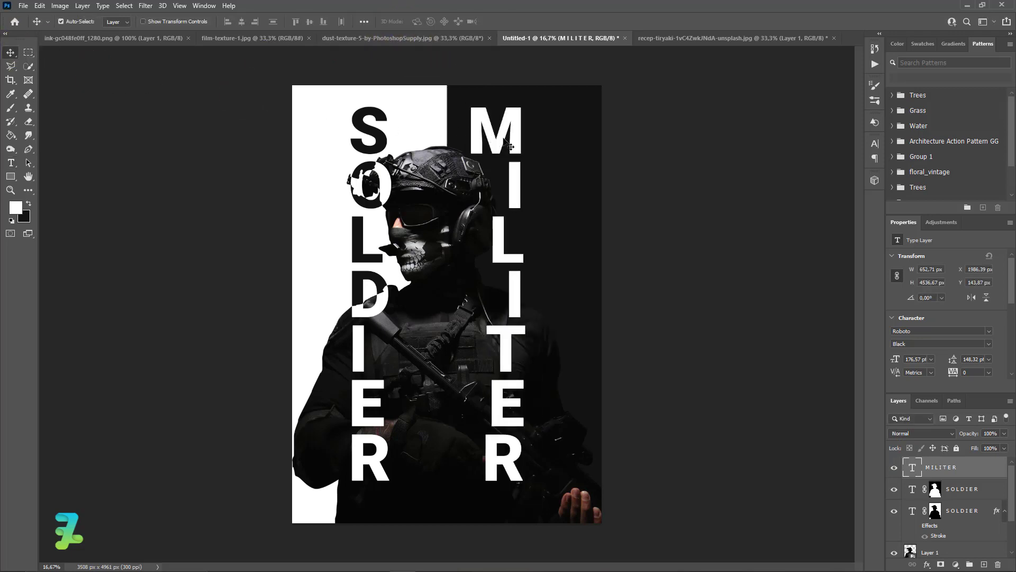
drag(508, 142, 524, 141)
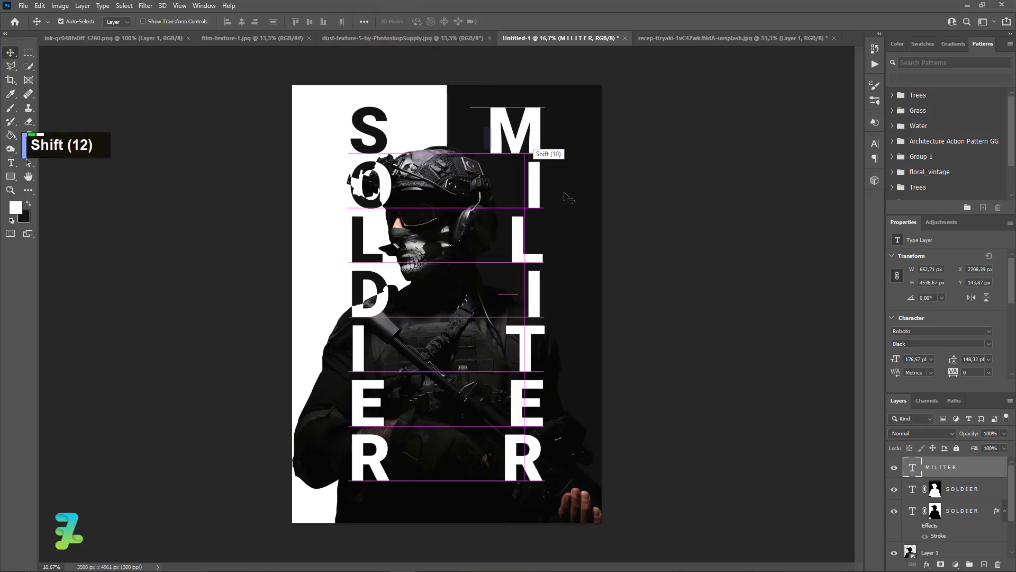
- Mask the MILITER layer with the soldier's outline from Layer 1, and add a duplicate of it with the mask inverted
scroll(928, 500, down, 1)
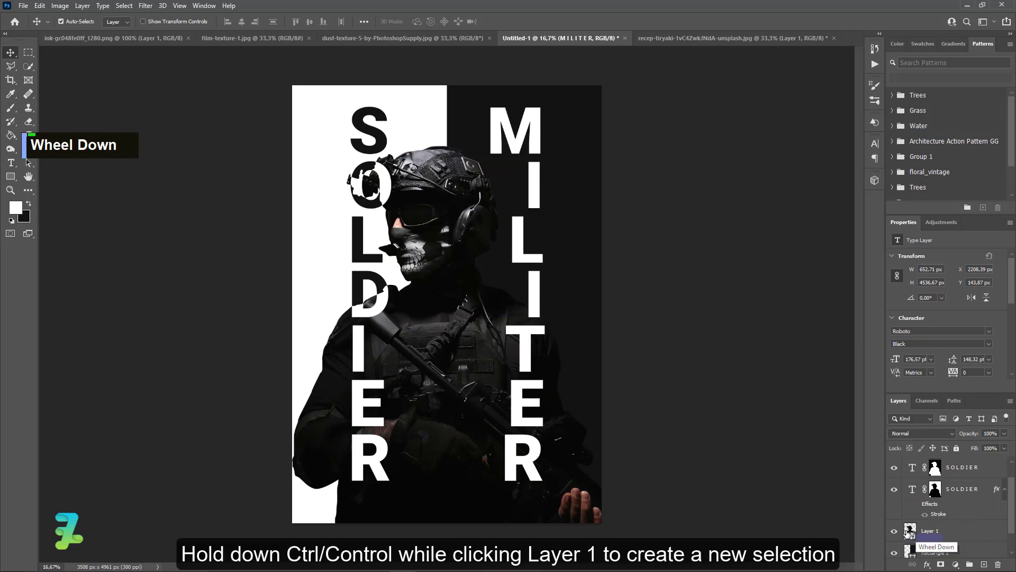
ctrl+click(910, 532)
scroll(910, 535, up, 2)
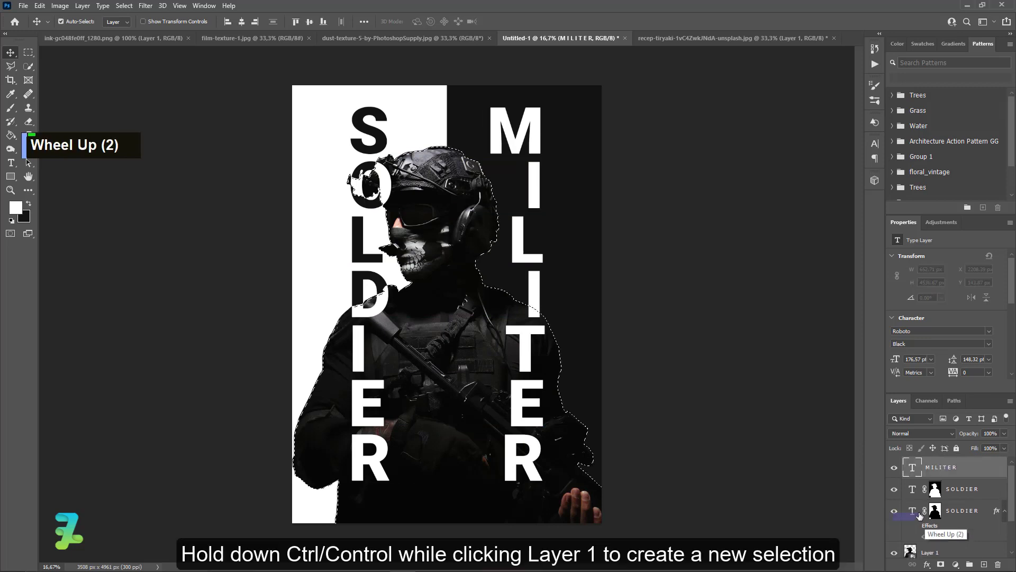
click(940, 565)
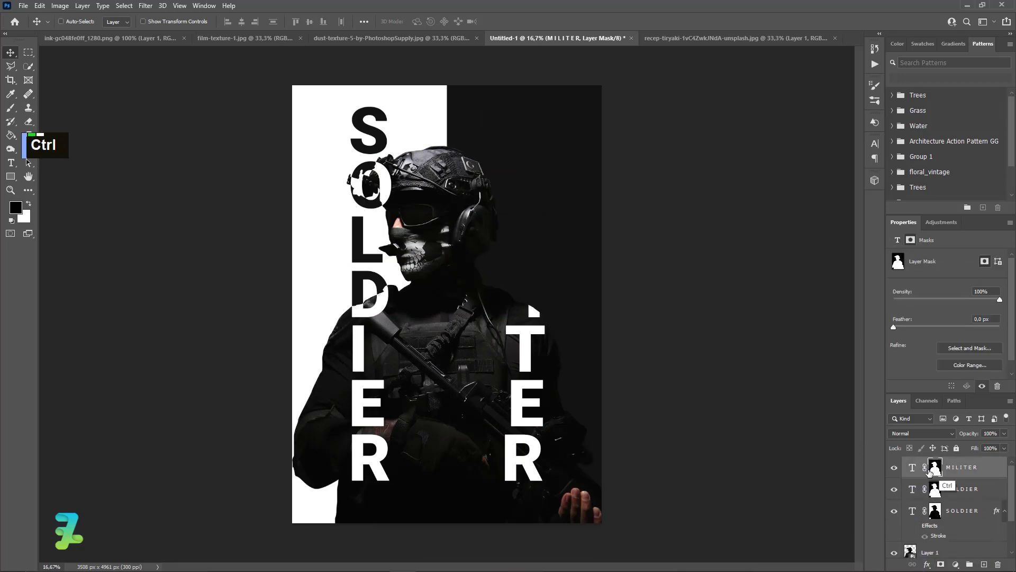
key(ctrl+j)
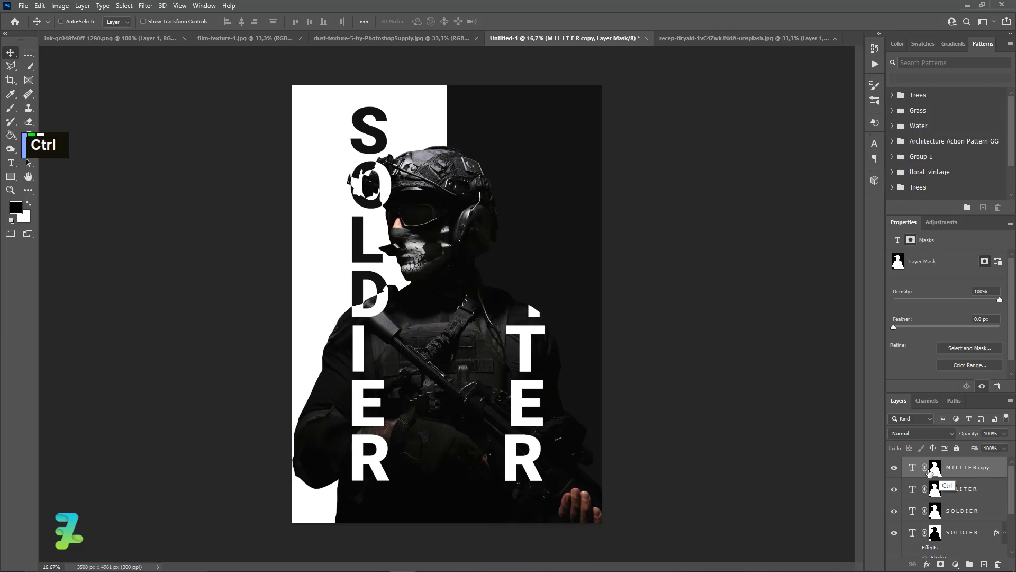
key(ctrl+i)
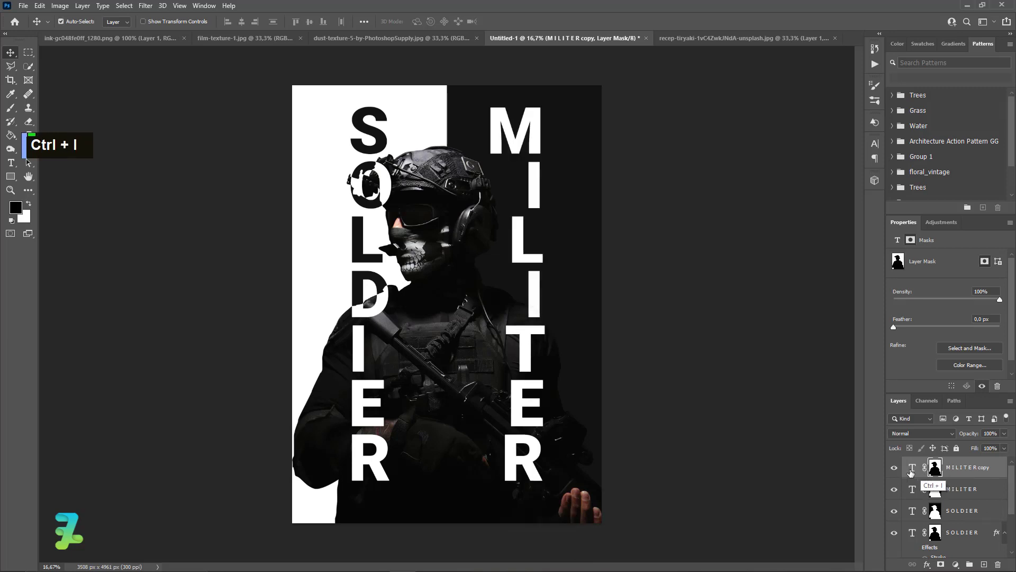
- Try recoloring the text of the MILITER copy to #121212, and undo it
double_click(911, 468)
click(12, 210)
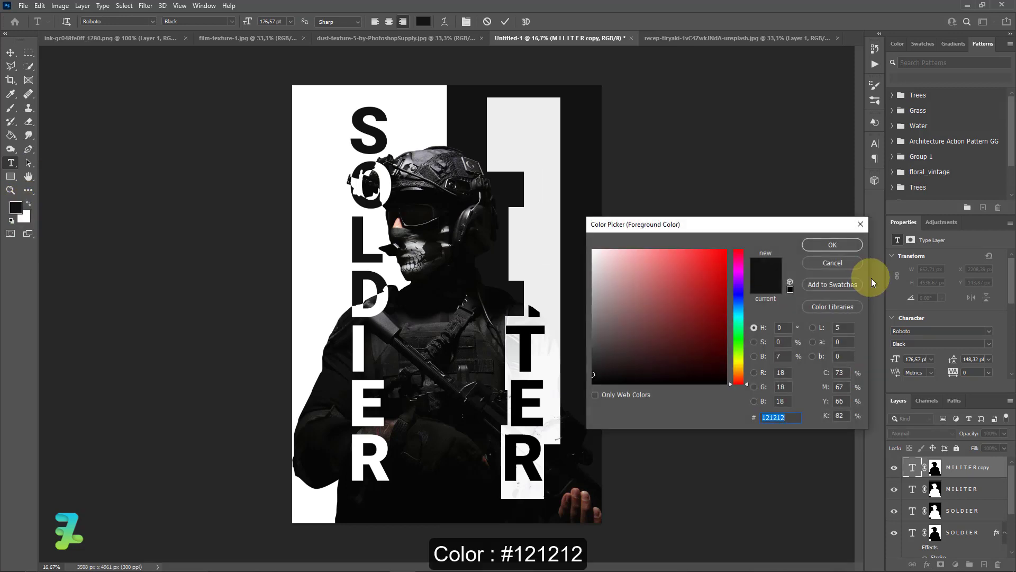
double_click(833, 267)
click(7, 55)
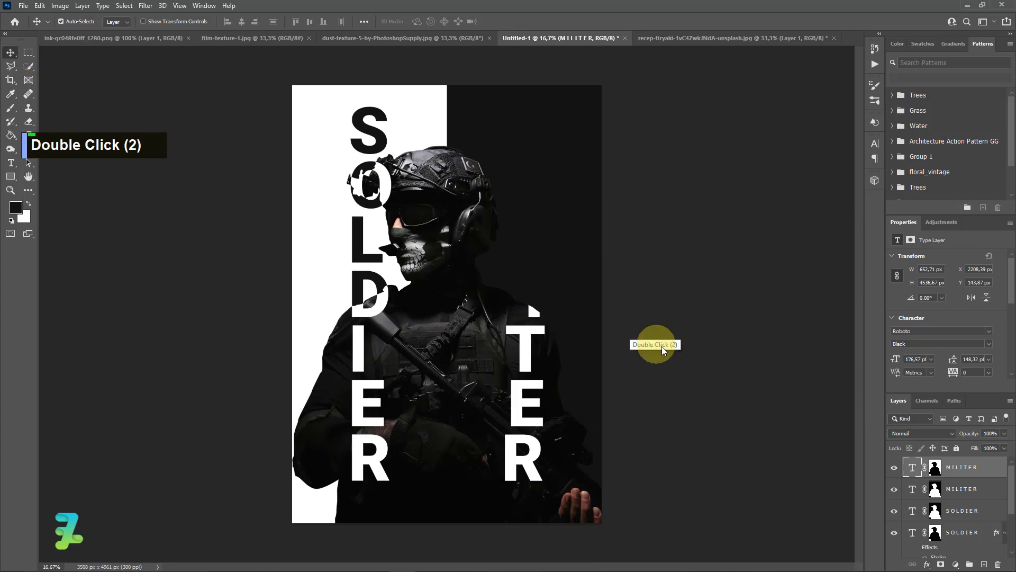
key(ctrl+z)
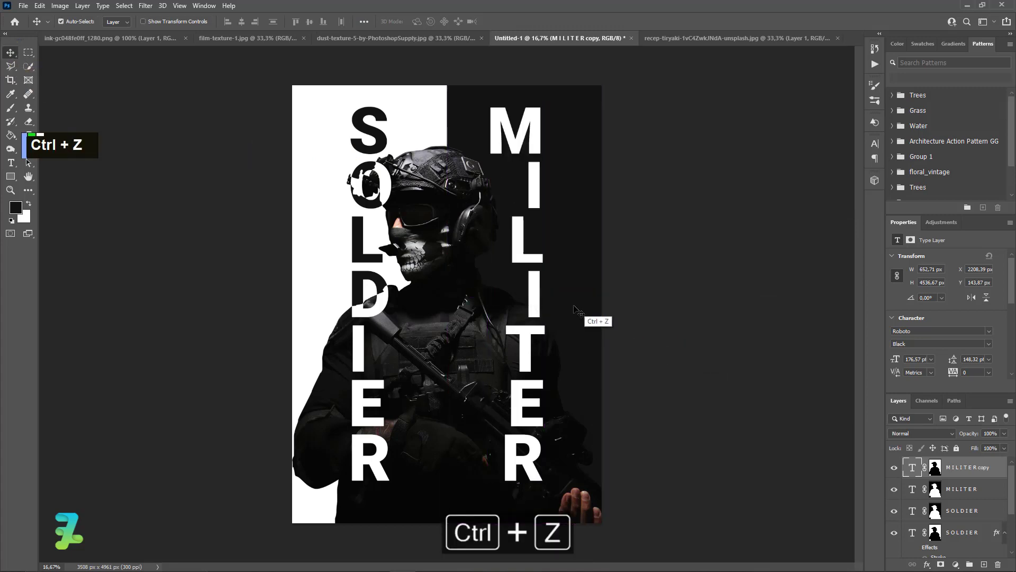
- Recolor the text of the MILITER layer below the copy to the dark, near-black color
double_click(913, 489)
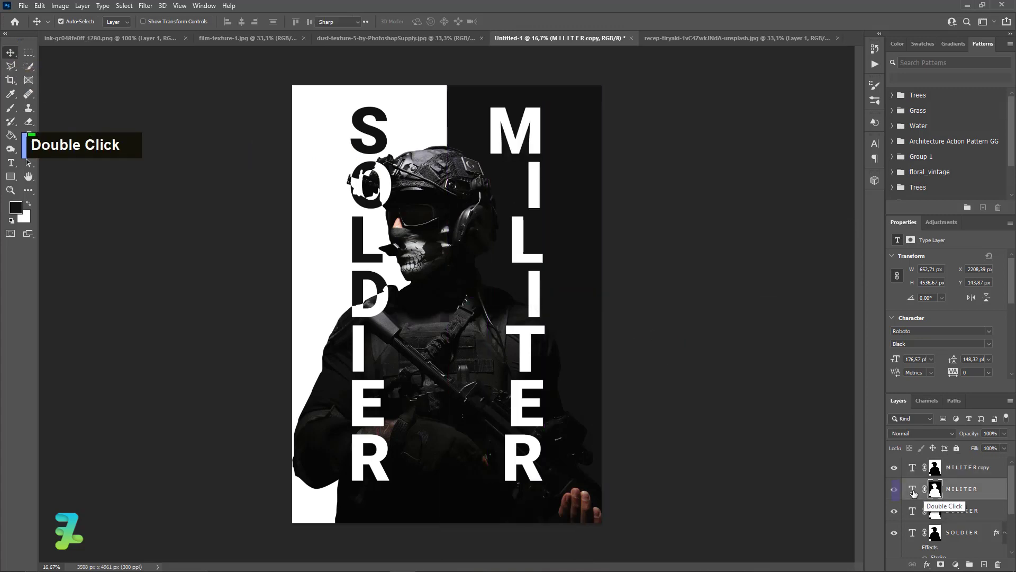
click(31, 203)
double_click(16, 55)
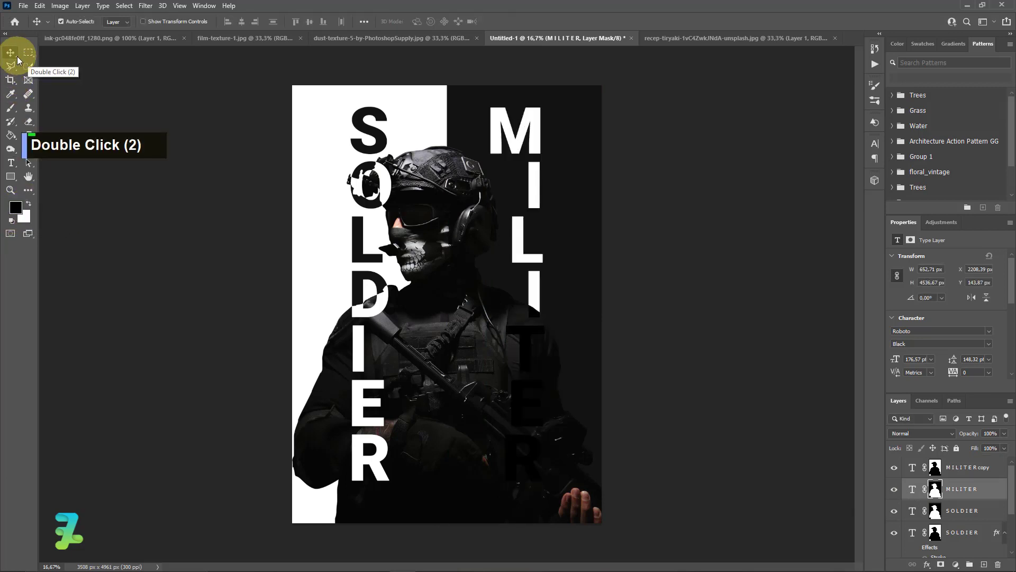
- Add a white Stroke effect with a size of 4 px to the dark MILITER layer below the copy
double_click(992, 495)
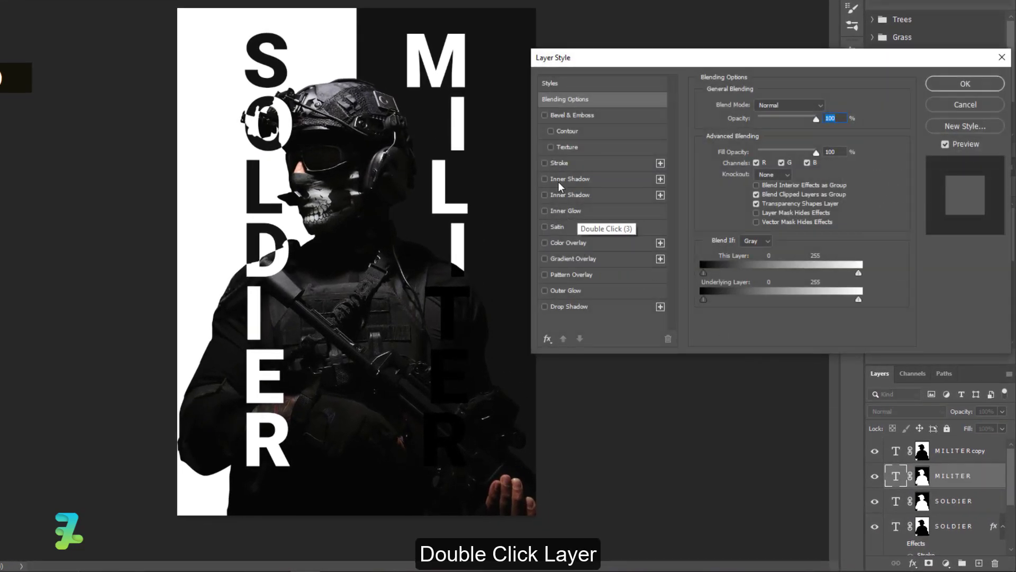
click(545, 164)
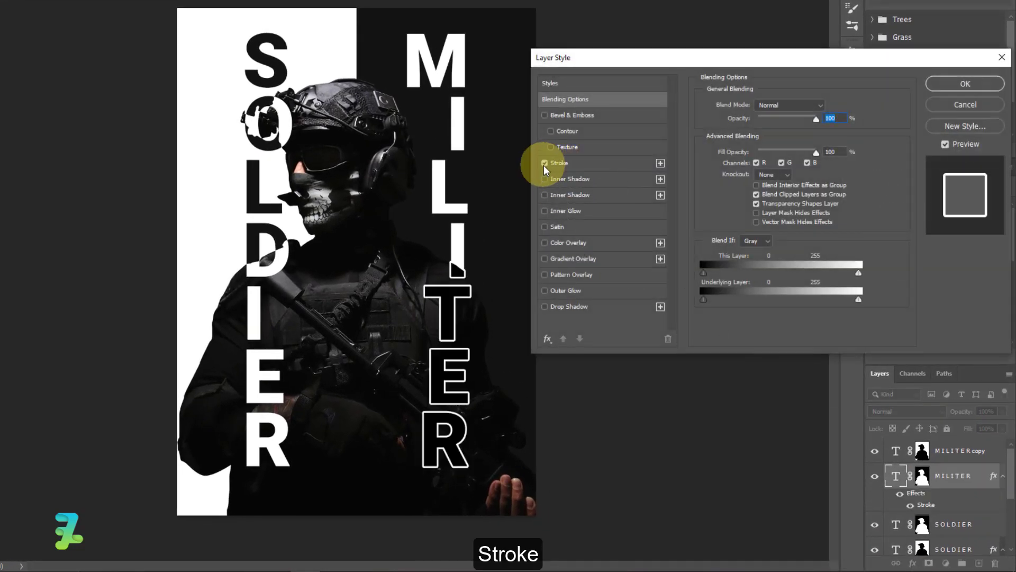
click(557, 164)
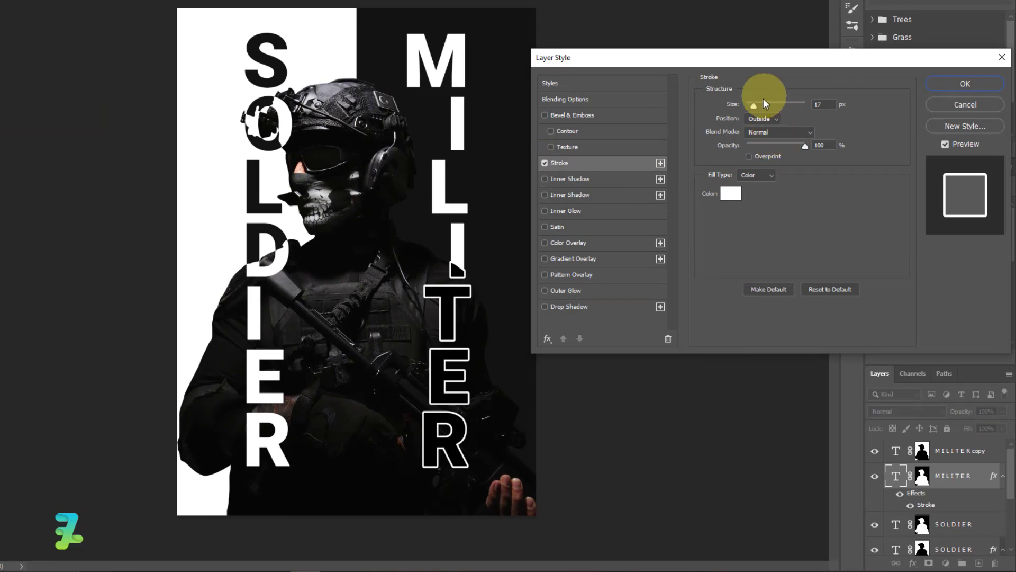
drag(756, 107, 748, 108)
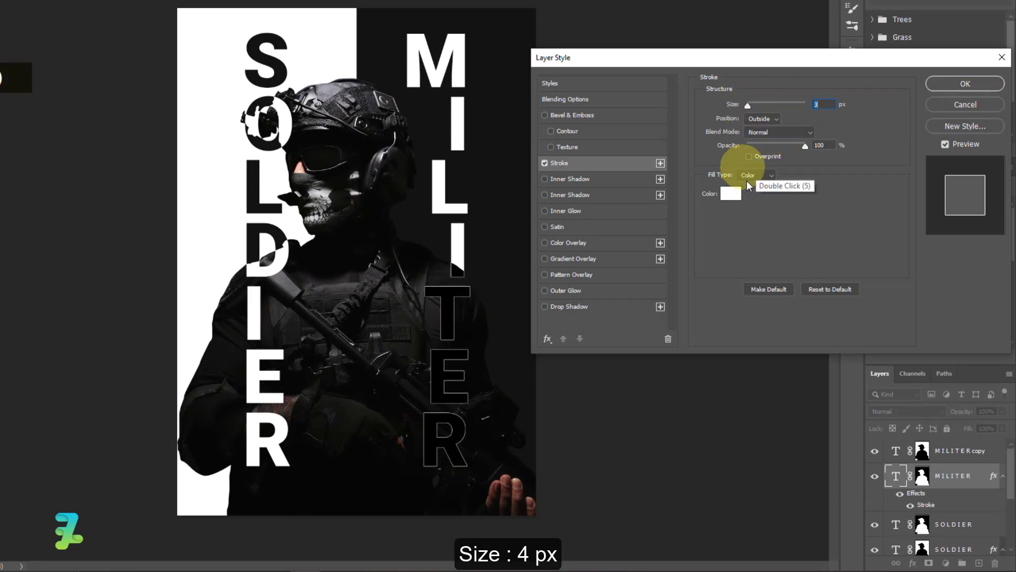
text(4)
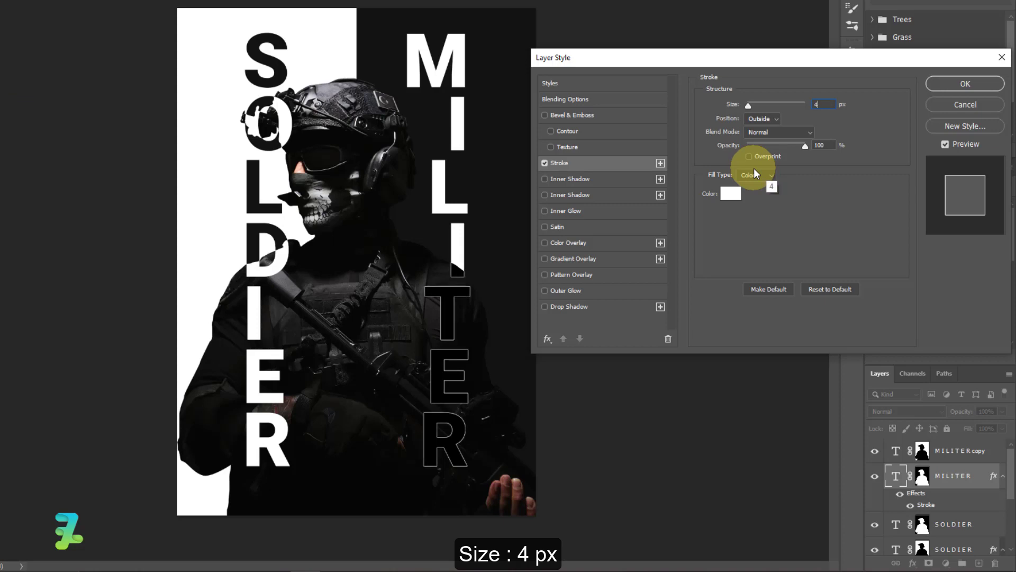
- Set the MILITER stroke's position to Inside and apply the layer style
click(770, 116)
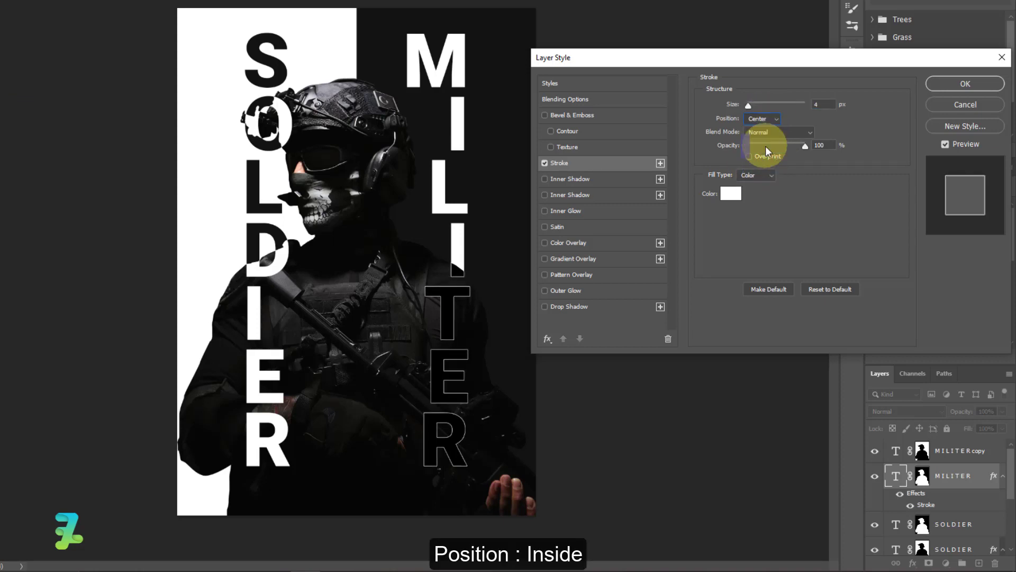
click(772, 119)
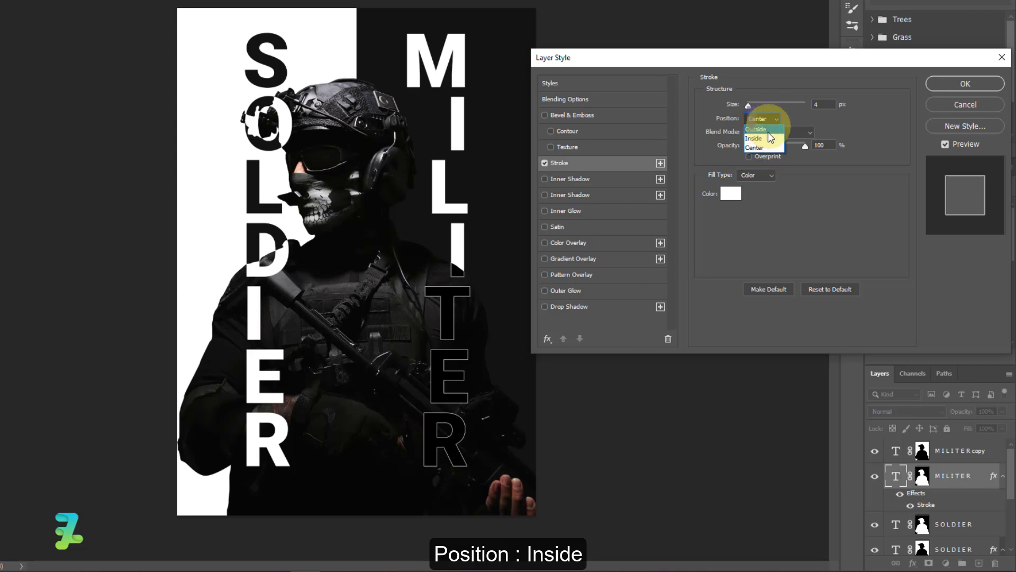
click(768, 137)
click(767, 134)
click(805, 132)
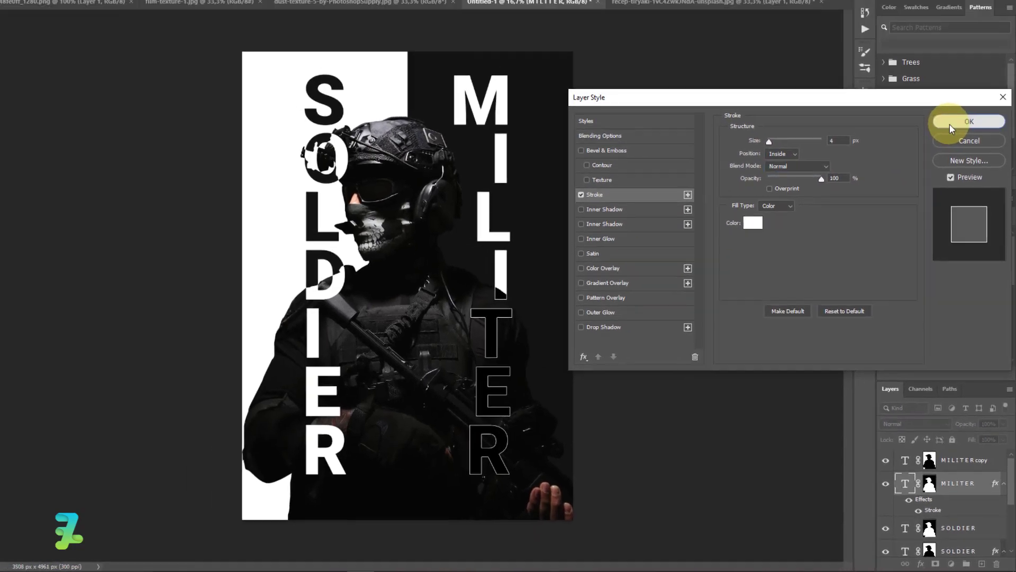
click(945, 85)
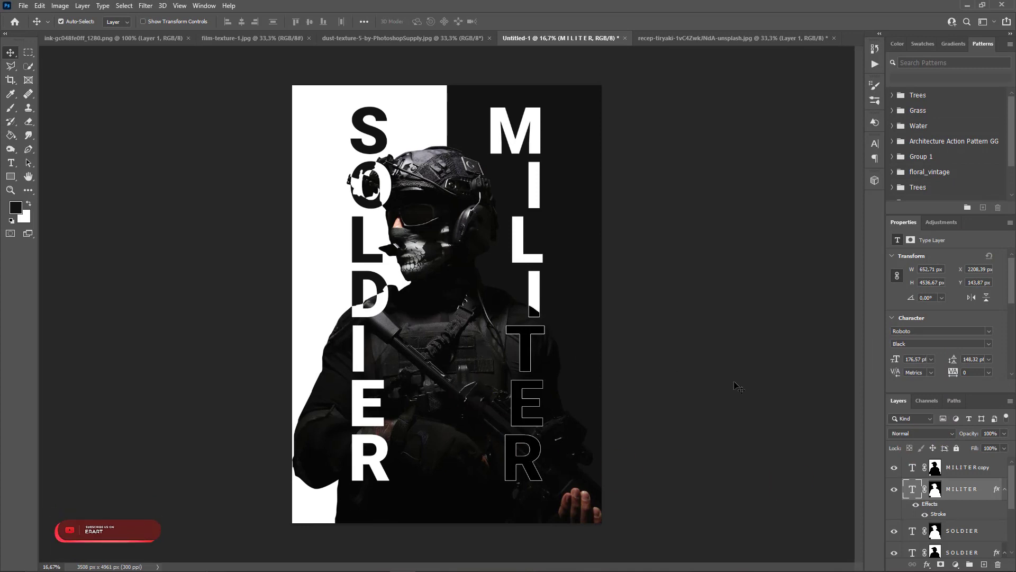
- Create a new layer directly above Rectangle 1 and clip it to the rectangle with a clipping mask
scroll(919, 499, down, 5)
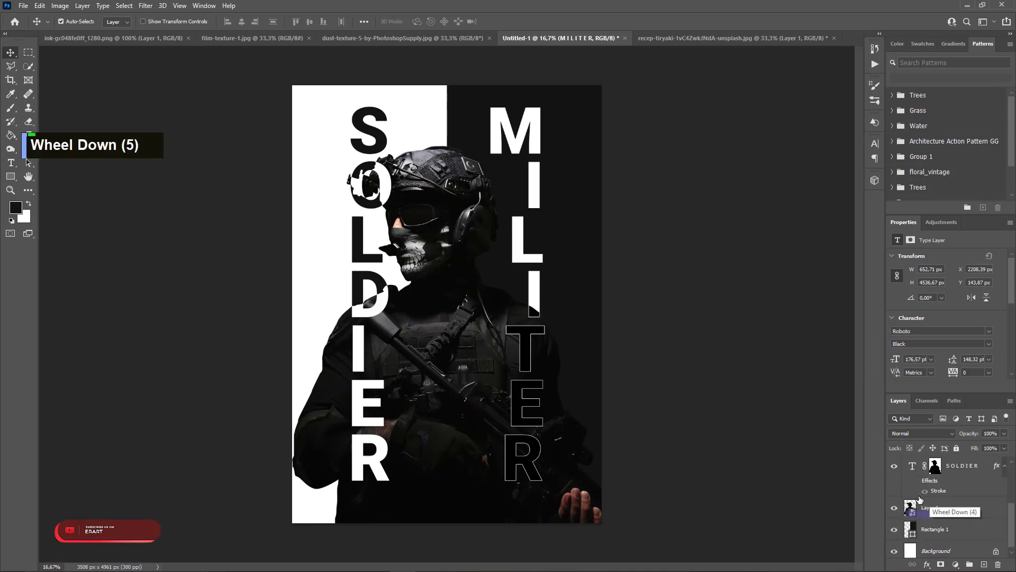
click(972, 526)
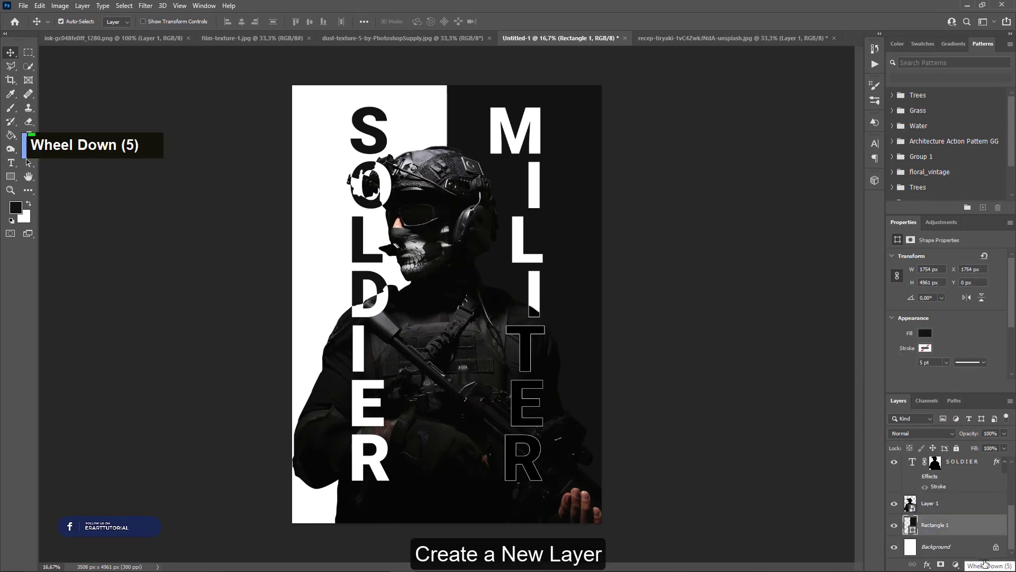
click(984, 564)
right_click(948, 525)
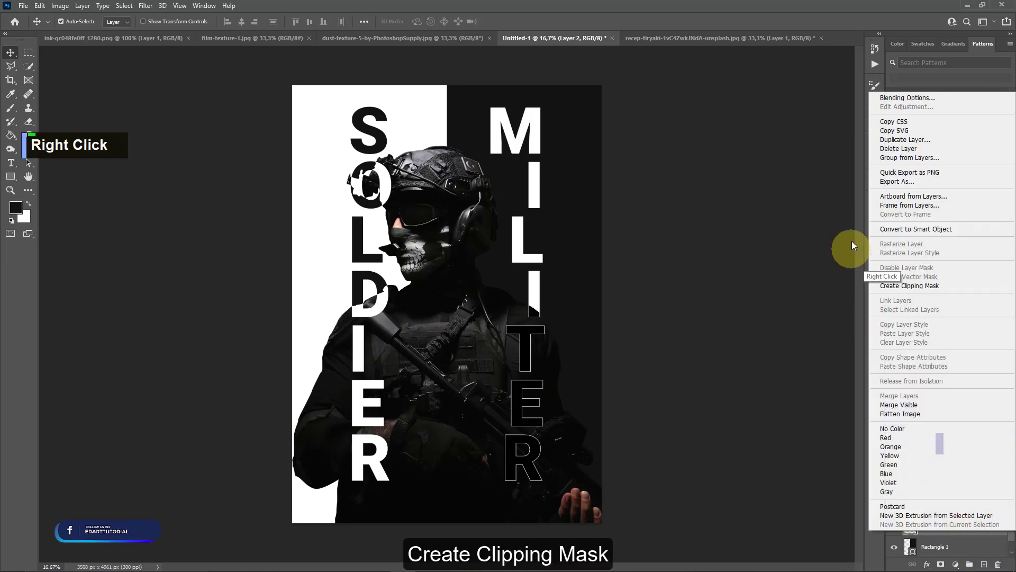
click(910, 285)
- Set up a soft white Brush with a size of 306 px and 0% hardness
click(29, 203)
click(11, 109)
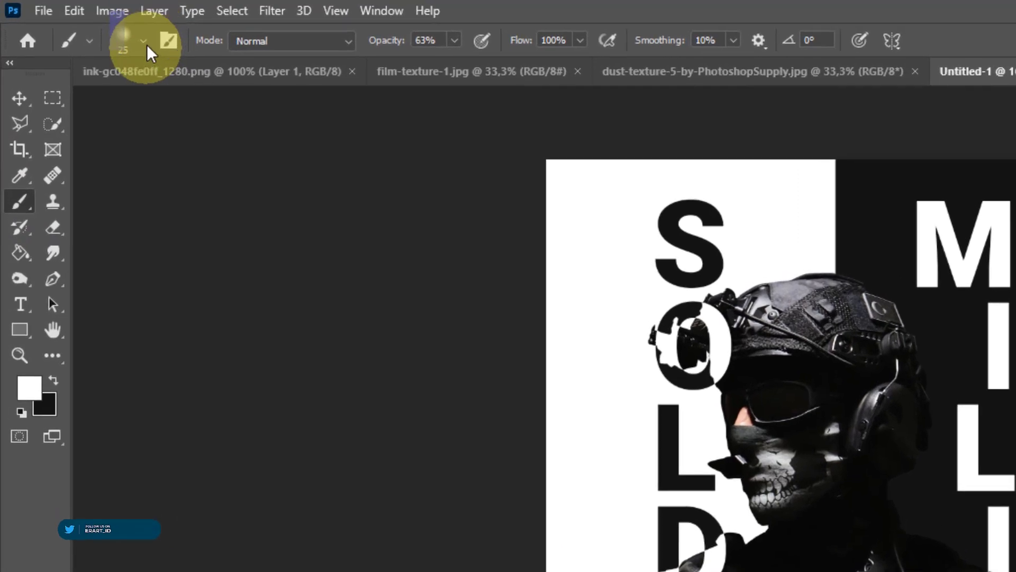
click(147, 45)
drag(126, 103, 208, 101)
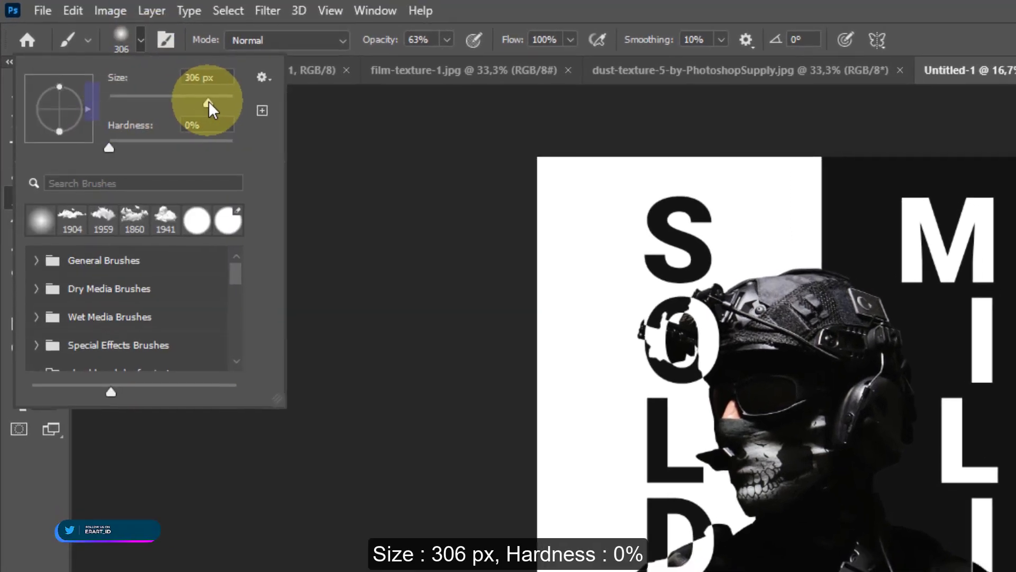
key(Return)
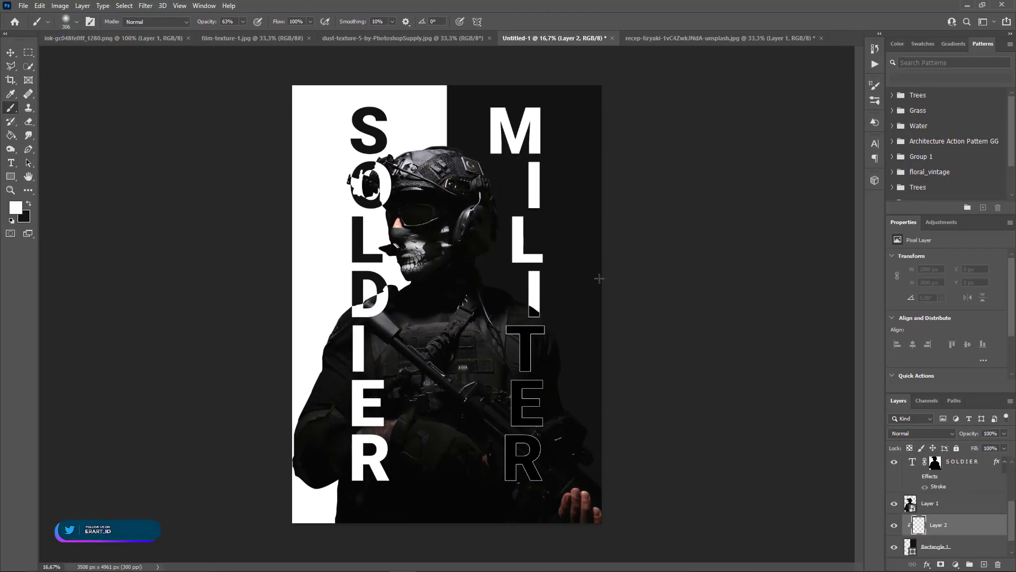
- Enlarge the soft brush to 2000 px and paint faint white light on the lower black half, undoing the excess strokes
key(bracketright)
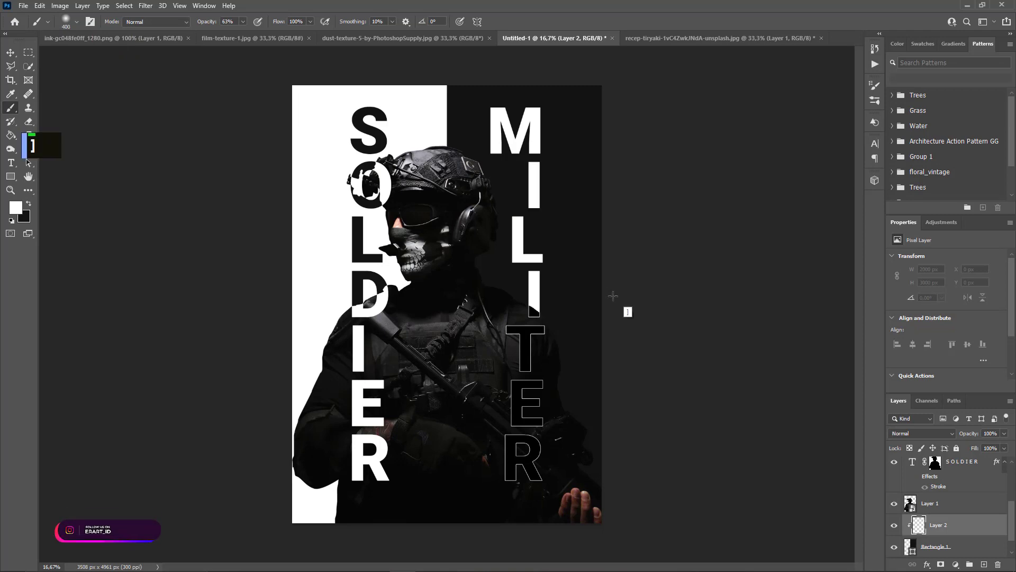
double_click(634, 299)
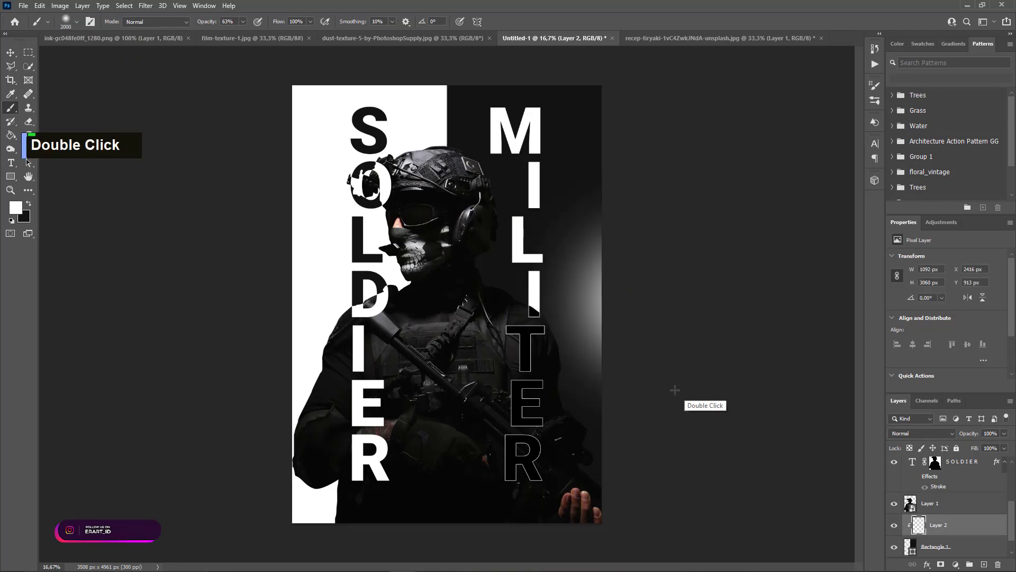
key(ctrl+z)
key(ctrl+z)
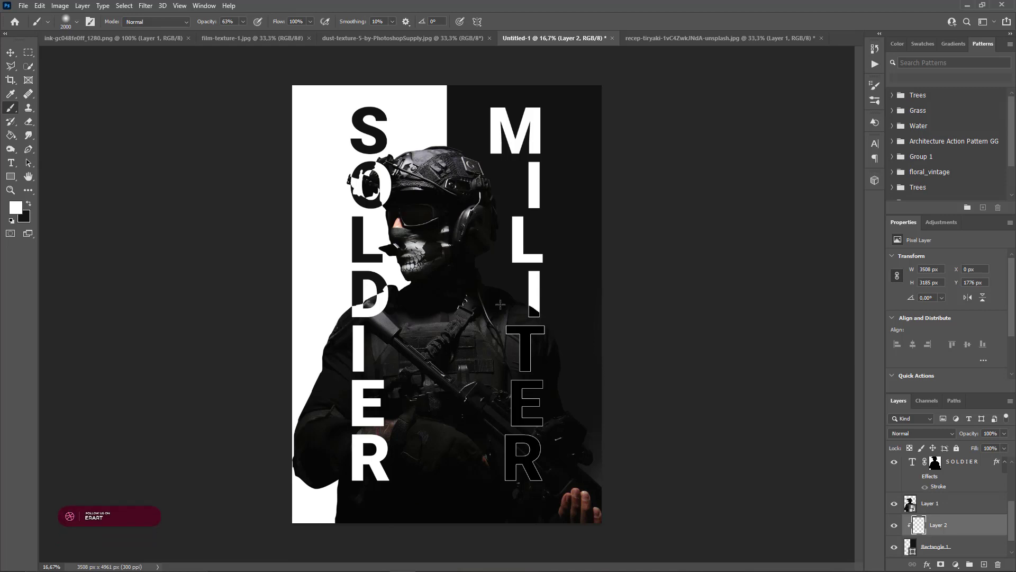
click(454, 306)
key(ctrl+z)
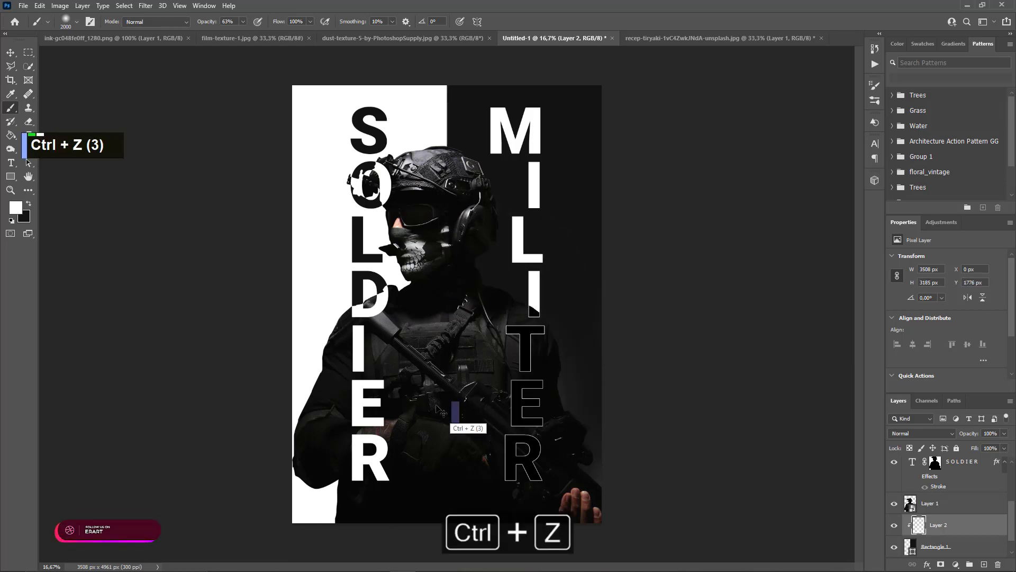
key(ctrl+z)
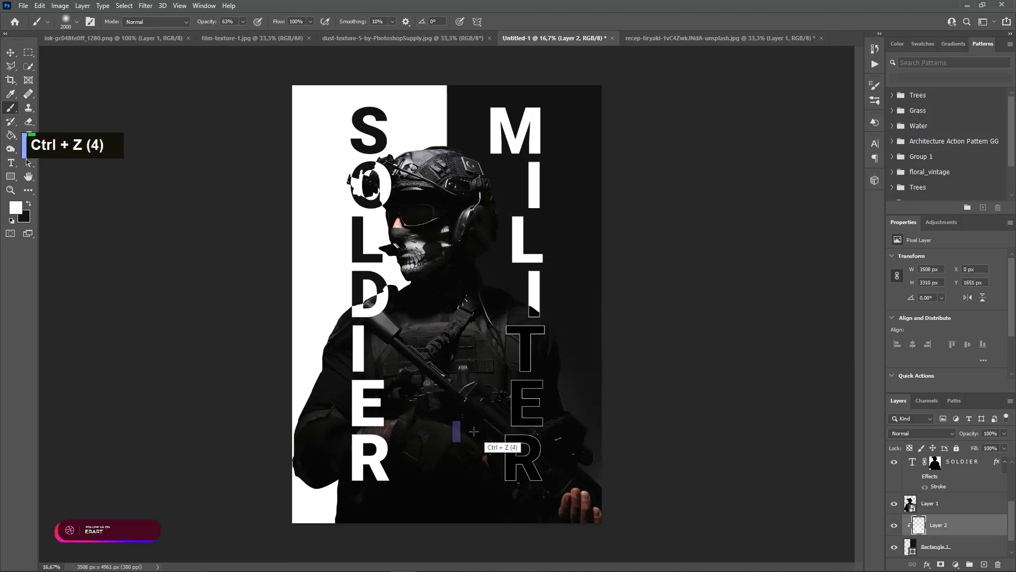
key(ctrl+z)
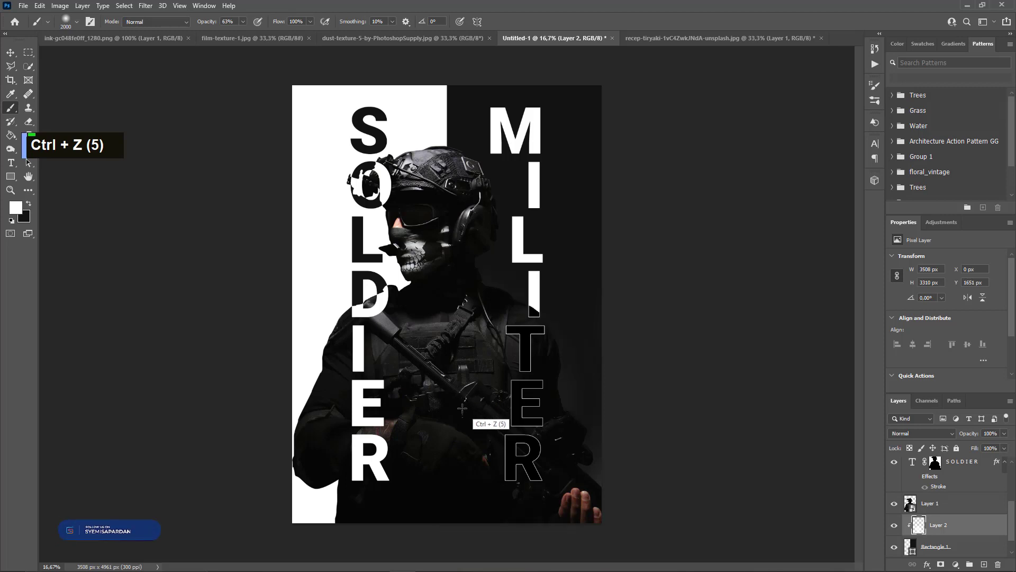
key(ctrl+z)
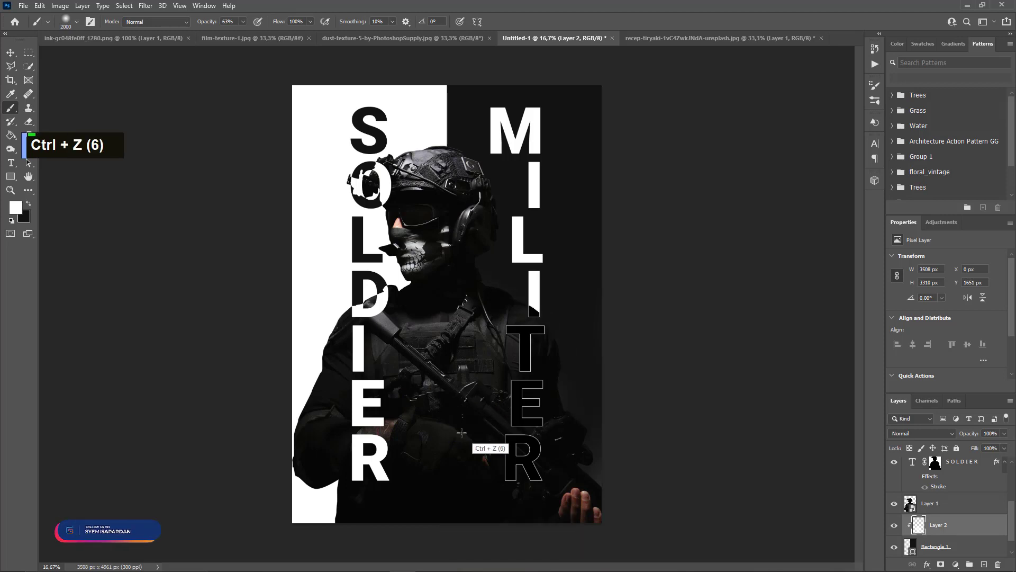
click(10, 52)
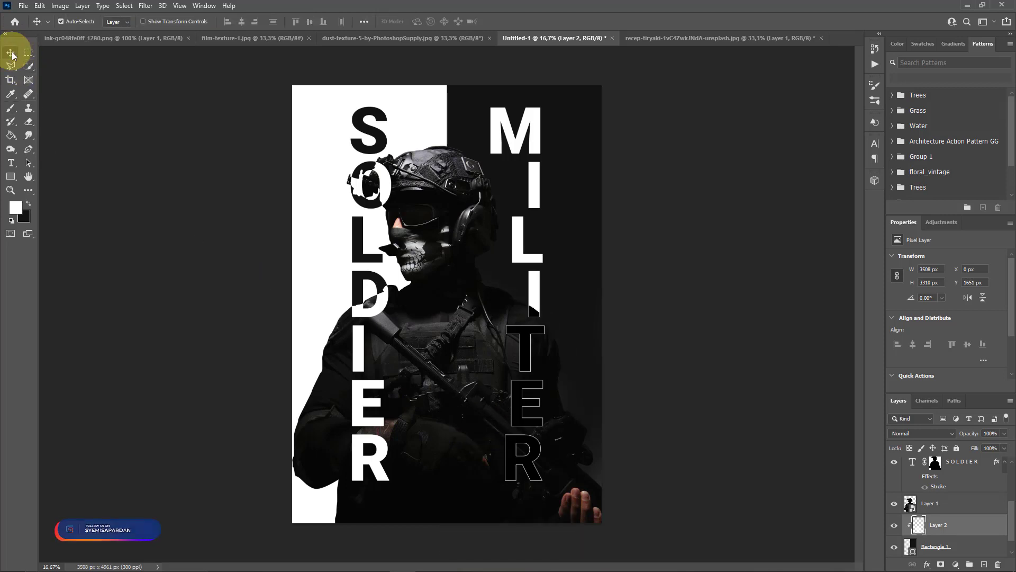
- Copy the red splatter from ink-gc048fe0ff_1280.png into the Untitled-1 poster behind the soldier and close the source image
scroll(948, 508, up, 10)
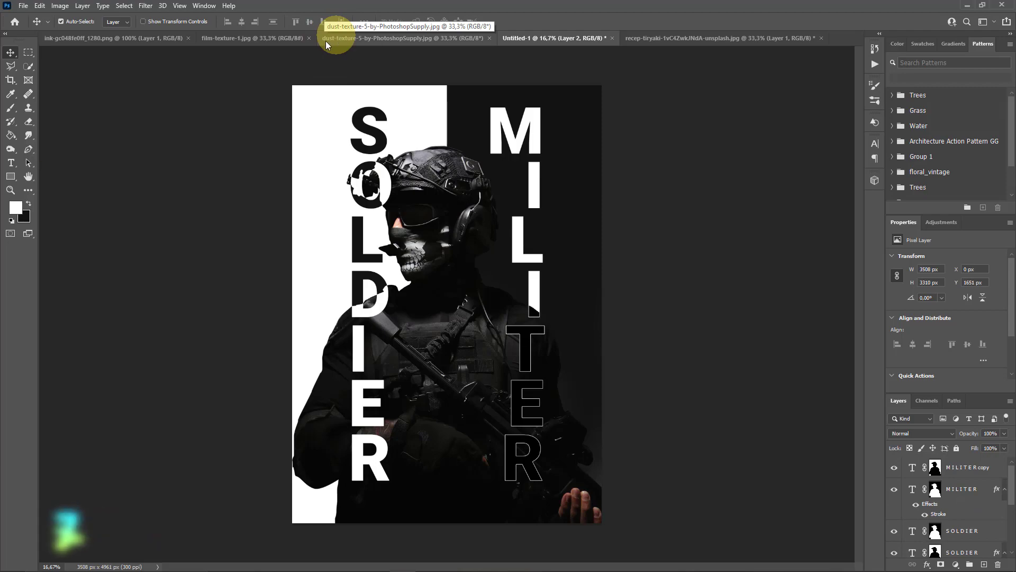
right_click(133, 39)
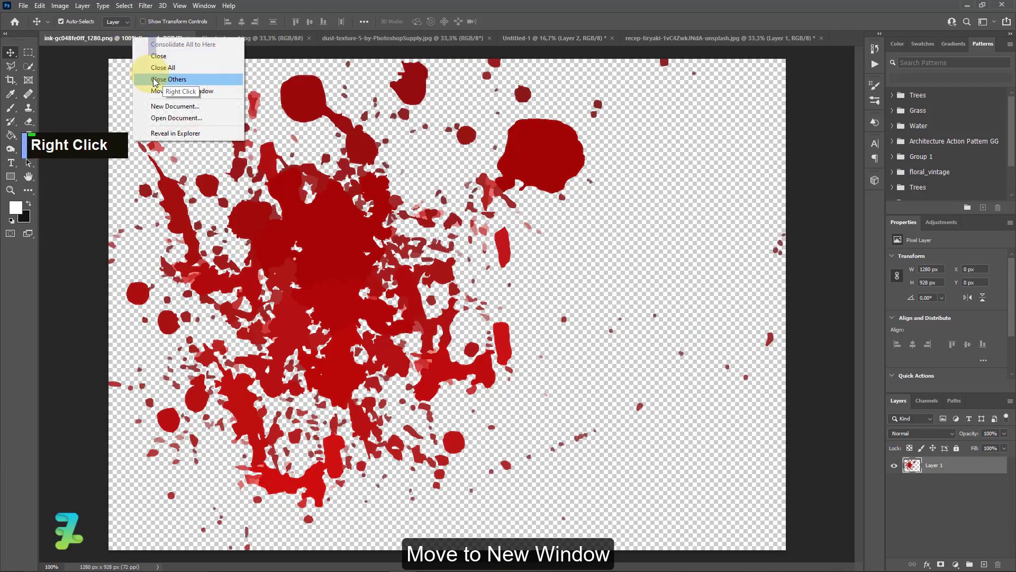
click(159, 90)
mouse_move(412, 39)
mouse_down()
mouse_move(534, 320)
mouse_move(576, 467)
mouse_up()
drag(909, 468, 483, 302)
click(877, 465)
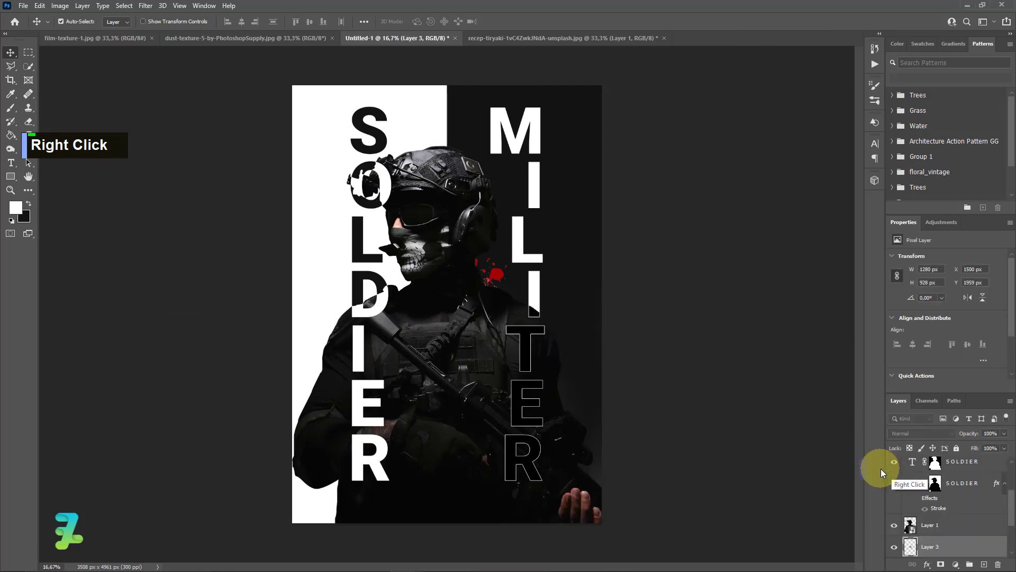
- Scale the red splatter to about 287%, rotate it 90°, and position it behind the soldier's head
scroll(911, 530, down, 6)
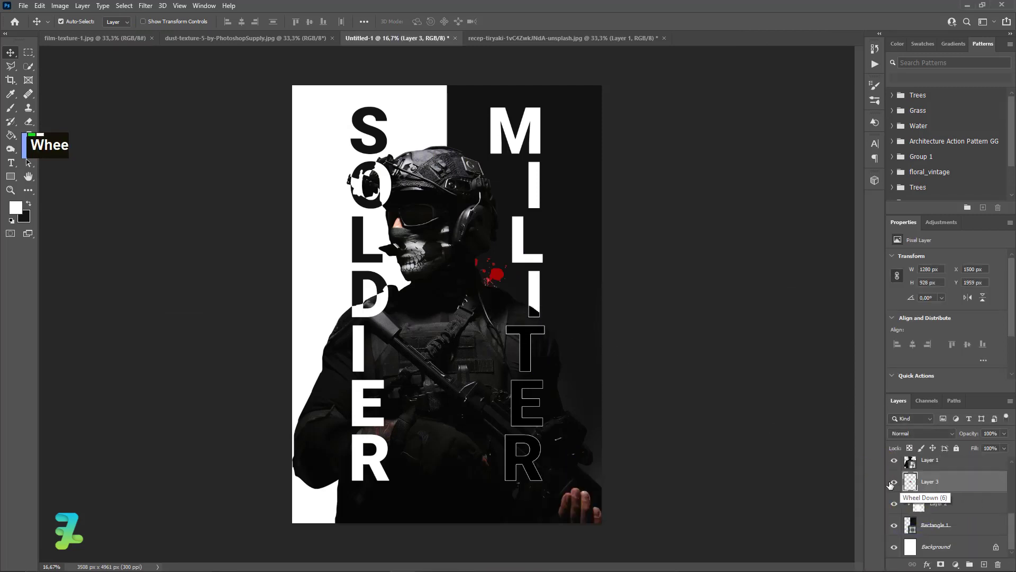
key(ctrl+t)
drag(537, 258, 643, 177)
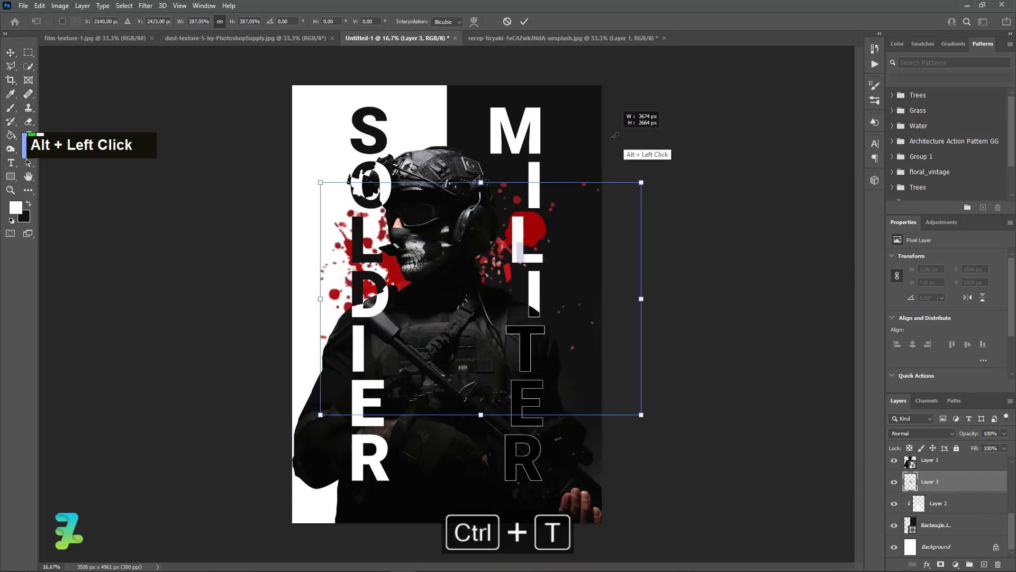
drag(543, 237, 518, 221)
drag(656, 431, 370, 413)
mouse_move(446, 296)
mouse_down()
mouse_move(430, 291)
mouse_move(434, 302)
mouse_up()
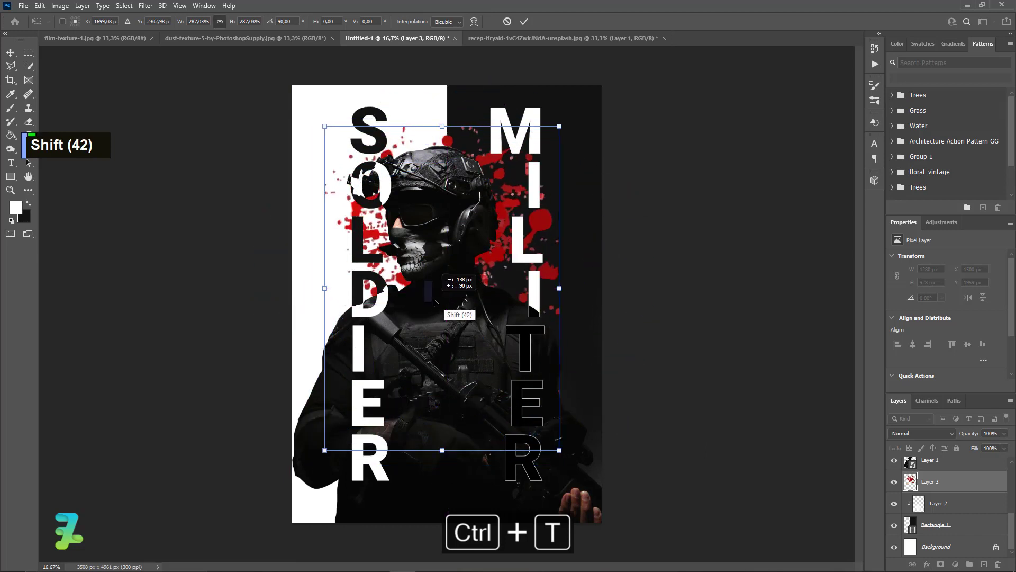
click(10, 52)
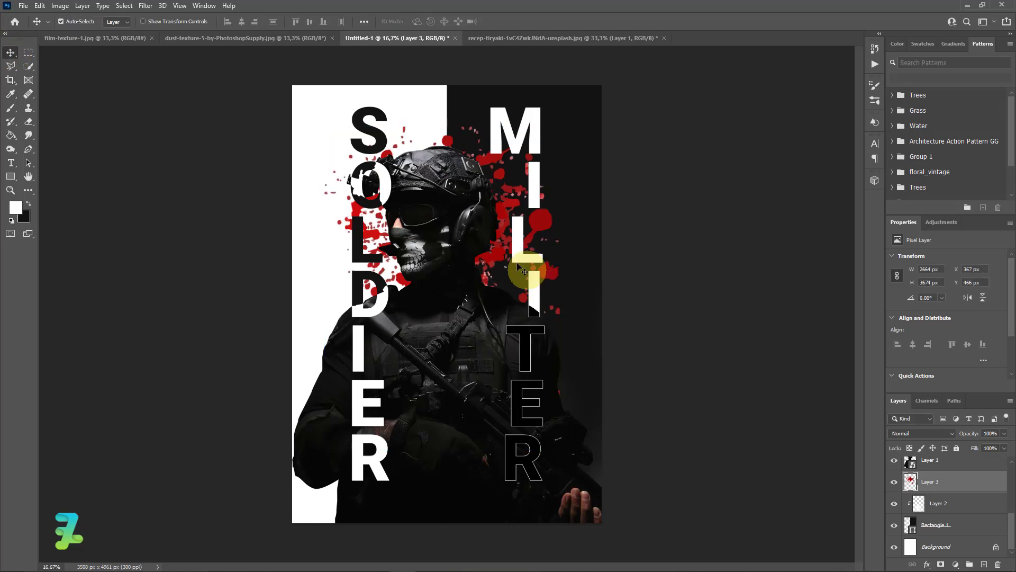
mouse_move(500, 268)
mouse_down()
mouse_move(488, 264)
mouse_move(491, 280)
mouse_up()
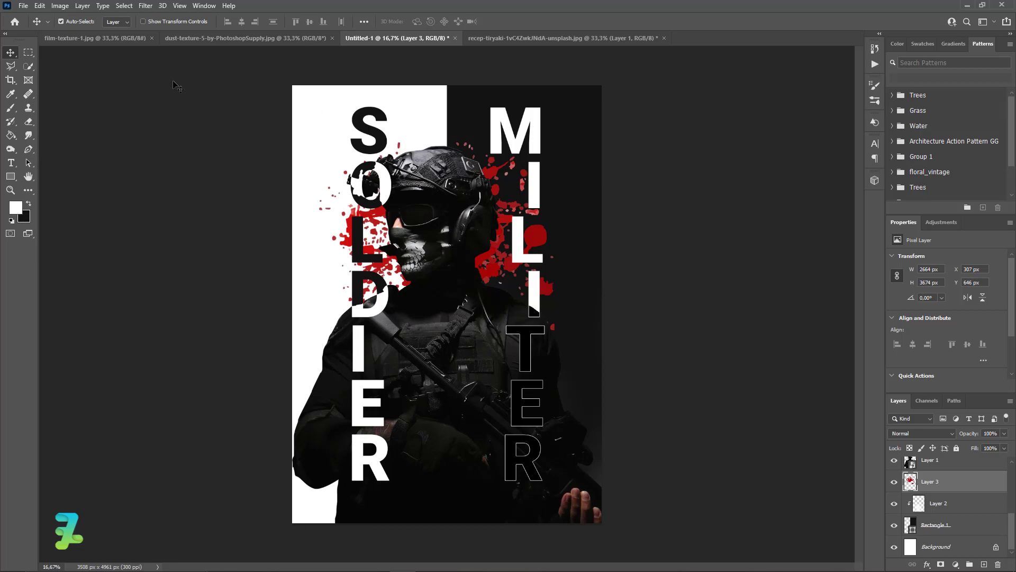
- Copy the dust-texture-5-by-PhotoshopSupply.jpg image into the poster, close the source, and move its layer to the top of the stack
click(171, 42)
right_click(171, 43)
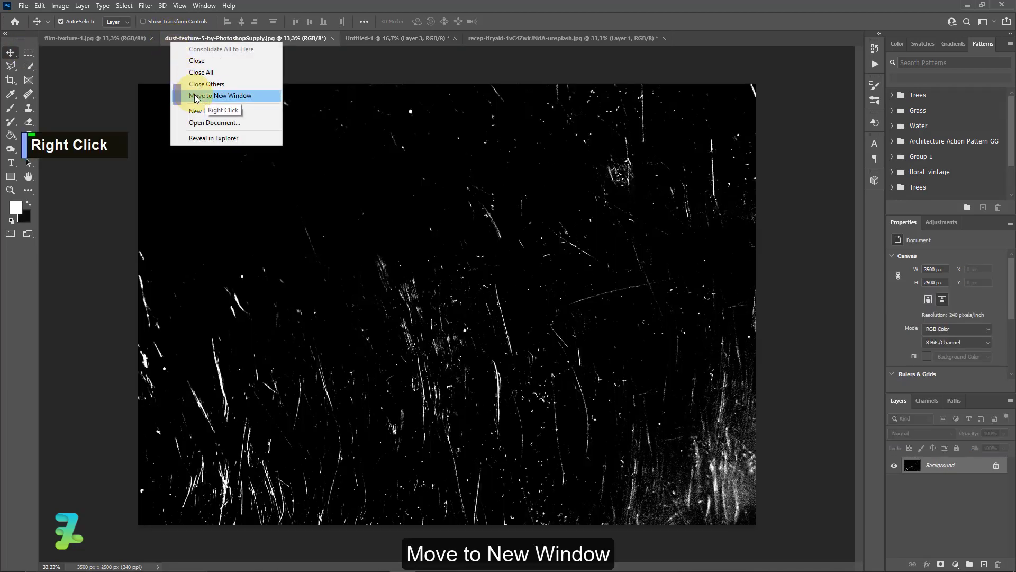
click(223, 96)
drag(239, 80, 252, 291)
drag(625, 474, 478, 206)
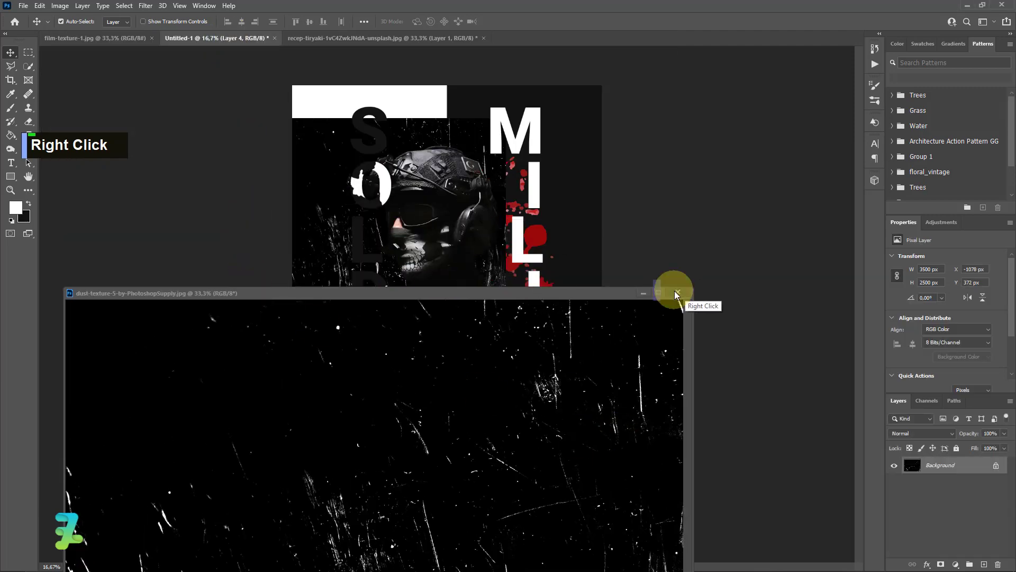
click(675, 292)
drag(930, 546, 917, 465)
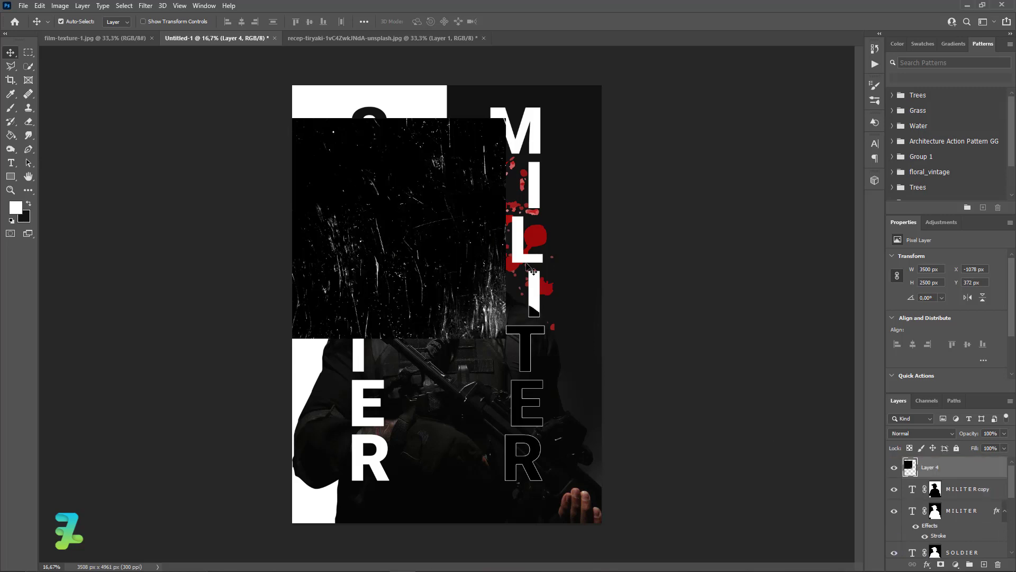
- Rotate the dust texture -90° and scale it to about 147% so it covers the whole poster
key(ctrl+t)
drag(567, 354, 449, 96)
drag(462, 383, 688, 532)
drag(479, 303, 517, 242)
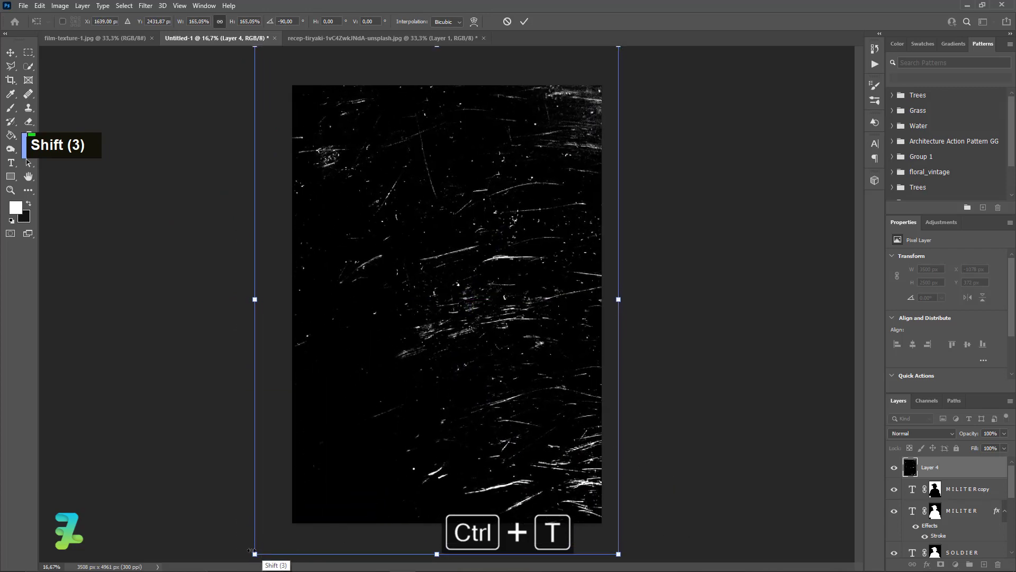
drag(252, 551, 295, 500)
drag(440, 336, 448, 358)
click(19, 53)
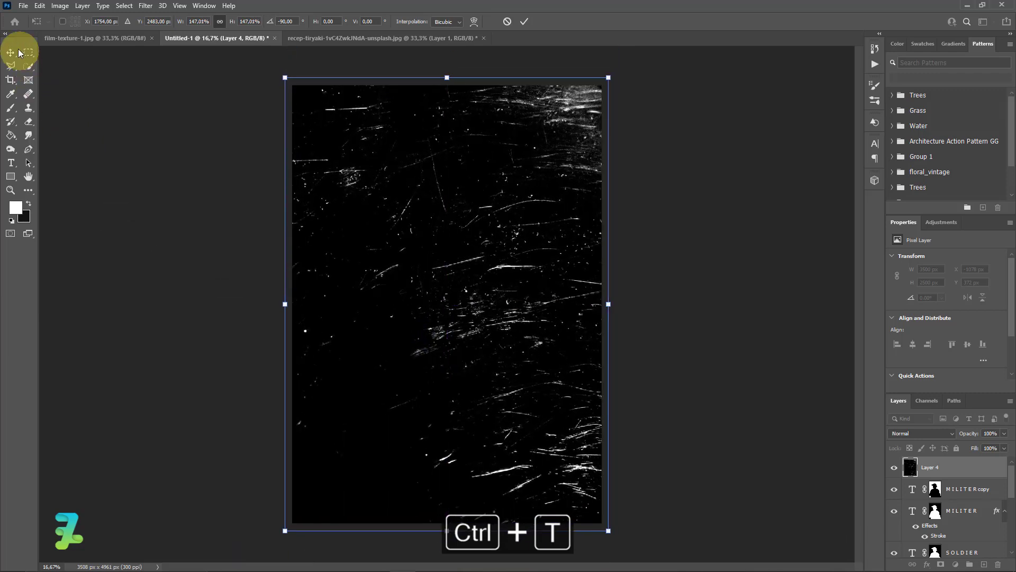
- Set the dust texture layer's blend mode to Linear Dodge (Add) and give it a layer mask
click(914, 432)
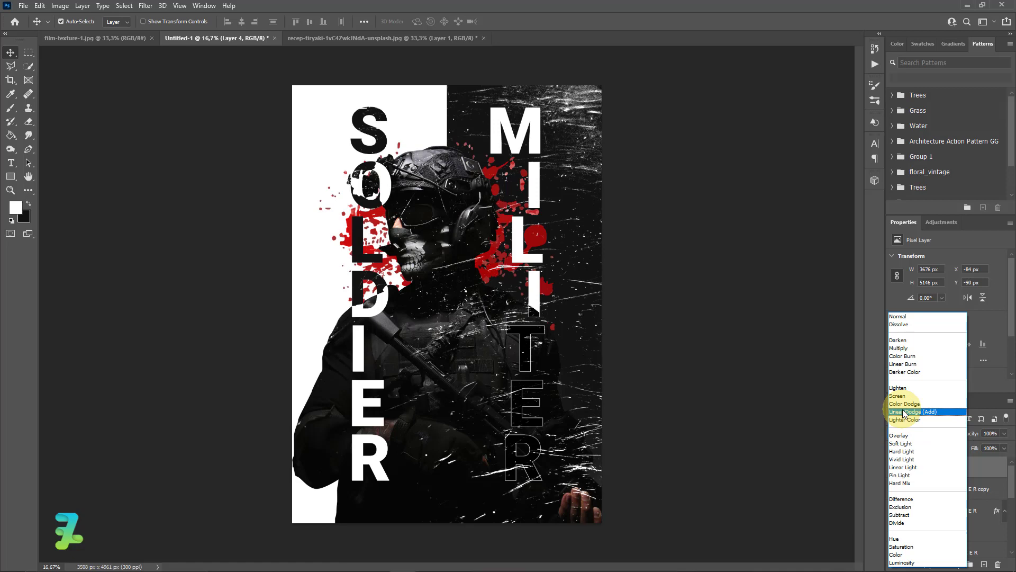
click(904, 413)
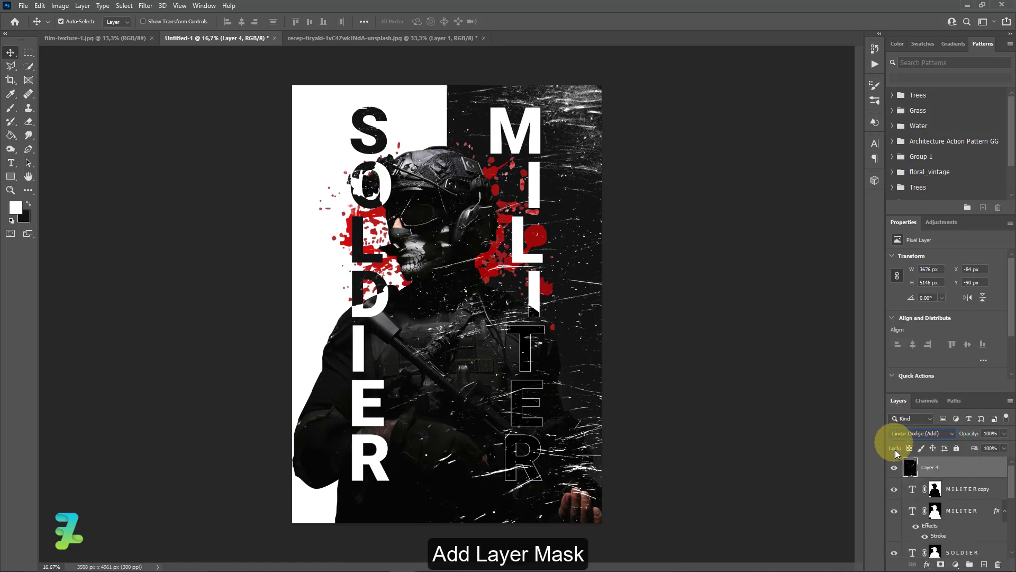
click(941, 565)
- Set up the soft 2000 px Brush with black (#000000) and an opacity of 6%
click(7, 101)
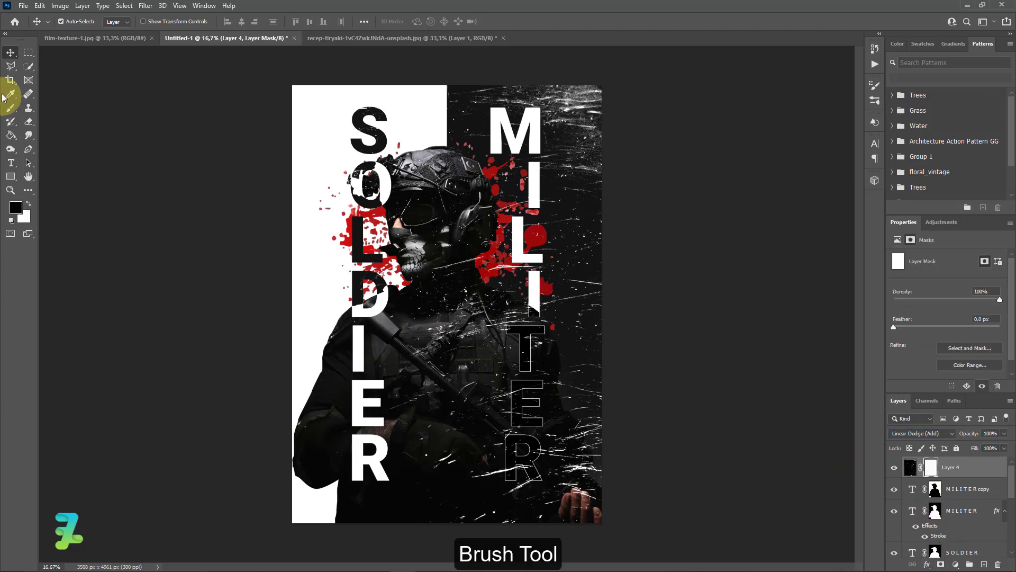
click(16, 206)
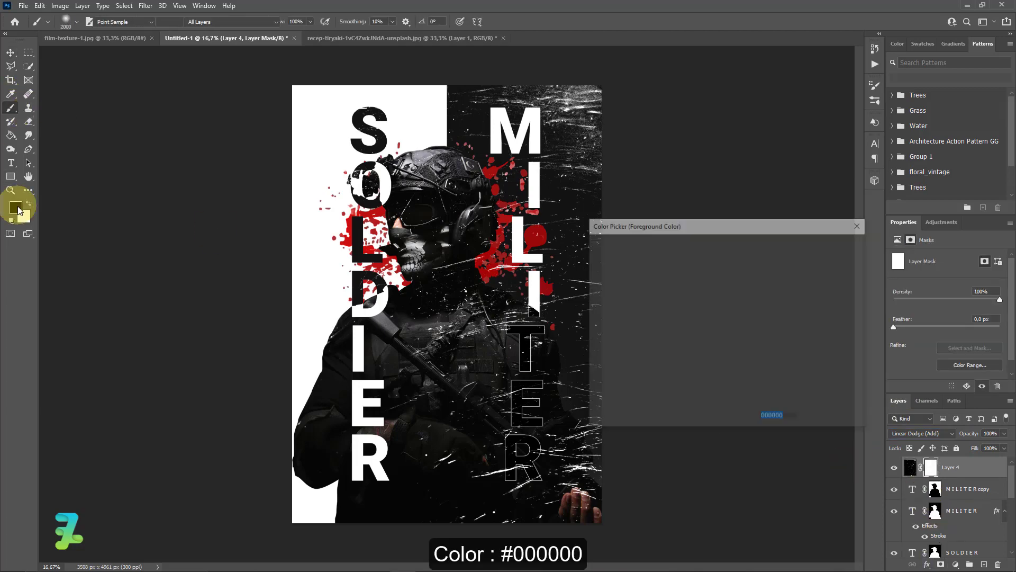
click(833, 244)
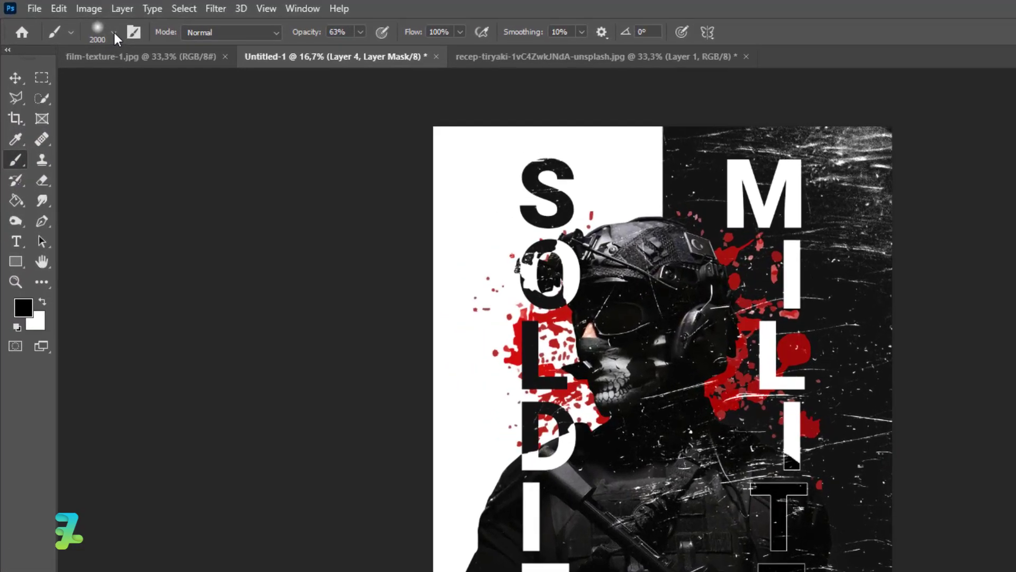
click(76, 22)
click(131, 40)
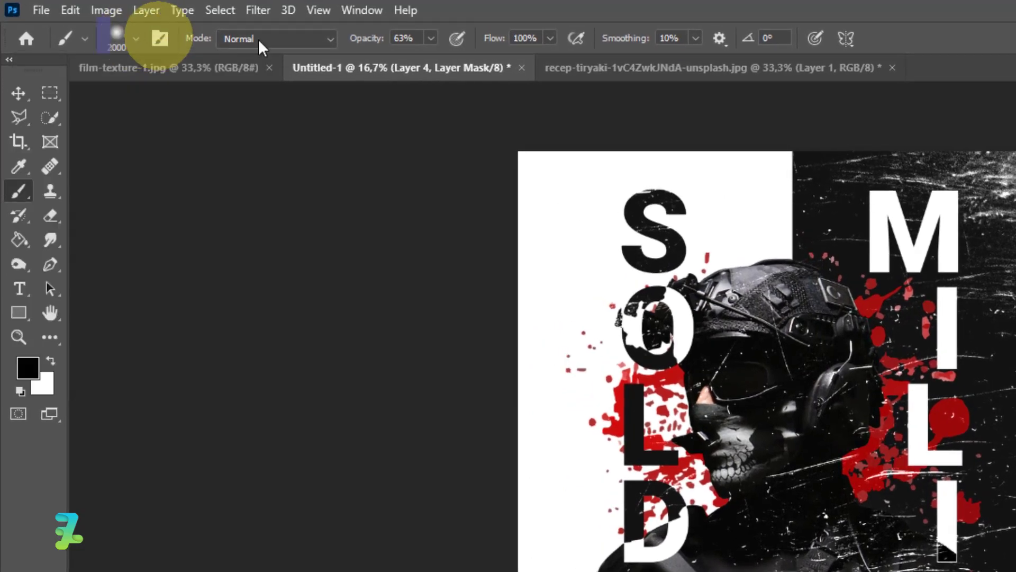
drag(429, 59, 381, 69)
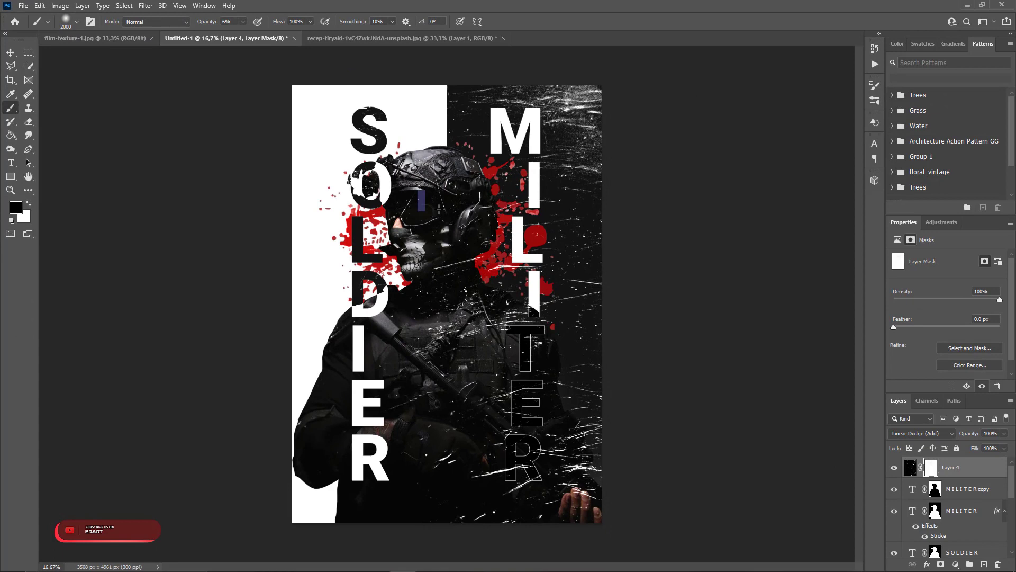
- Paint repeatedly on the dust texture's mask over the soldier and the black half to soften the scratches
double_click(738, 460)
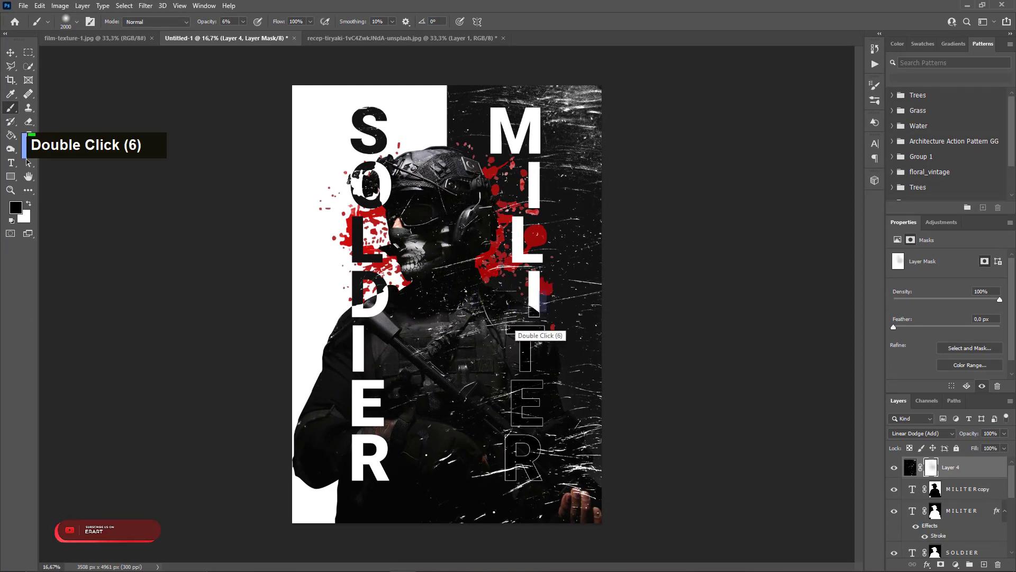
click(436, 349)
click(493, 296)
click(521, 299)
click(539, 310)
click(485, 367)
click(550, 394)
click(488, 403)
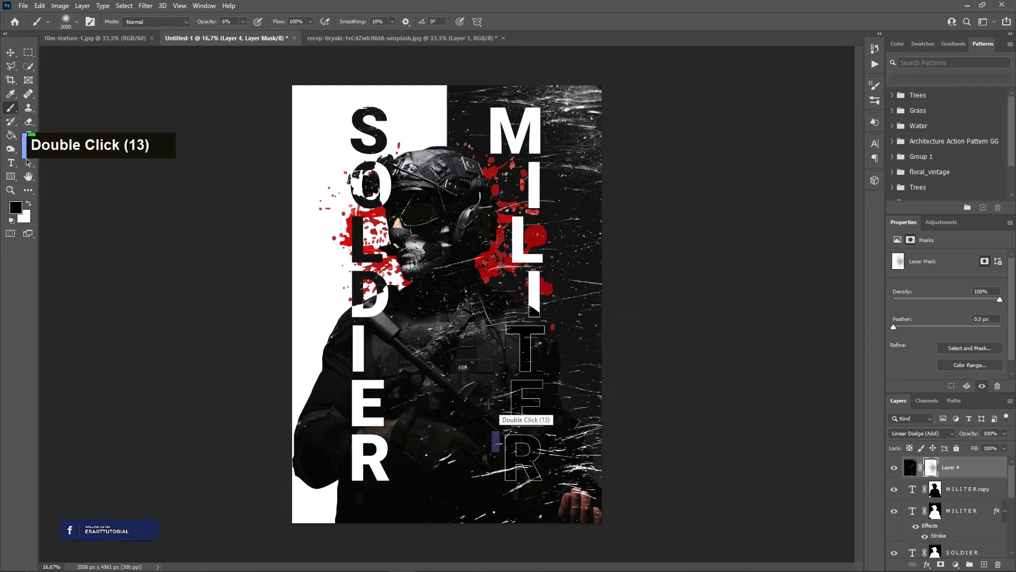
click(454, 350)
click(486, 323)
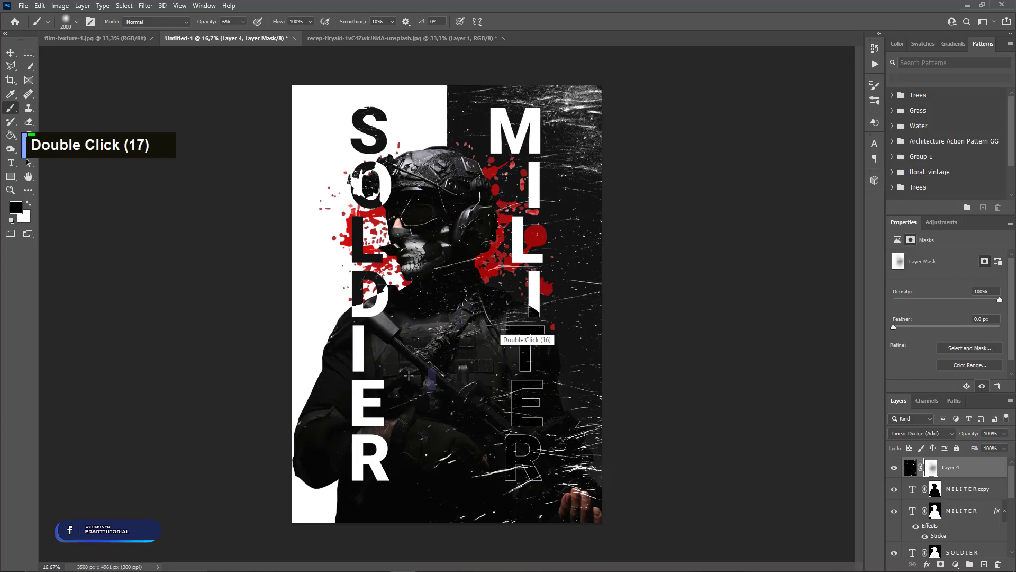
click(443, 318)
click(466, 312)
click(451, 300)
click(481, 278)
click(437, 290)
click(392, 286)
click(530, 219)
click(499, 187)
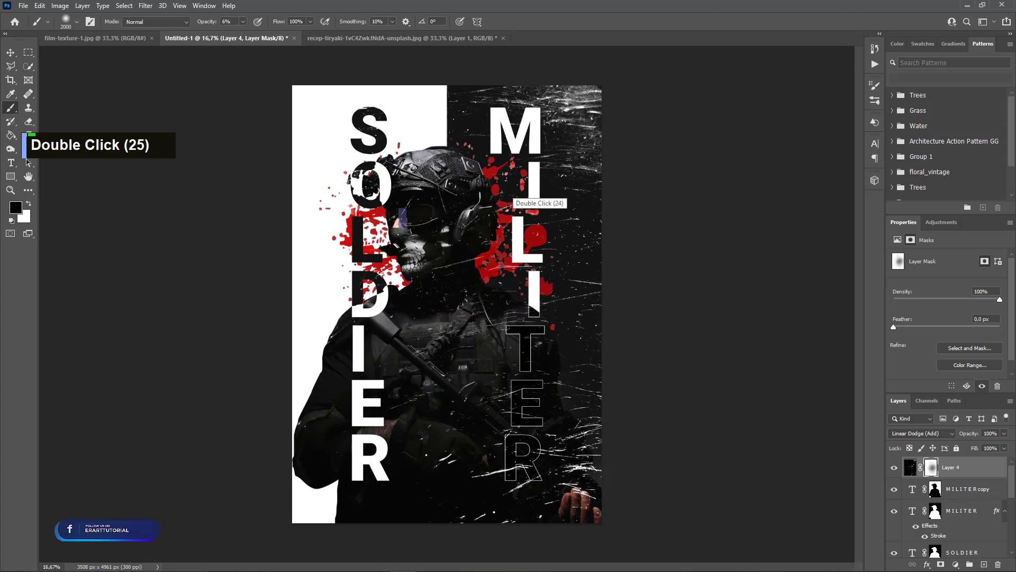
click(476, 197)
click(471, 181)
click(558, 180)
click(471, 248)
click(563, 279)
click(511, 360)
click(576, 341)
click(536, 420)
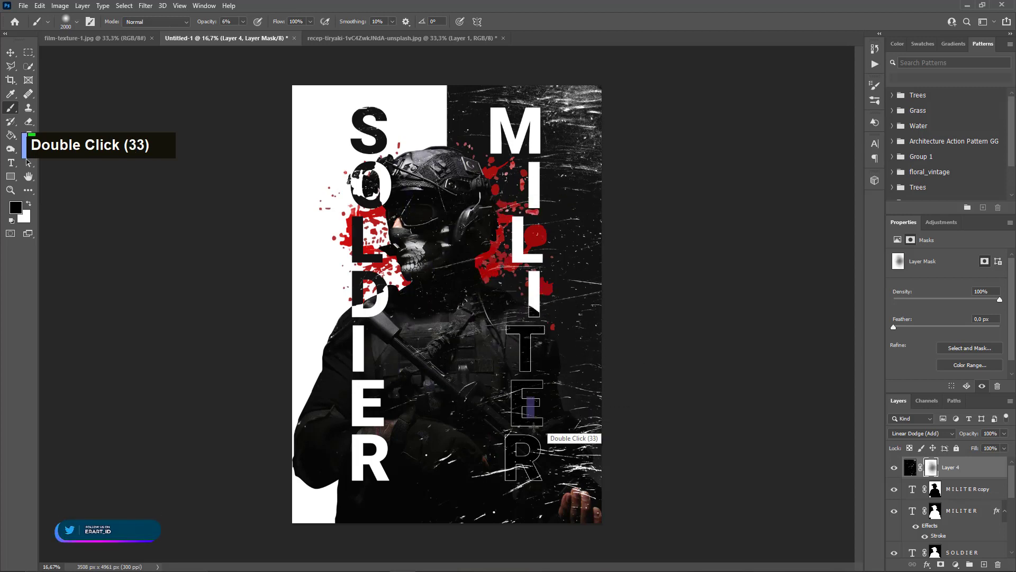
click(533, 460)
click(528, 496)
click(630, 472)
click(556, 495)
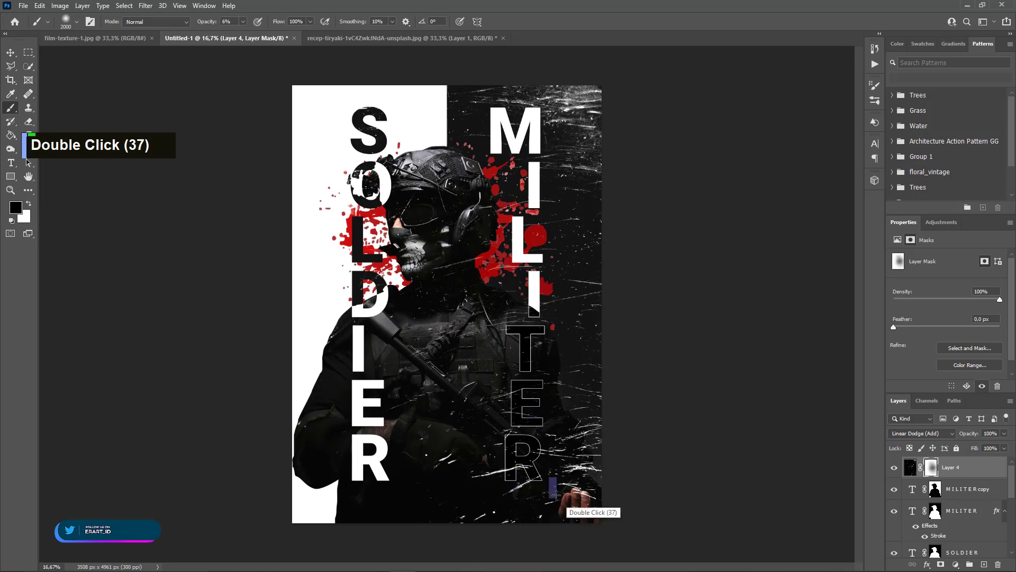
click(618, 440)
click(578, 343)
click(585, 298)
click(615, 203)
click(604, 140)
click(581, 127)
click(611, 144)
click(517, 206)
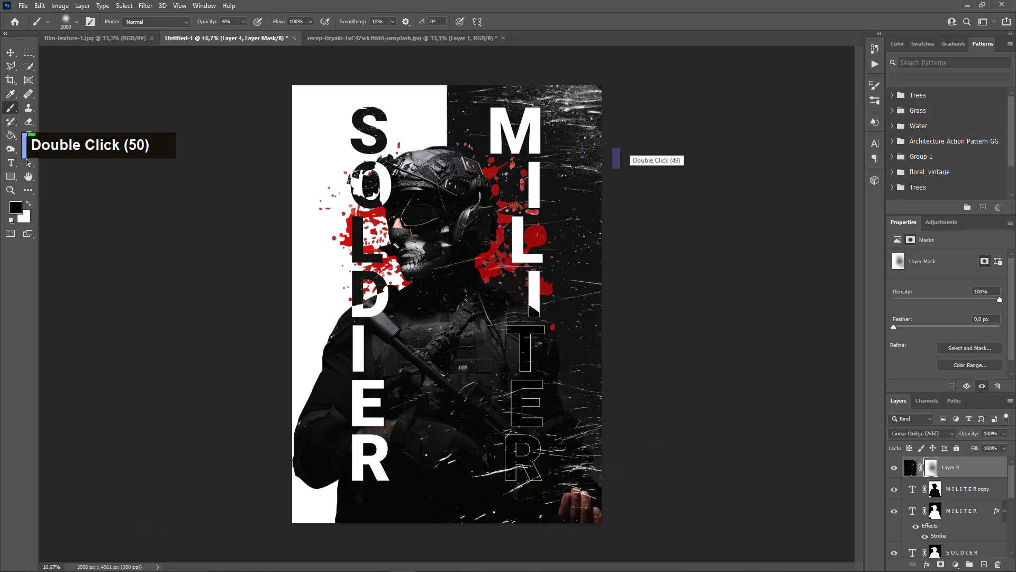
- Paint repeatedly with the 6% black brush on the dust texture's mask over the black half and down the soldier's torso
click(660, 160)
click(629, 154)
click(605, 157)
click(569, 161)
click(591, 153)
click(492, 222)
click(614, 181)
click(448, 273)
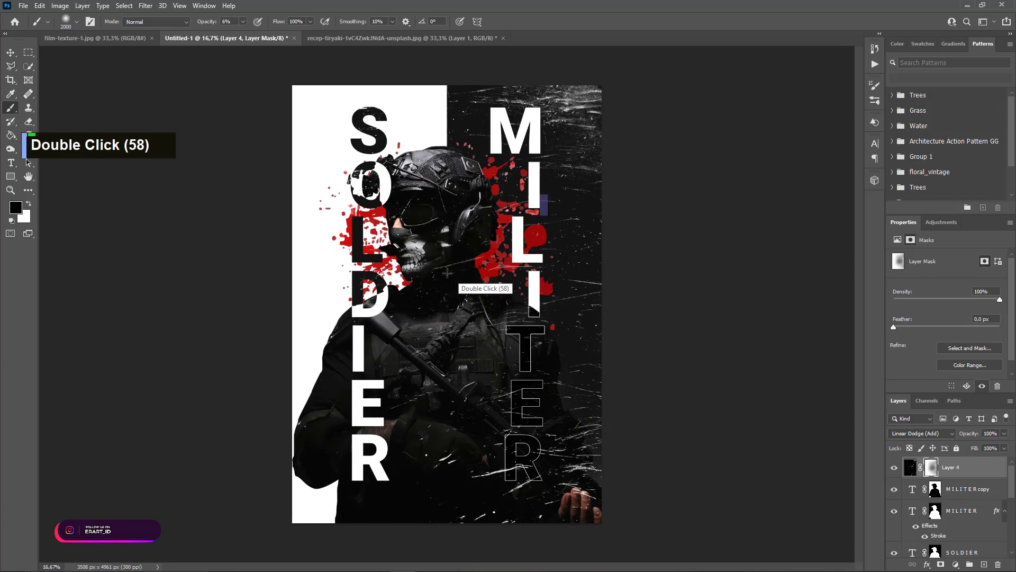
click(439, 300)
click(492, 312)
click(463, 350)
click(479, 369)
click(488, 400)
click(498, 421)
click(490, 453)
click(531, 455)
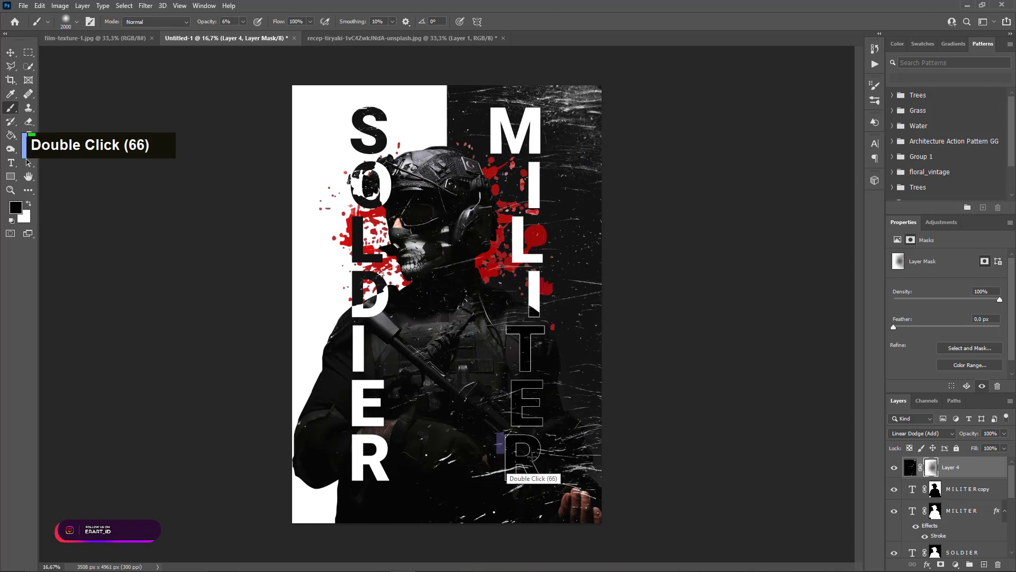
click(495, 479)
click(495, 495)
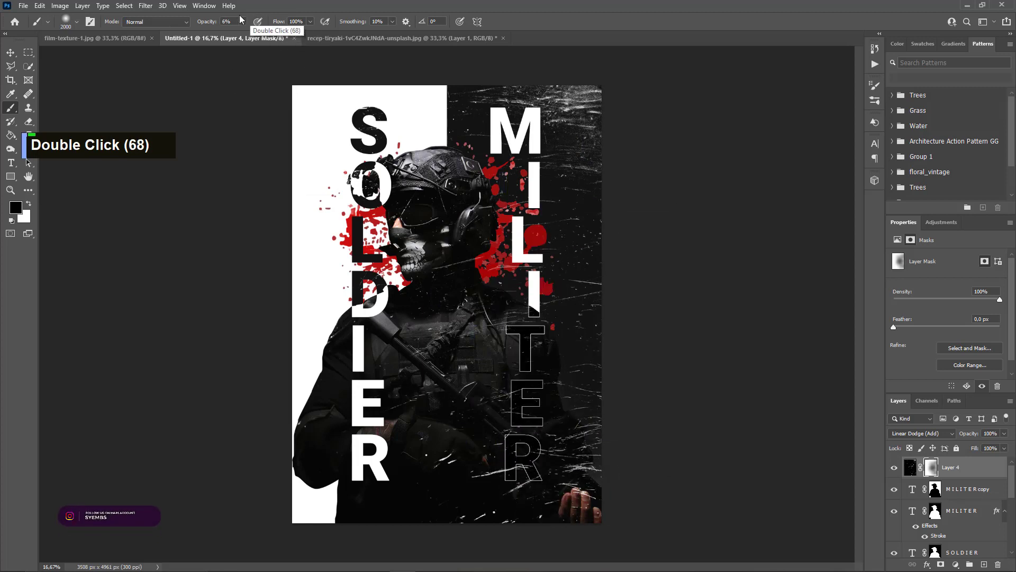
- Raise the brush opacity to 26% and paint black on the dust texture's mask over the soldier and the lower black half
drag(244, 21, 252, 34)
click(522, 253)
click(394, 285)
click(374, 282)
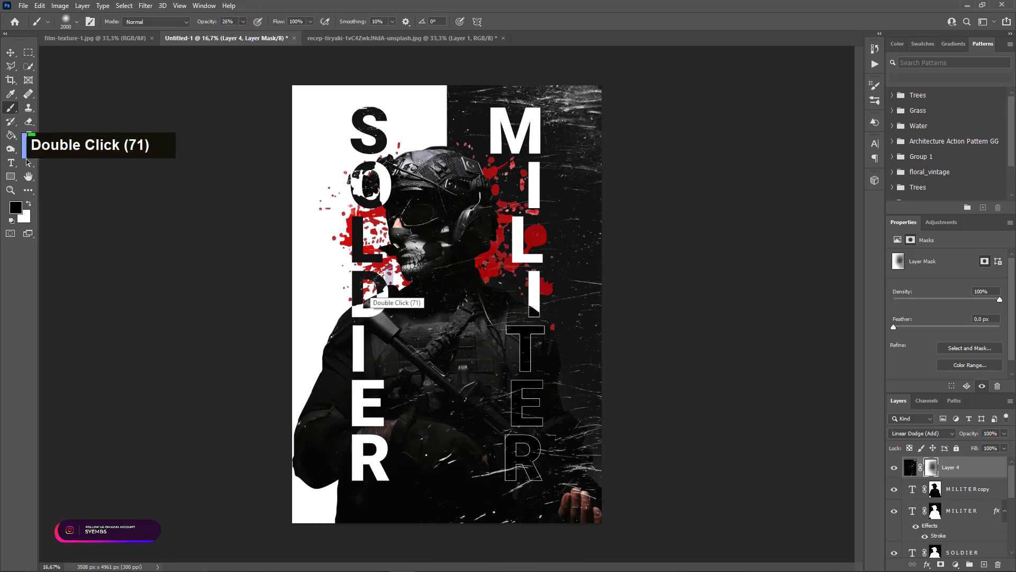
click(536, 265)
click(389, 339)
click(608, 233)
click(543, 333)
click(521, 441)
click(489, 453)
click(503, 486)
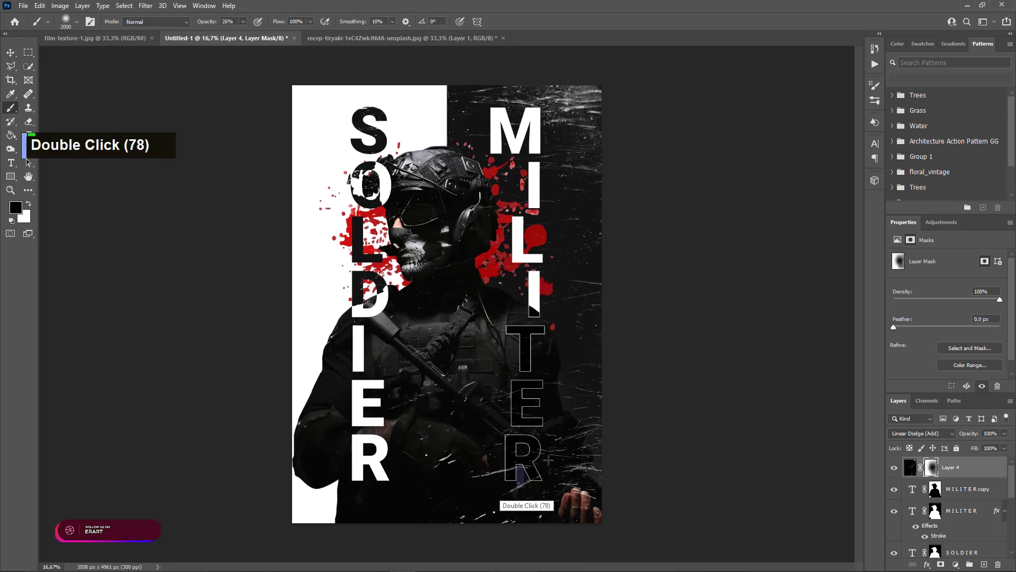
click(473, 497)
click(569, 508)
click(522, 519)
click(451, 507)
click(450, 455)
click(476, 342)
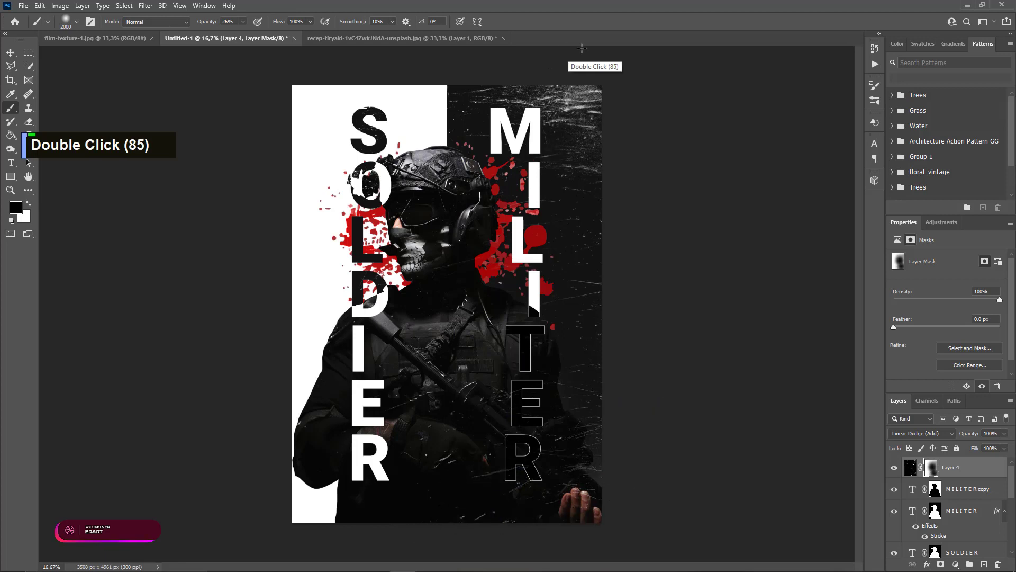
click(426, 383)
click(395, 458)
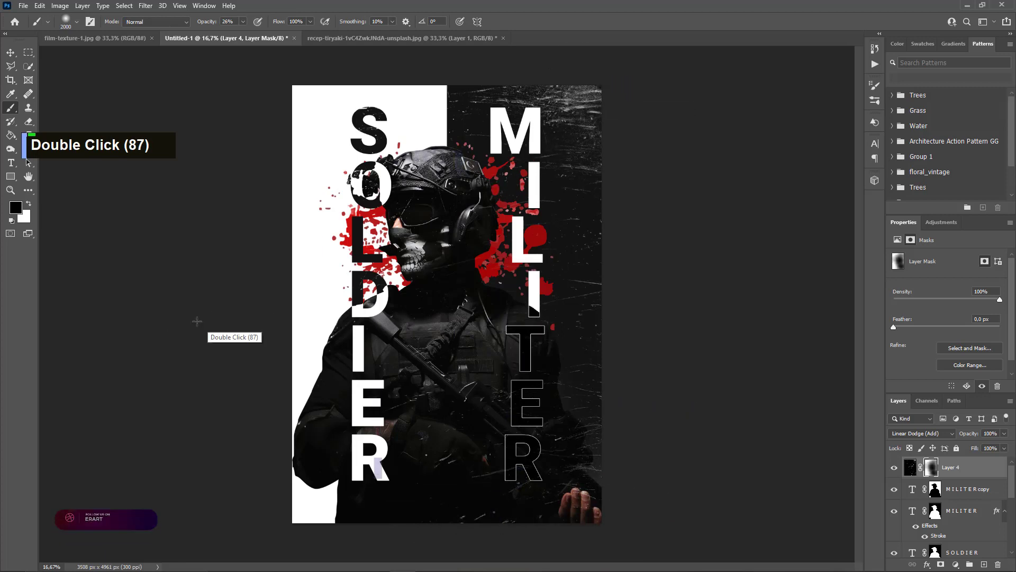
- Float the film-texture-1.jpg document, copy its image into the poster with the Move tool, and close the texture file
click(9, 53)
click(98, 39)
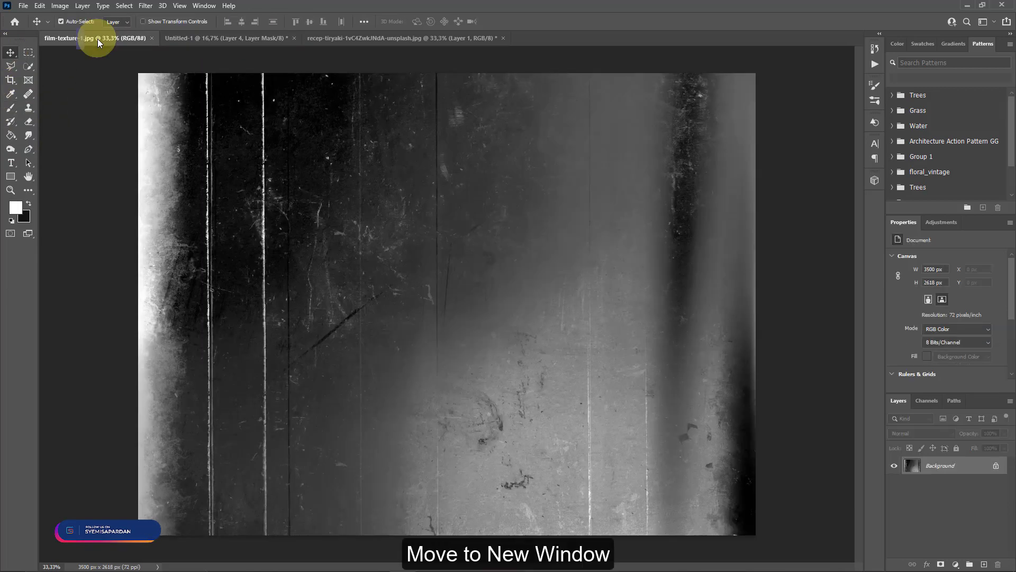
right_click(97, 40)
click(132, 90)
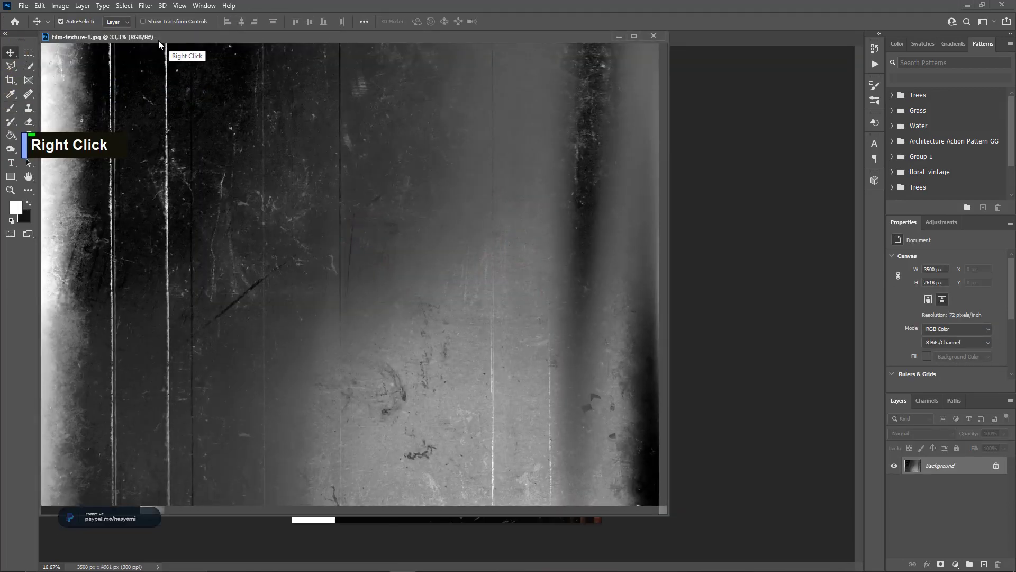
drag(158, 40, 541, 217)
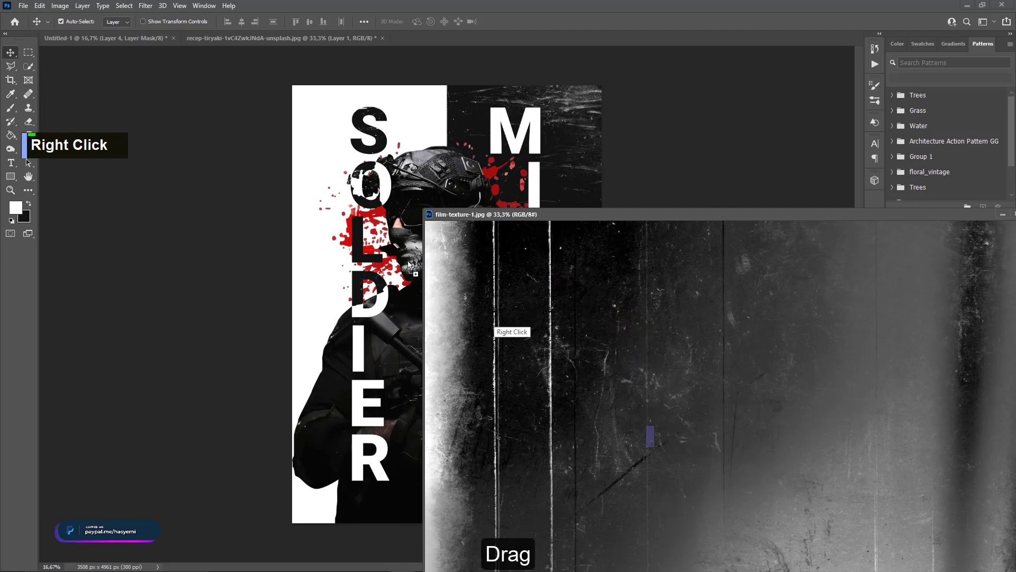
drag(409, 265, 408, 232)
drag(551, 213, 644, 197)
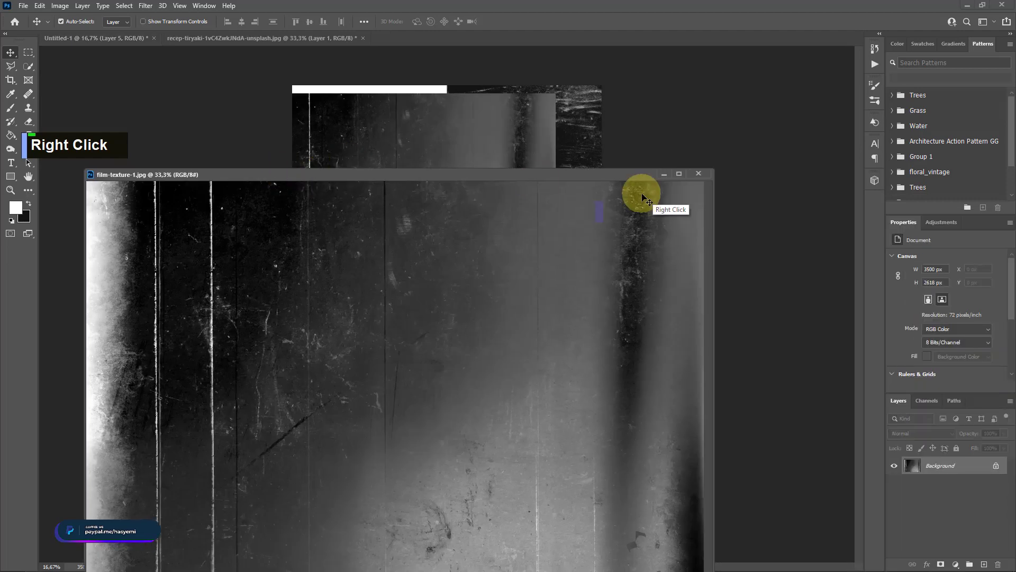
click(699, 174)
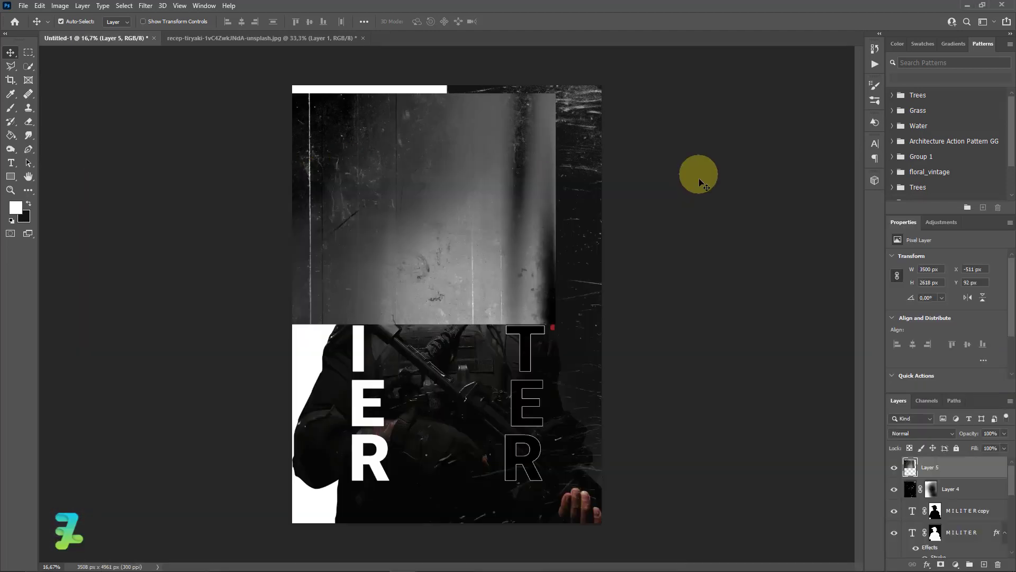
- Scale the film texture to about 206% and position it to cover the whole poster
key(ctrl+t)
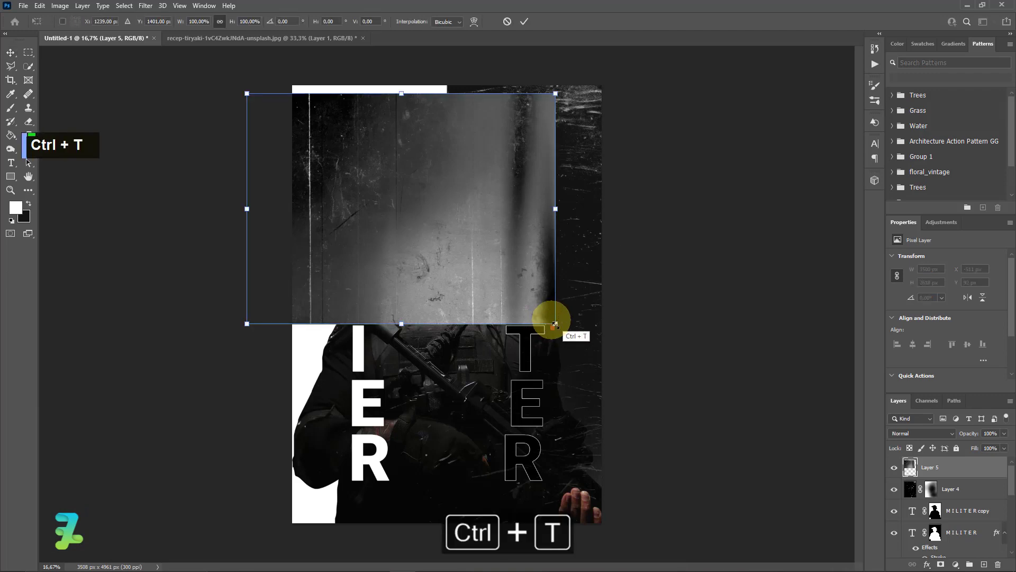
drag(554, 324, 874, 556)
drag(594, 281, 581, 260)
click(10, 54)
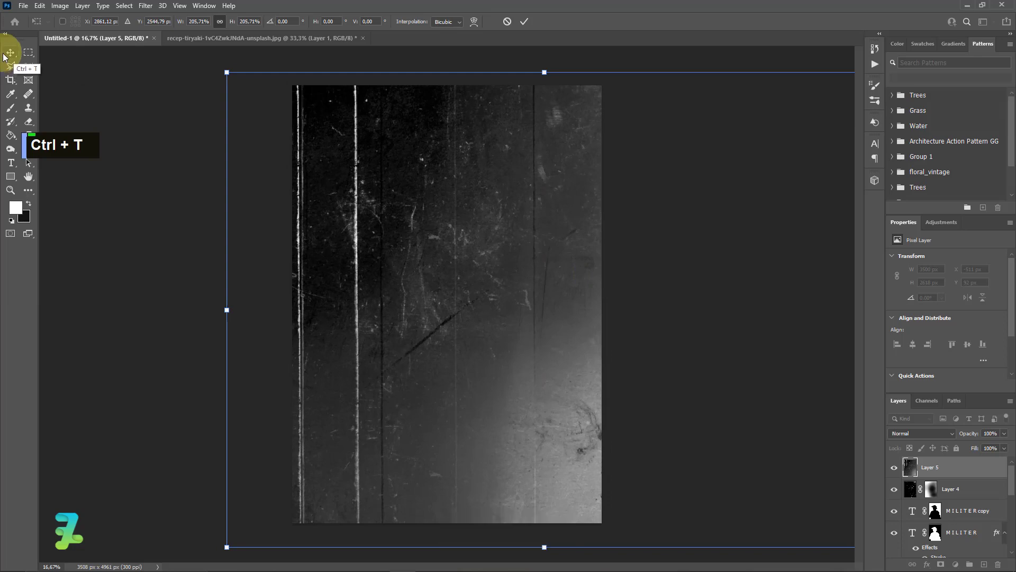
- Set the film texture layer's blend mode to Exclusion and give it a layer mask
click(898, 437)
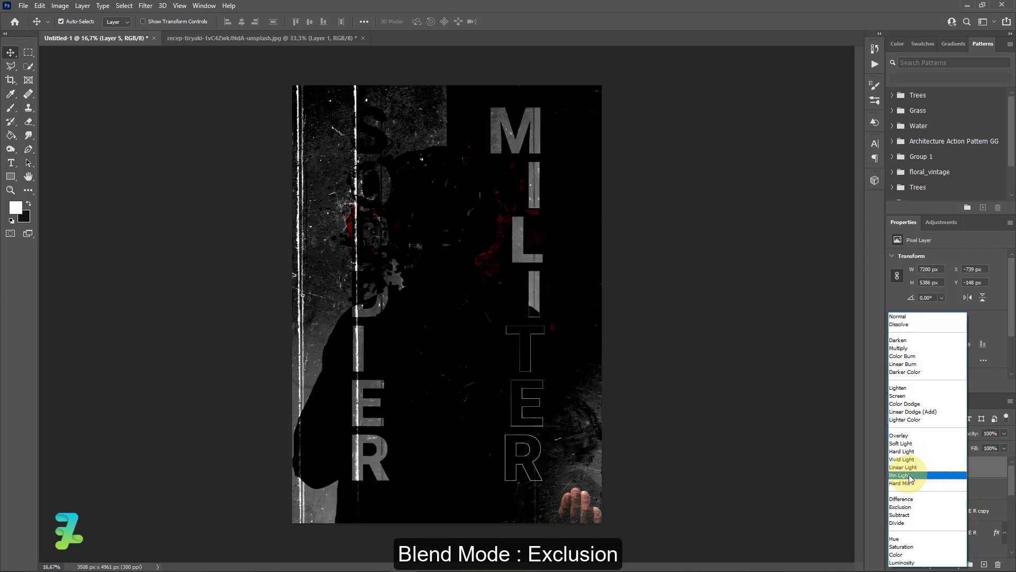
click(896, 508)
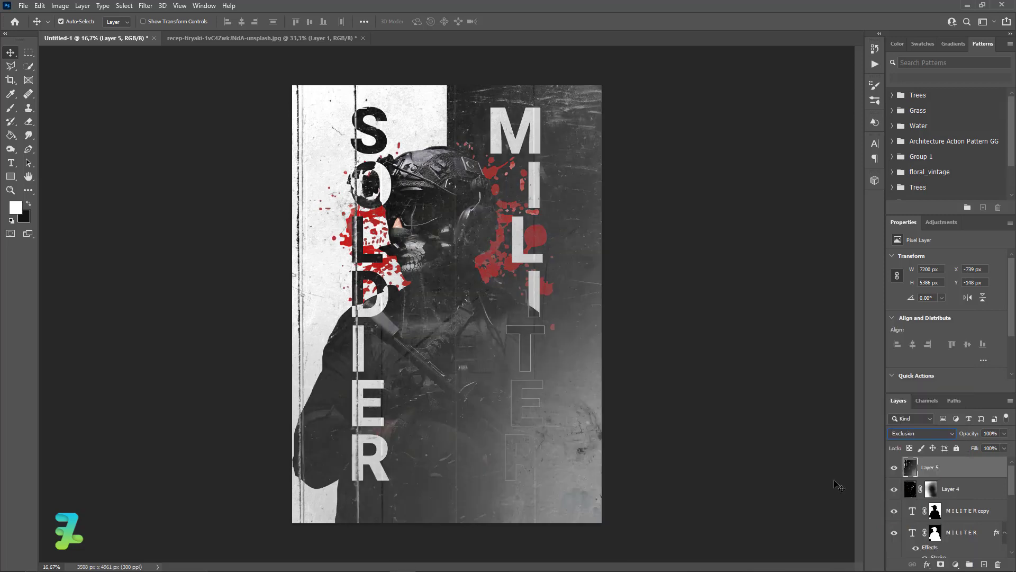
click(941, 564)
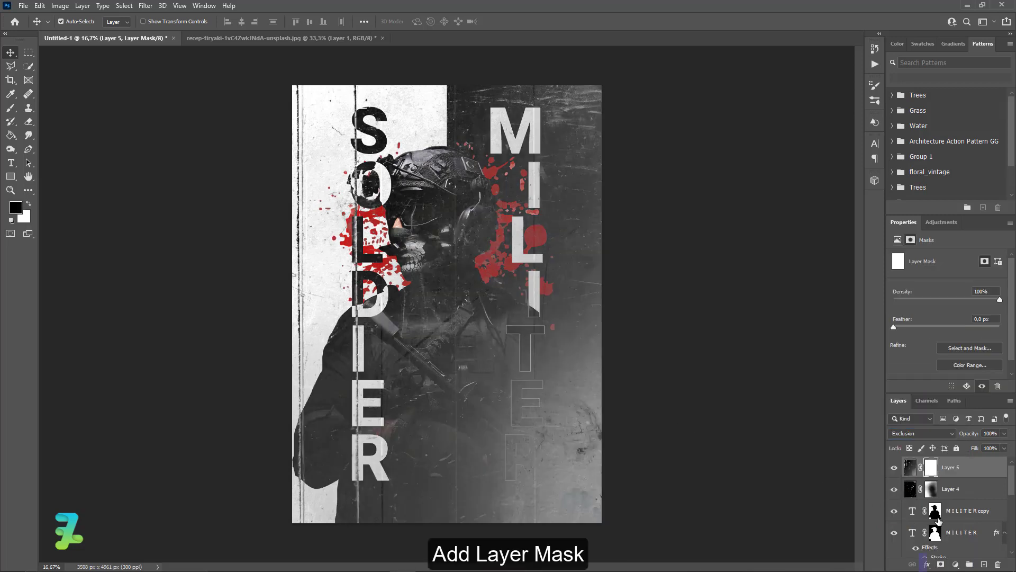
- Set up the black Brush with an opacity of 92% for the film texture's mask
click(11, 109)
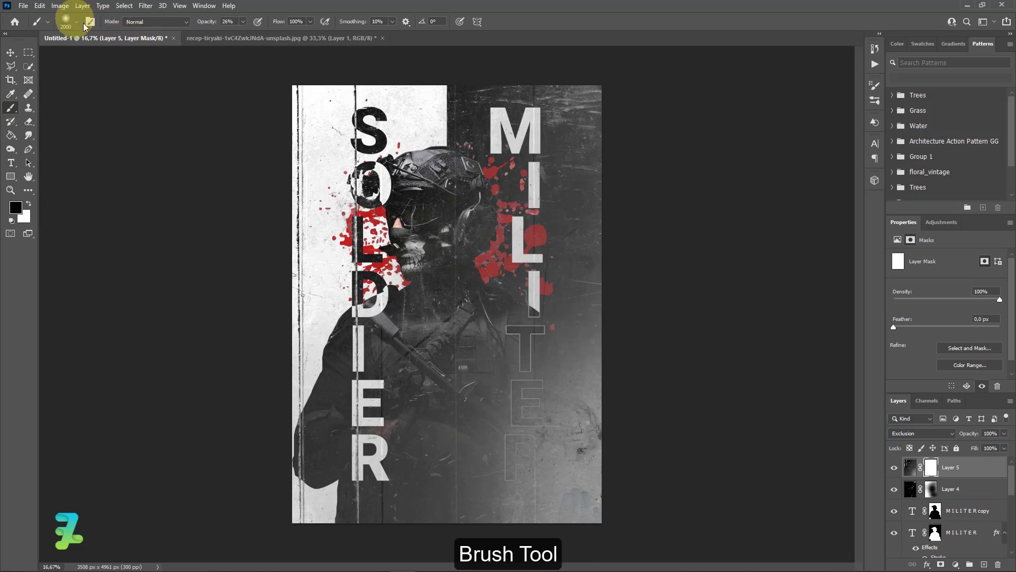
click(245, 21)
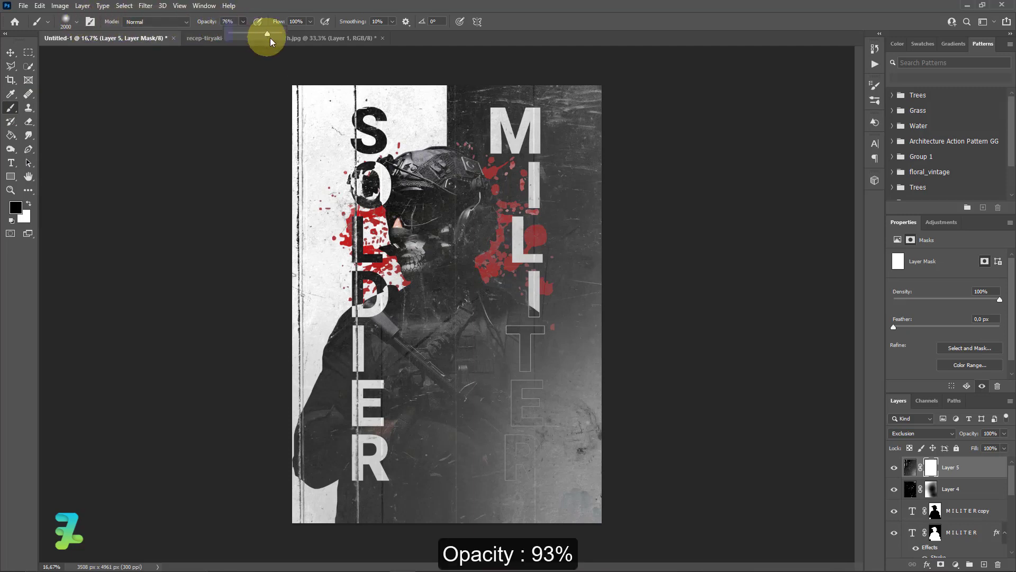
drag(270, 37, 275, 38)
click(644, 110)
mouse_move(610, 164)
mouse_down()
mouse_move(602, 103)
mouse_move(427, 91)
mouse_move(523, 306)
mouse_up()
key(ctrl+z)
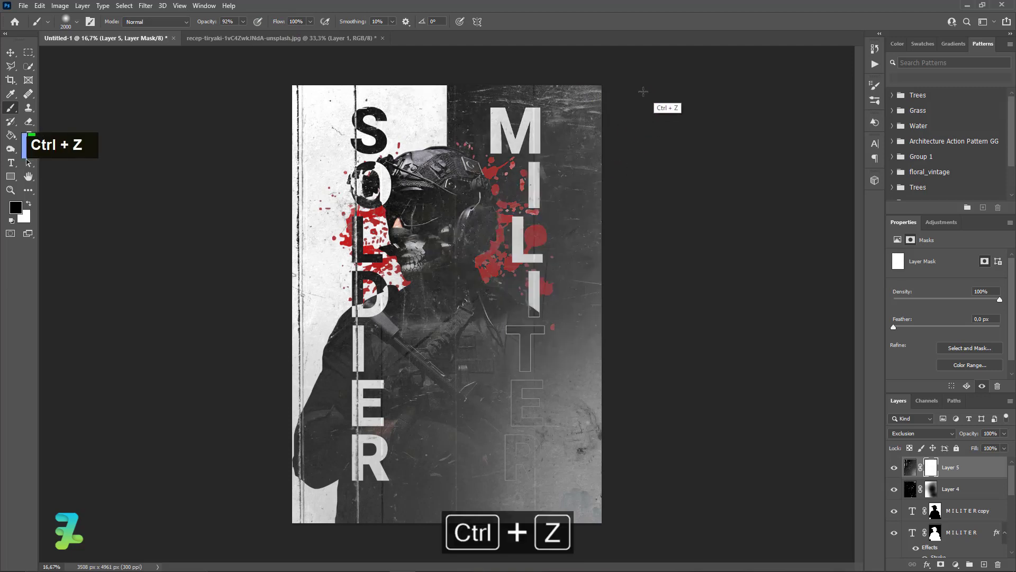
- Paint black on the film texture's mask over the black half at 92% opacity and over the soldier at 42%
mouse_move(531, 149)
mouse_down()
mouse_move(580, 267)
mouse_move(601, 226)
mouse_move(521, 394)
mouse_move(575, 214)
mouse_move(557, 499)
mouse_move(582, 332)
mouse_move(580, 516)
mouse_move(592, 450)
mouse_move(555, 459)
mouse_move(564, 246)
mouse_up()
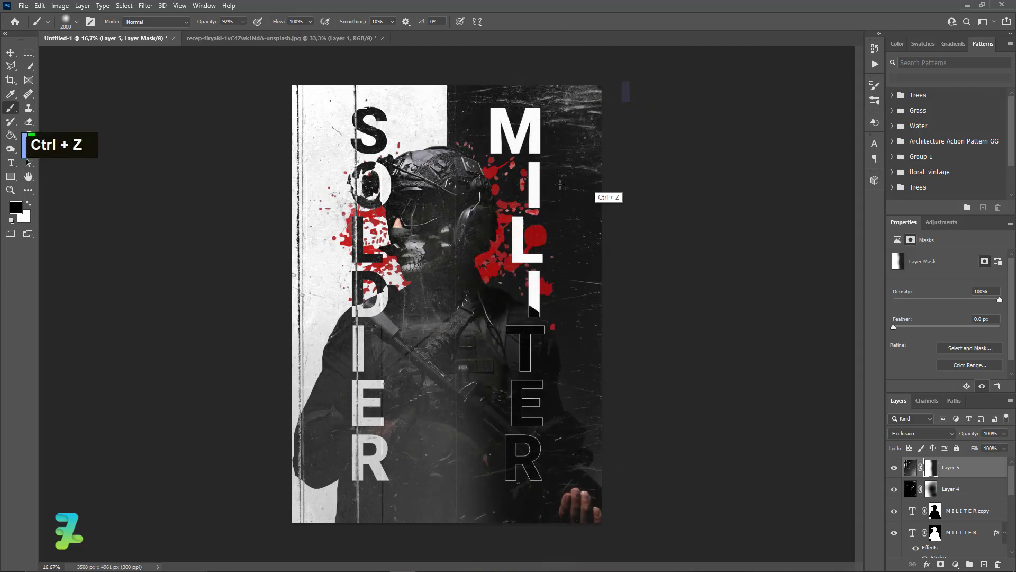
click(243, 21)
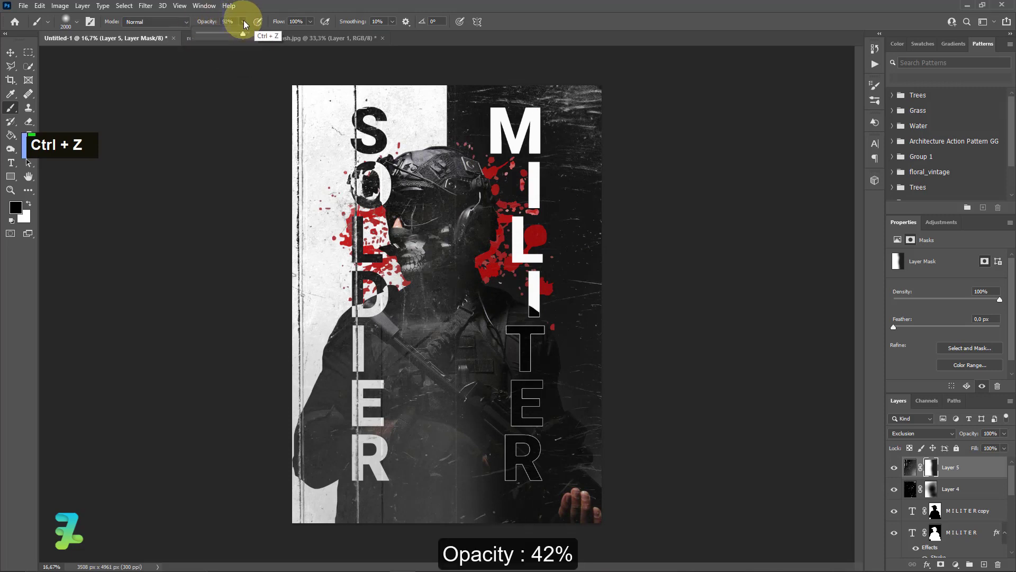
drag(245, 35, 218, 34)
mouse_move(414, 249)
mouse_down()
mouse_move(405, 357)
mouse_move(436, 426)
mouse_move(474, 467)
mouse_up()
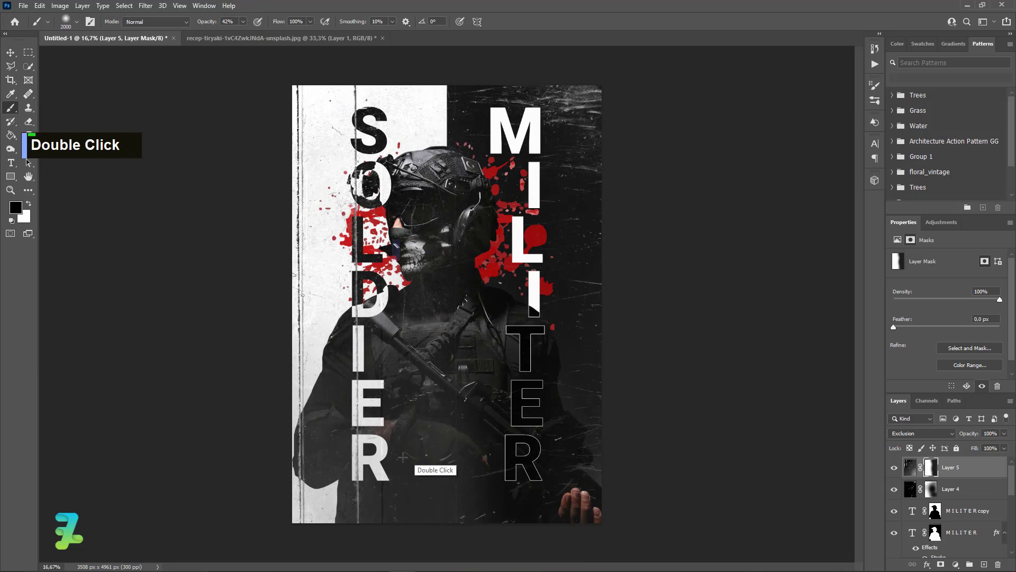
mouse_move(508, 117)
mouse_down()
mouse_move(475, 219)
mouse_move(447, 479)
mouse_up()
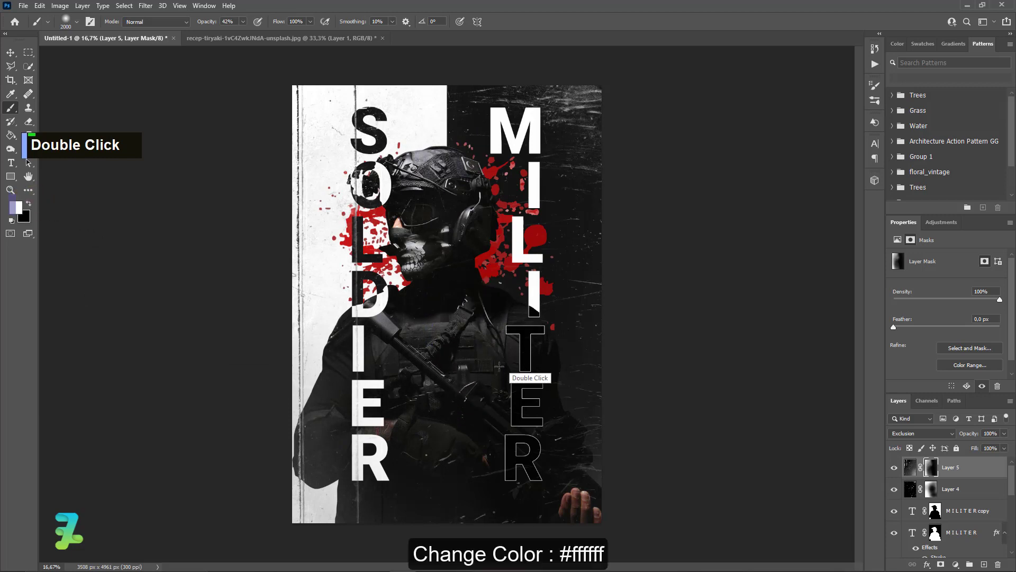
click(527, 419)
click(530, 465)
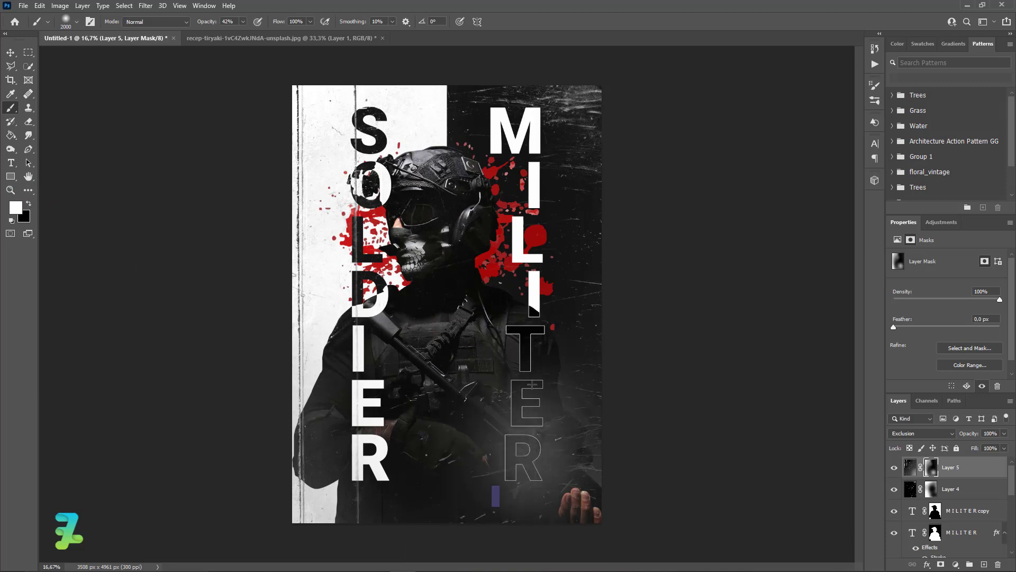
click(531, 373)
click(503, 345)
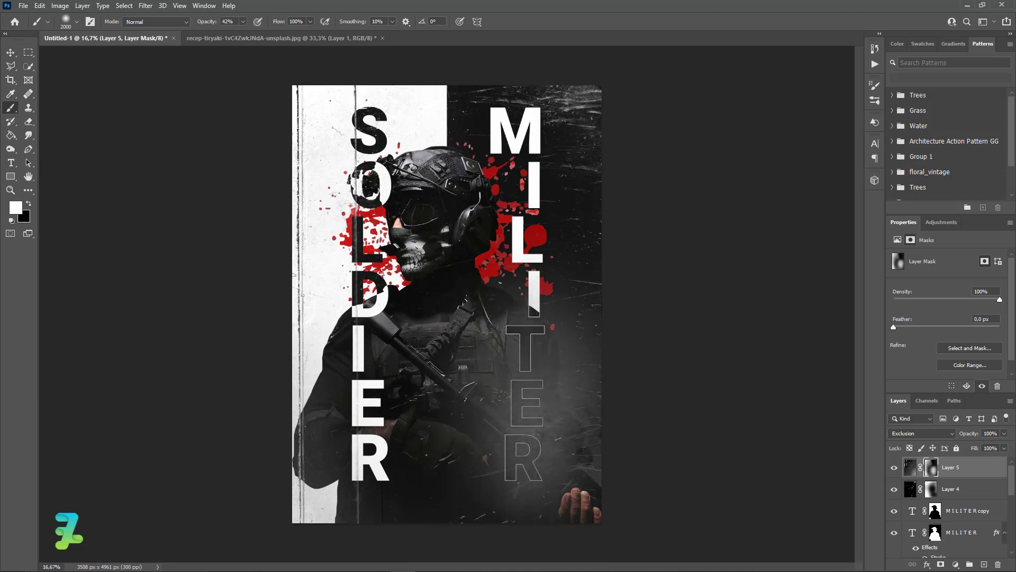
key(ctrl+z)
key(ctrl+z)
key(ctrl+z)
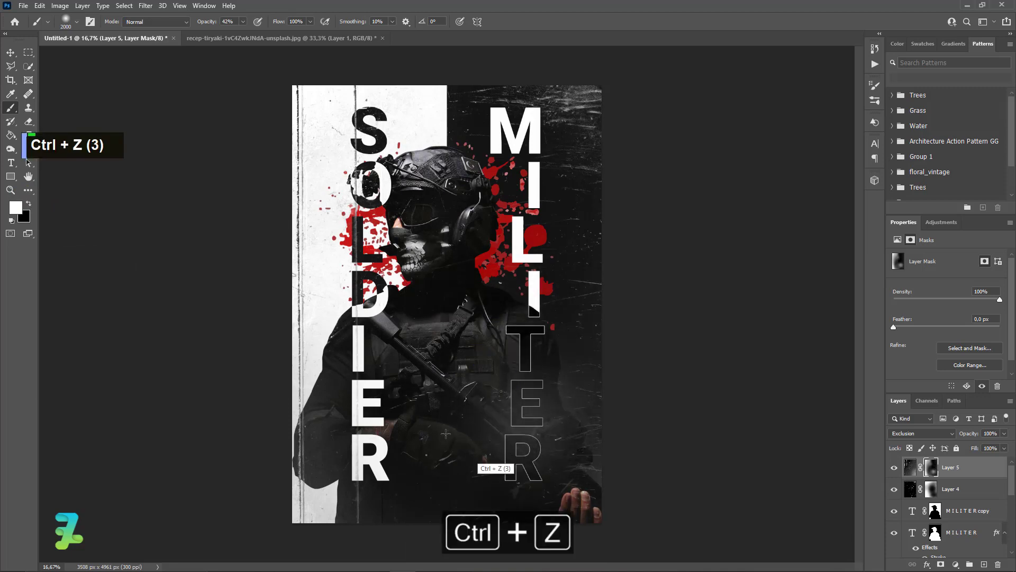
key(ctrl+z)
- Lower the brush opacity to 18% and paint white on the film texture's mask around the lower MILITER letters
drag(242, 33, 231, 35)
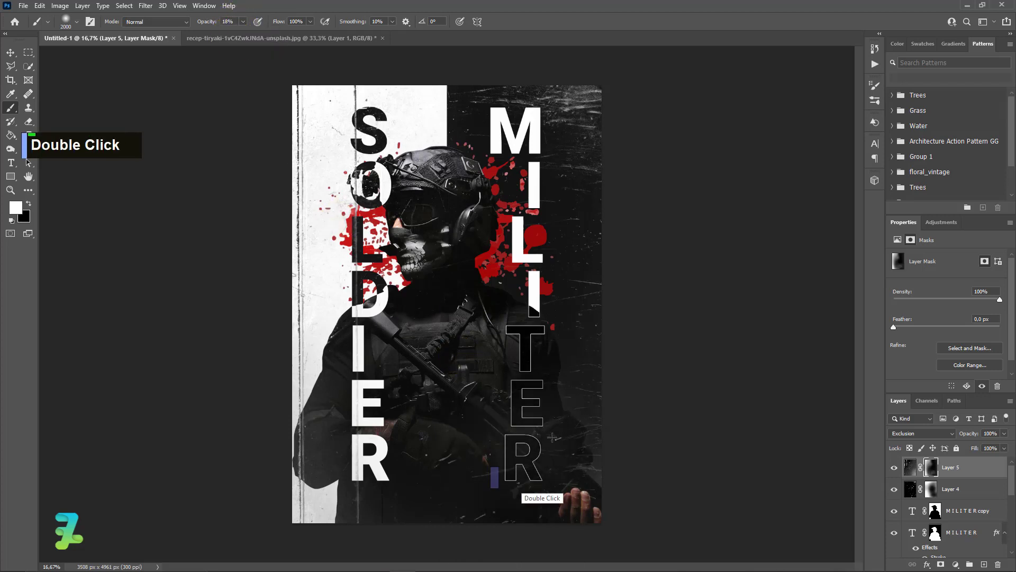
double_click(531, 436)
drag(522, 387, 537, 359)
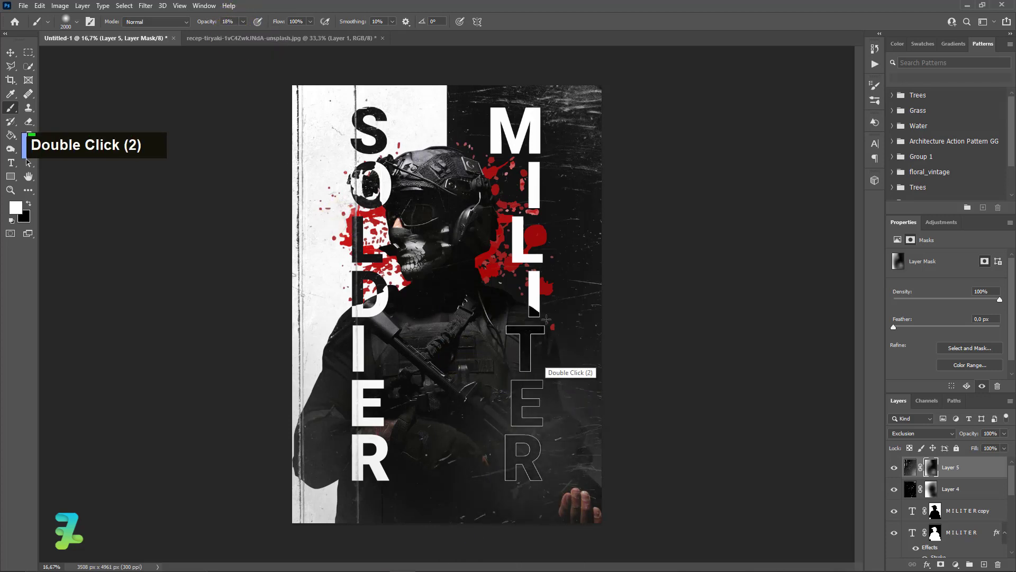